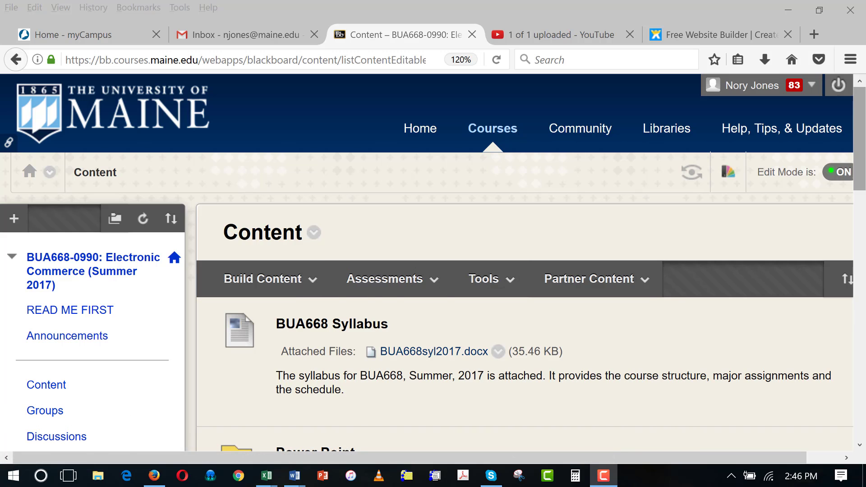
- Open the Individual Web development assignments folder and scroll down to the WIX web site creation item
{"action": "scroll", "coordinate": [524, 262], "scroll_direction": "down", "scroll_amount": 5}
{"action": "scroll", "coordinate": [488, 248], "scroll_direction": "down", "scroll_amount": 2}
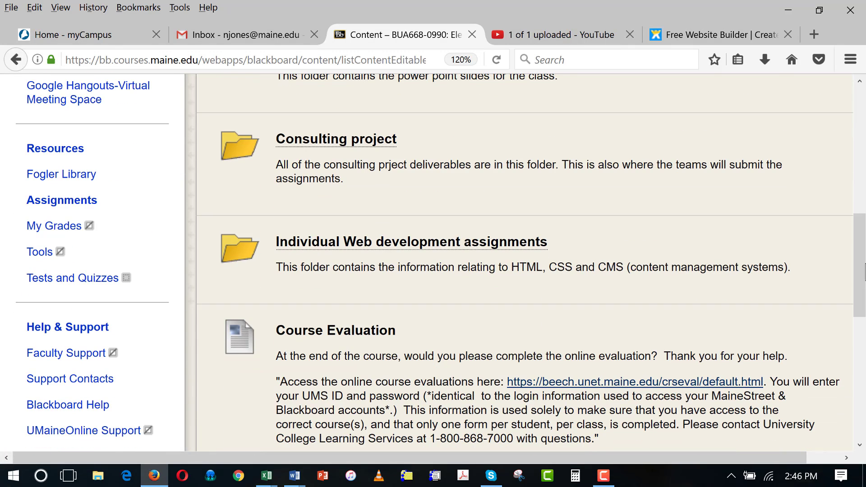
{"action": "left_click", "coordinate": [487, 248]}
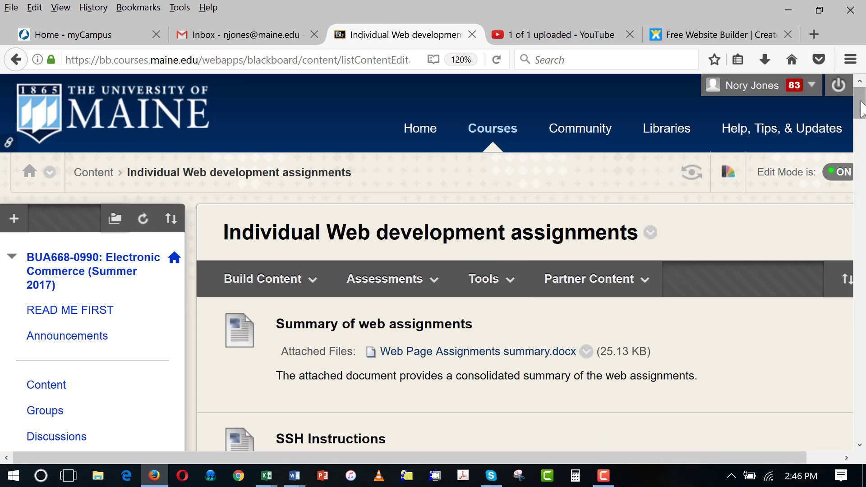
{"action": "left_click_drag", "start_coordinate": [862, 109], "coordinate": [860, 426]}
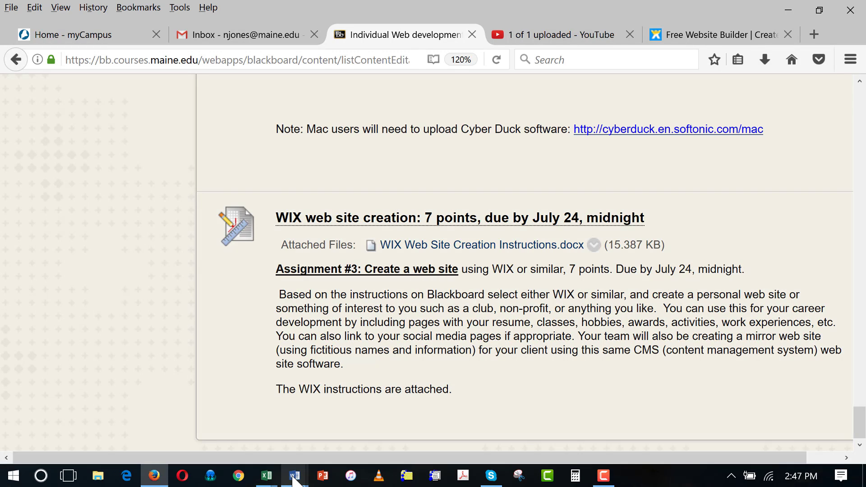
{"action": "mouse_move", "coordinate": [294, 480]}
{"action": "left_click", "coordinate": [605, 428]}
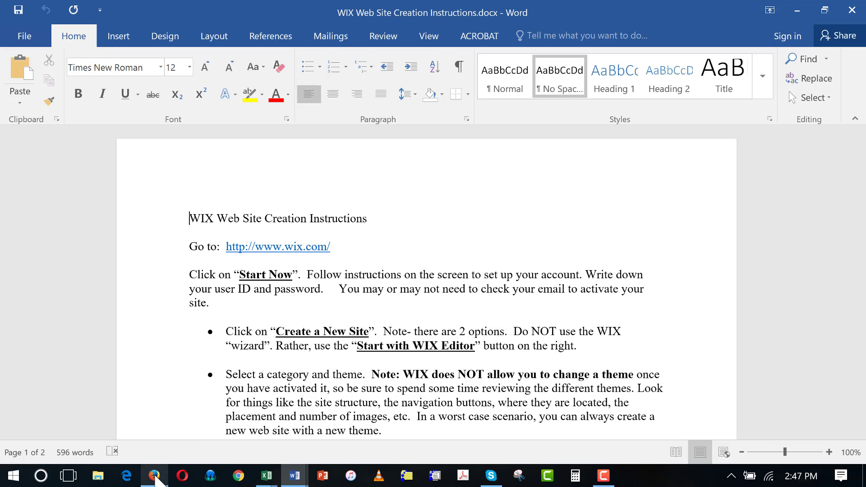
{"action": "left_click", "coordinate": [155, 472]}
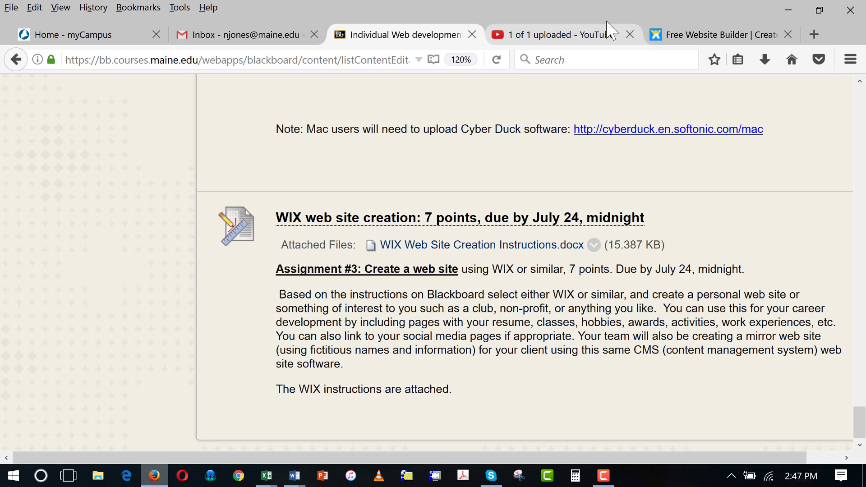
- Switch to the Wix tab and go to the Log In page via Start Now
{"action": "left_click", "coordinate": [694, 35]}
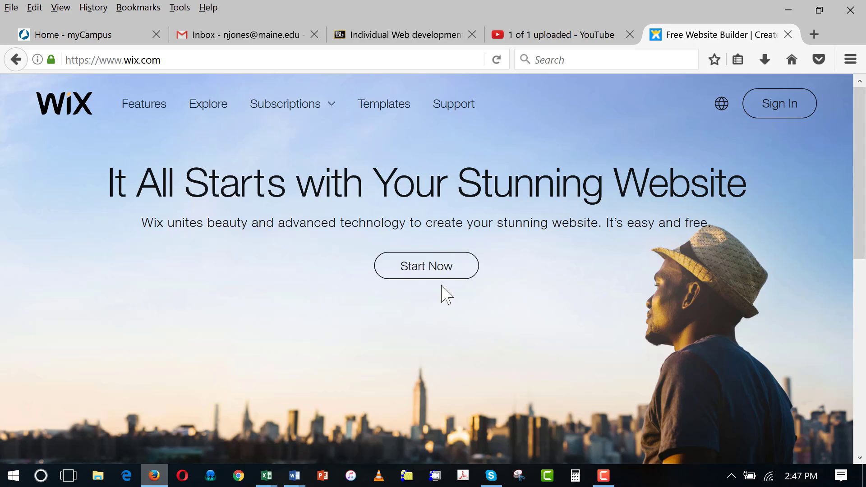
{"action": "left_click", "coordinate": [434, 270]}
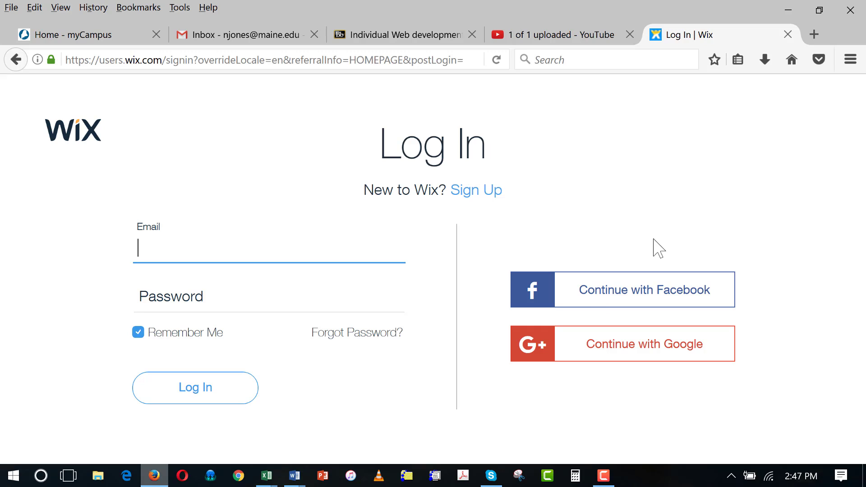
{"action": "left_click", "coordinate": [199, 389]}
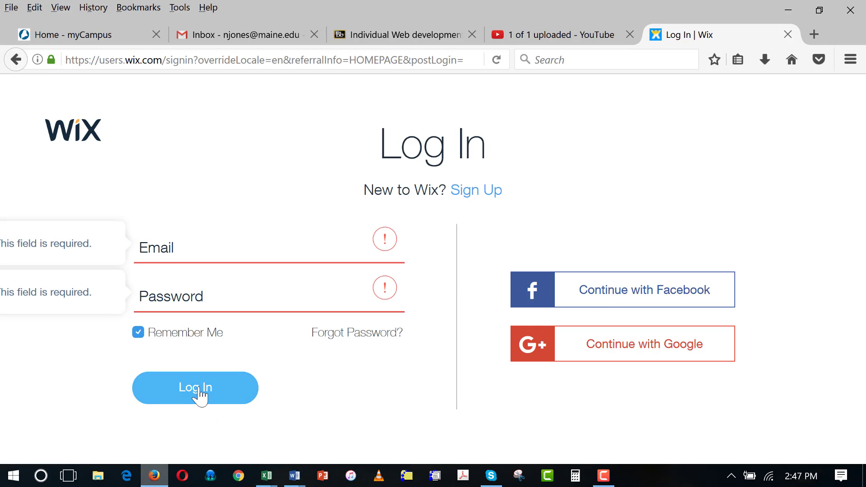
- Enter the account email and password and log in to Wix
{"action": "left_click", "coordinate": [183, 249]}
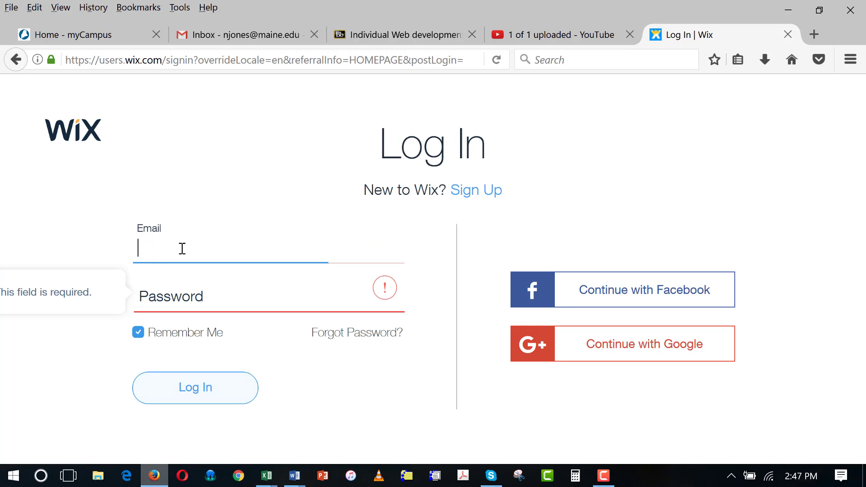
{"action": "key", "text": "Tab"}
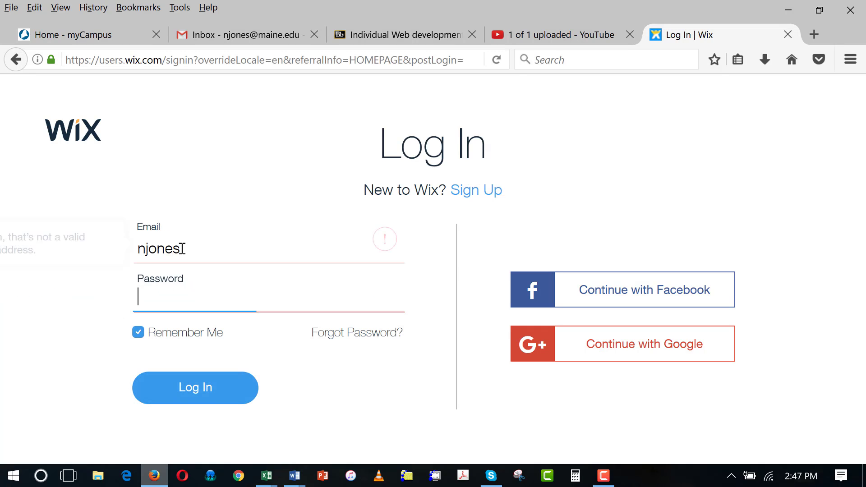
{"action": "left_click", "coordinate": [182, 249]}
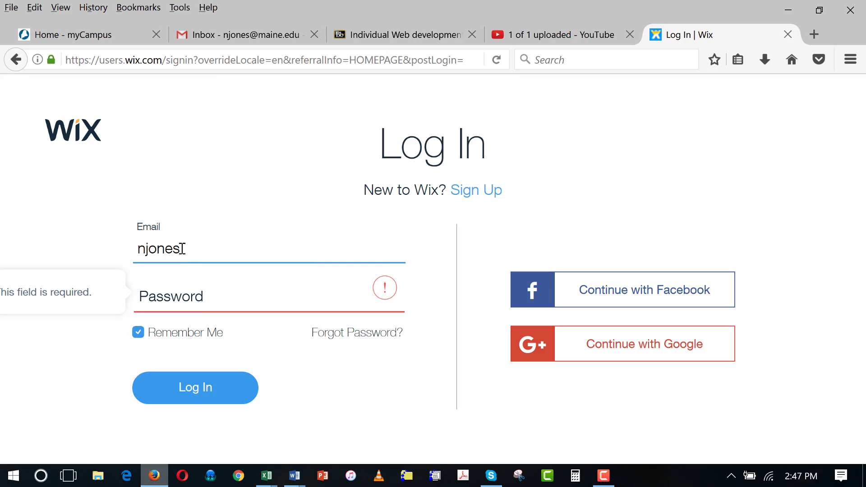
{"action": "type", "text": "@"}
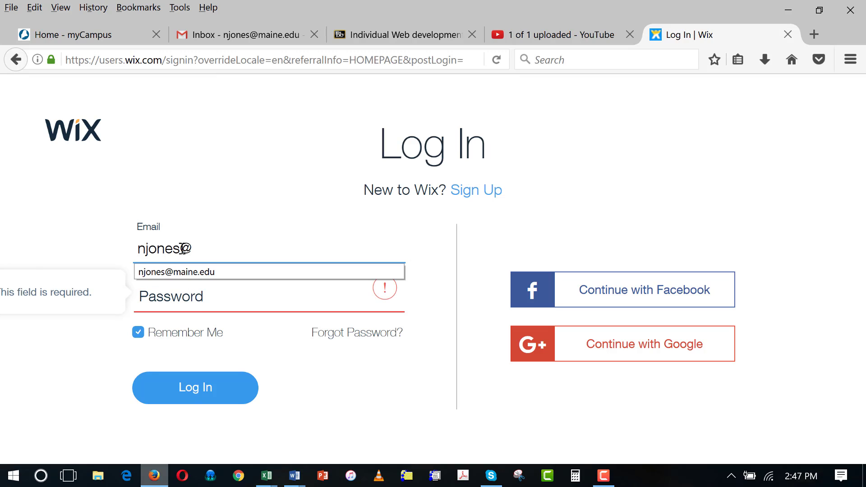
{"action": "left_click", "coordinate": [194, 272]}
{"action": "left_click", "coordinate": [193, 293]}
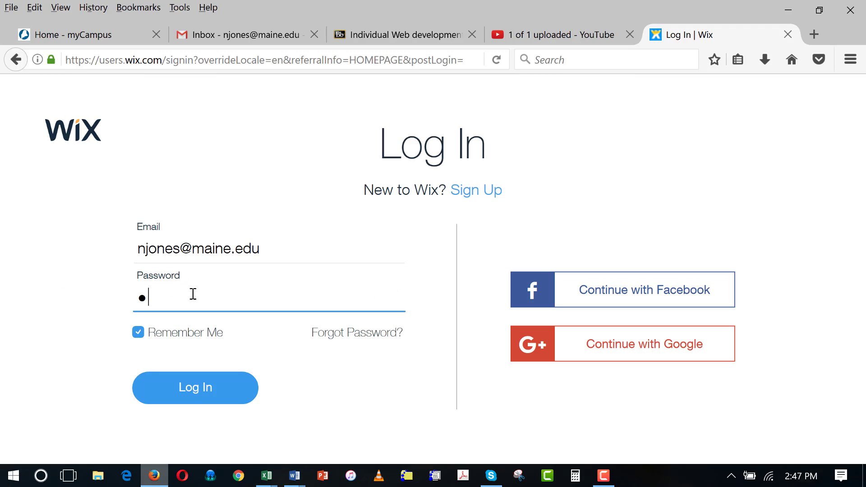
{"action": "type", "text": "••••••"}
{"action": "left_click", "coordinate": [199, 387]}
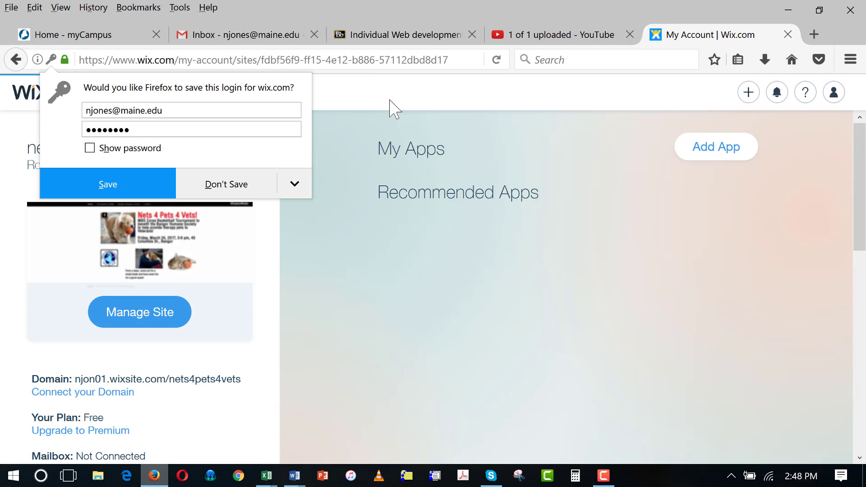
- Dismiss the save-login prompt and choose Create a new site from the My Sites list
{"action": "left_click", "coordinate": [395, 108]}
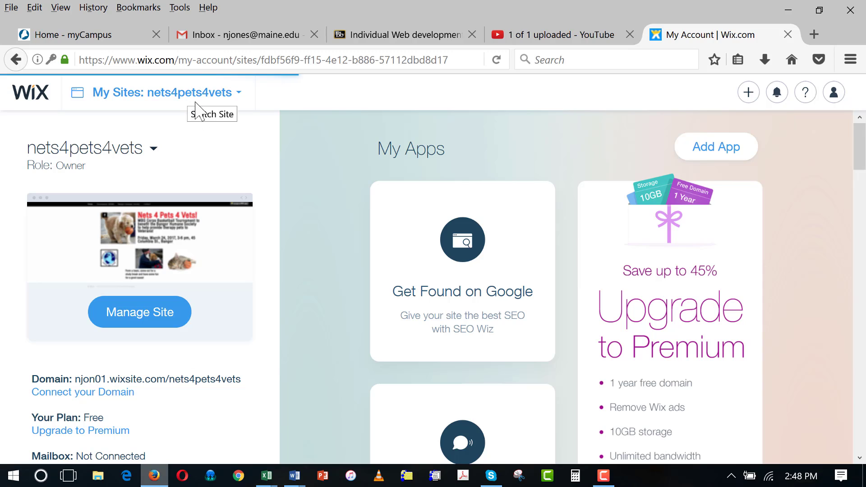
{"action": "left_click", "coordinate": [237, 94]}
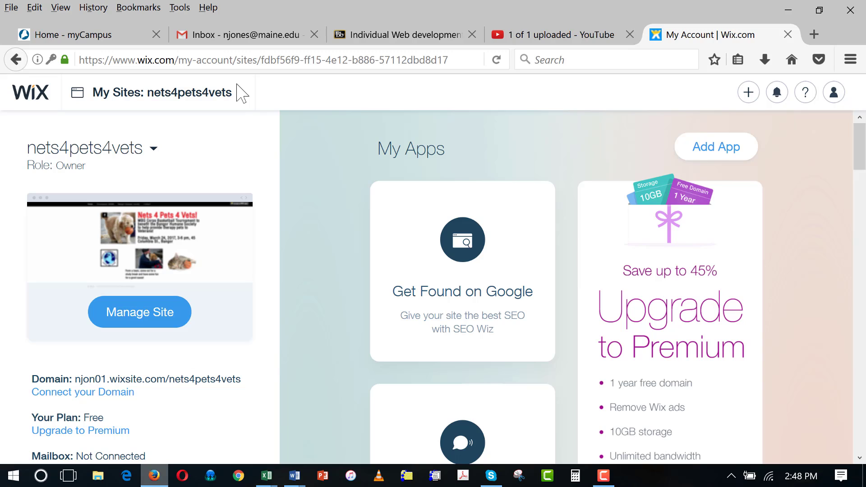
{"action": "left_click", "coordinate": [240, 94]}
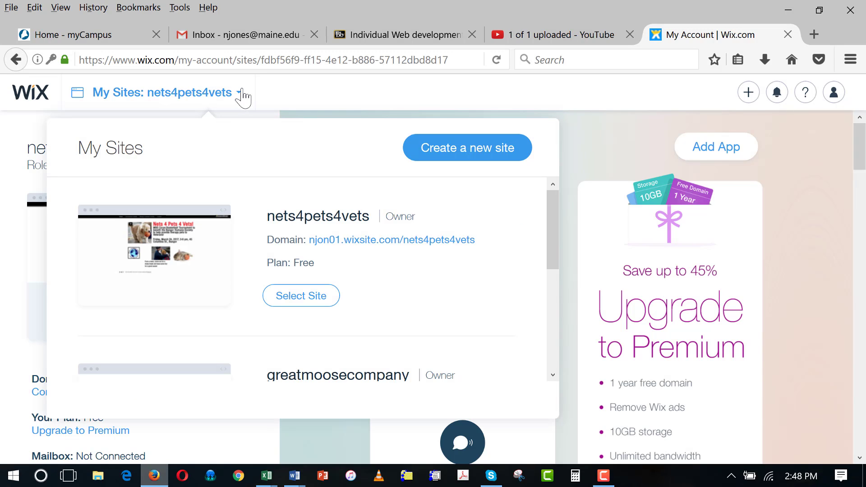
{"action": "left_click", "coordinate": [472, 155]}
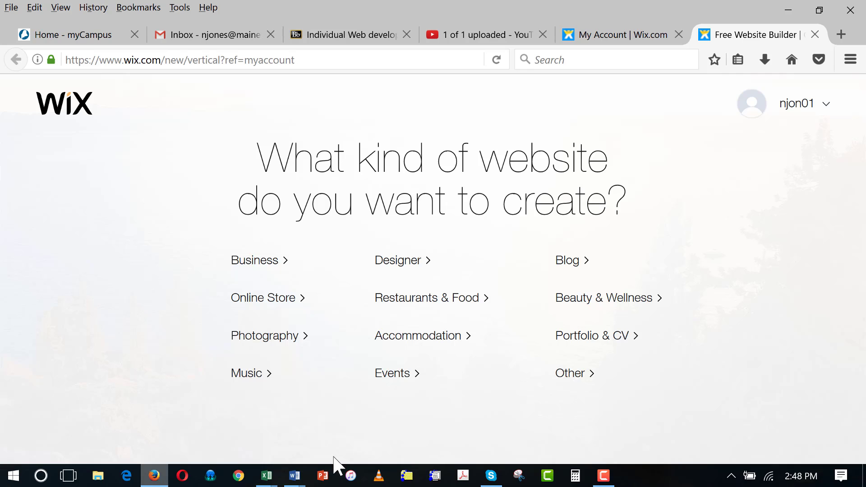
{"action": "left_click", "coordinate": [298, 479]}
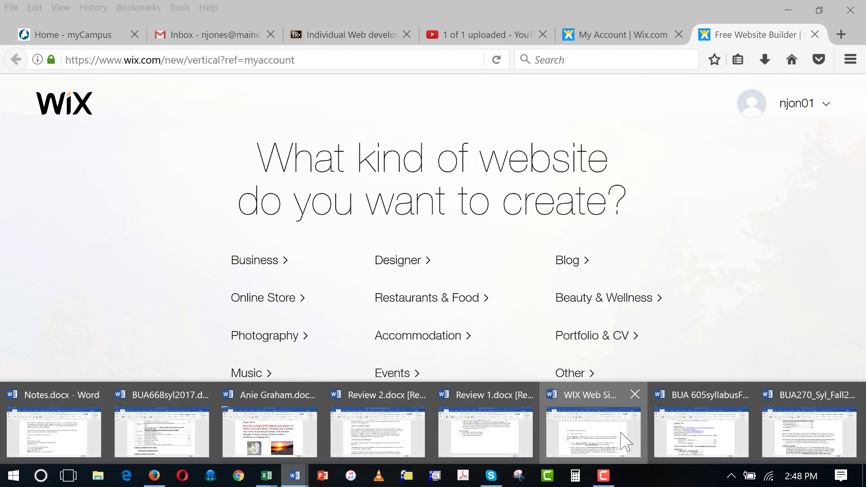
- Bring up the WIX Web Site Creation Instructions document at the step about starting with the editor
{"action": "left_click", "coordinate": [566, 399]}
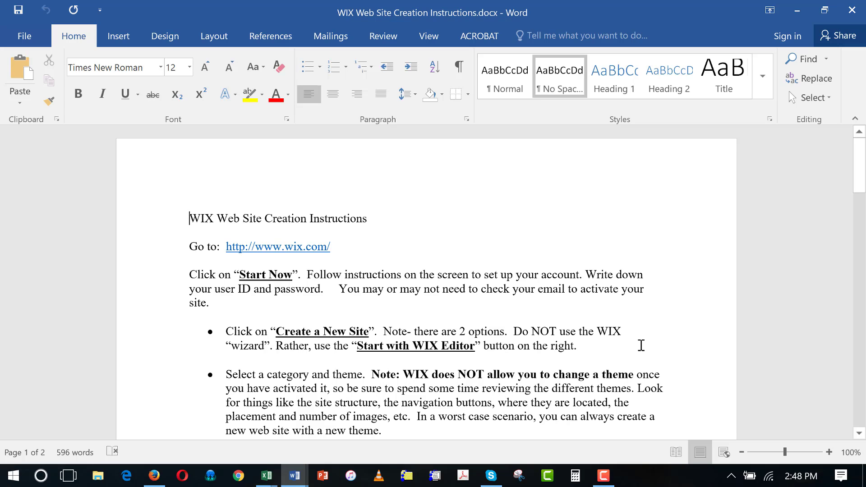
{"action": "left_click", "coordinate": [641, 346]}
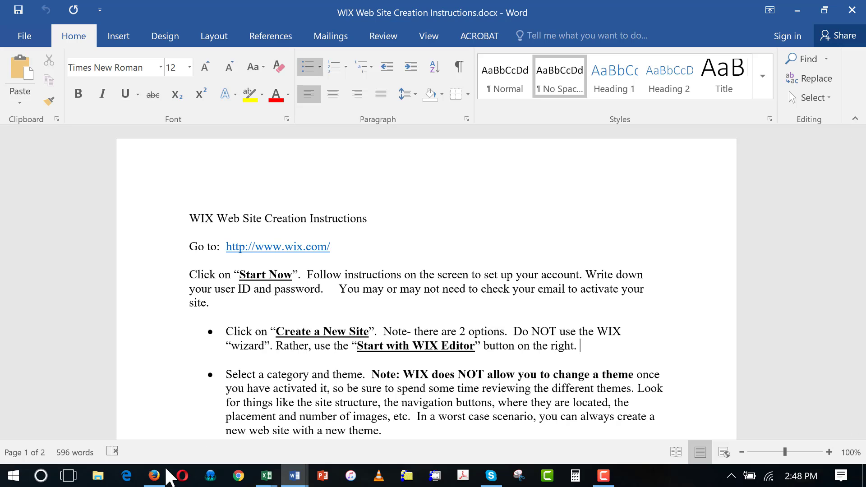
- Pick Other as the website type and choose Start with Wix Editor
{"action": "left_click", "coordinate": [156, 476]}
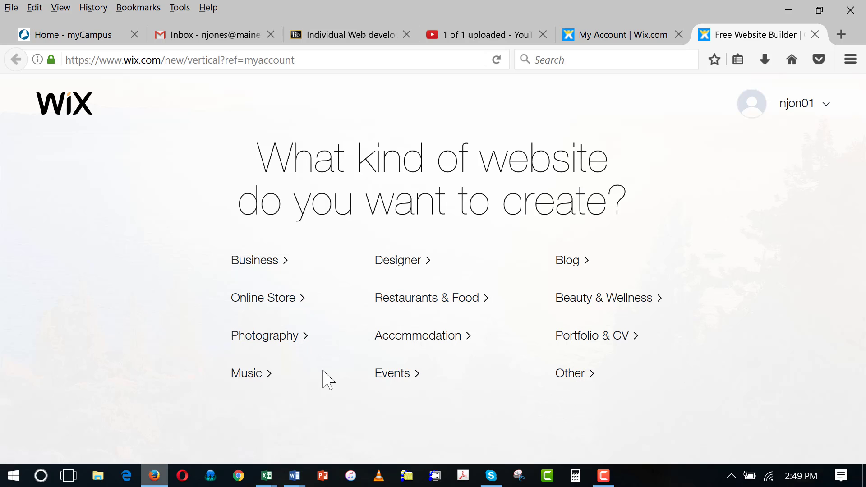
{"action": "left_click", "coordinate": [571, 373]}
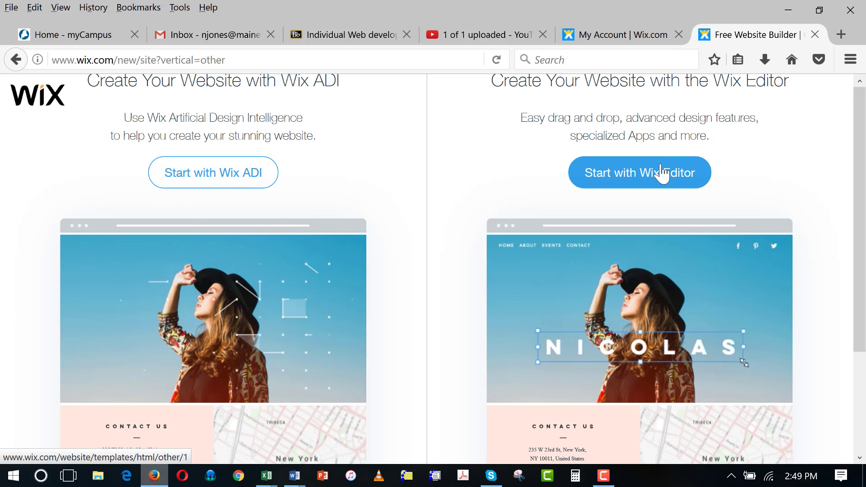
{"action": "left_click", "coordinate": [646, 173]}
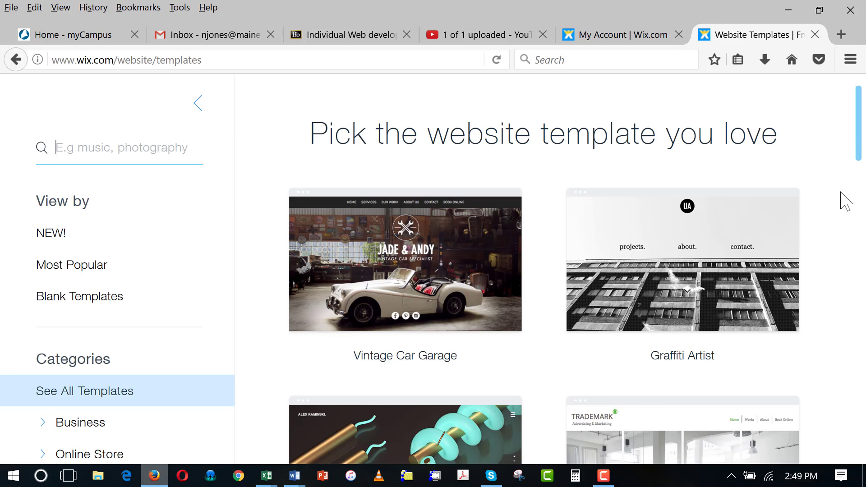
- Close the template suggestions popup and select the Portfolio & CV template category
{"action": "scroll", "coordinate": [860, 154], "scroll_direction": "down", "scroll_amount": 3}
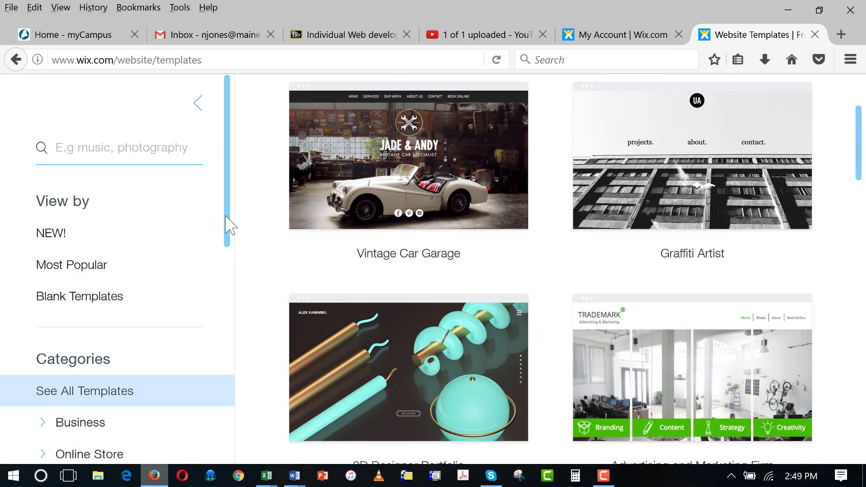
{"action": "left_click_drag", "start_coordinate": [225, 216], "coordinate": [235, 451]}
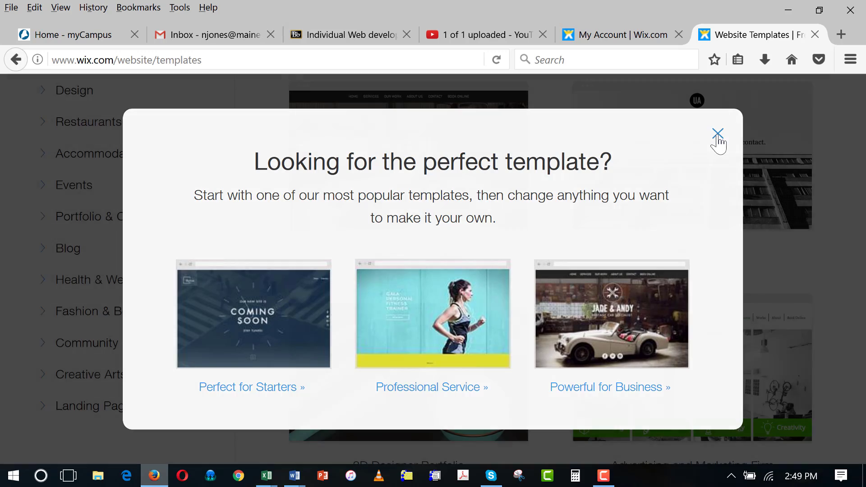
{"action": "left_click", "coordinate": [718, 134]}
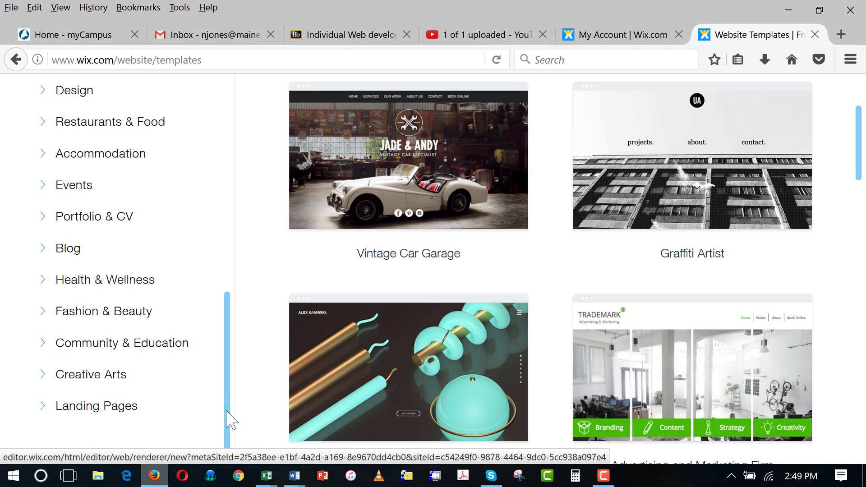
{"action": "mouse_move", "coordinate": [226, 412]}
{"action": "left_mouse_down"}
{"action": "mouse_move", "coordinate": [226, 402]}
{"action": "mouse_move", "coordinate": [226, 430]}
{"action": "mouse_move", "coordinate": [226, 406]}
{"action": "left_mouse_up"}
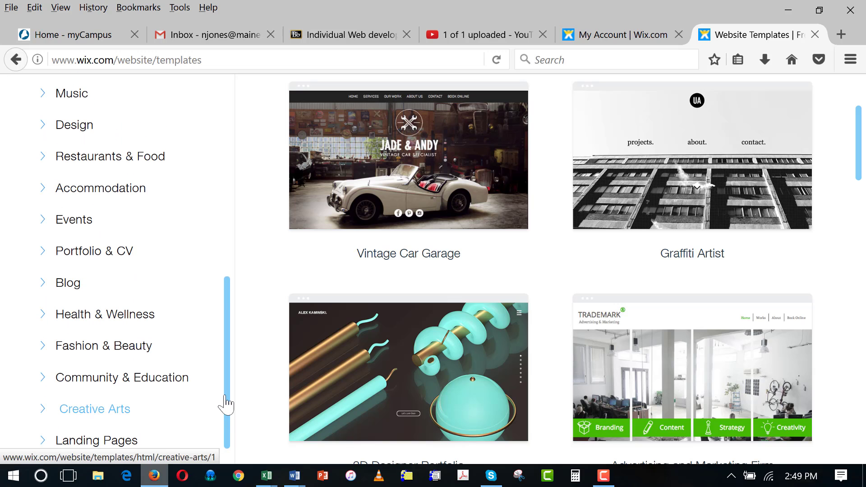
{"action": "left_click", "coordinate": [100, 253]}
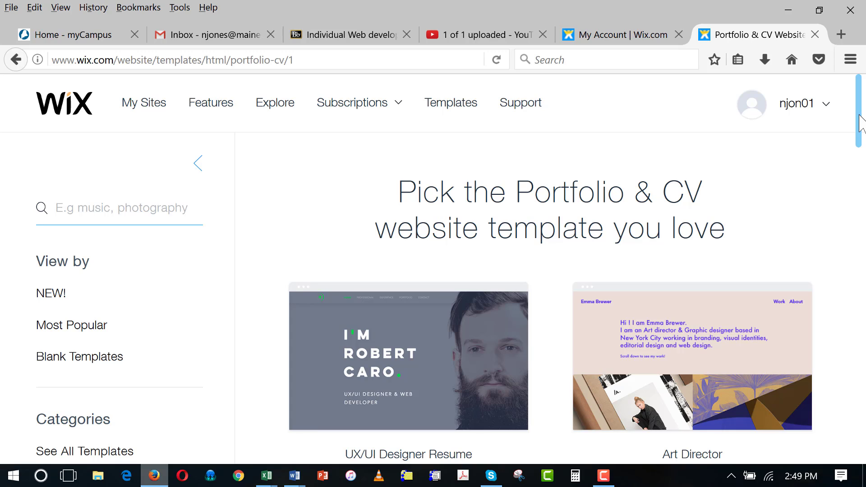
- Scroll the Portfolio & CV gallery and preview the Business CV template
{"action": "left_click_drag", "start_coordinate": [861, 116], "coordinate": [862, 145]}
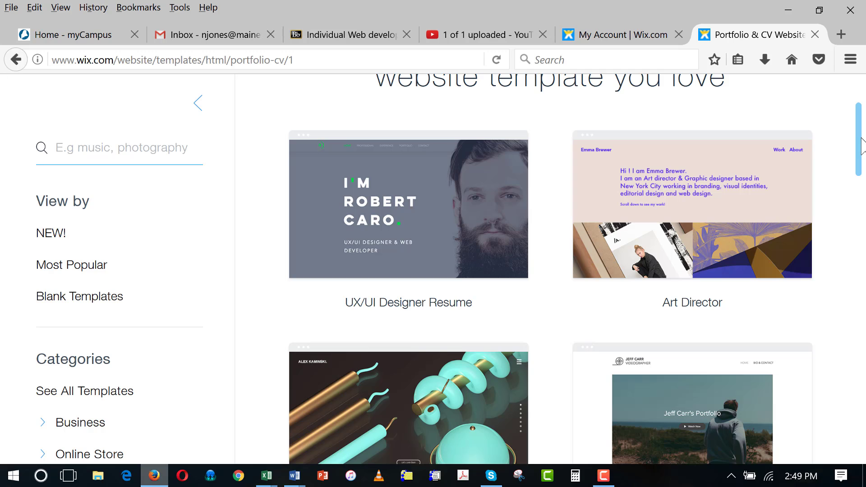
{"action": "left_click_drag", "start_coordinate": [862, 144], "coordinate": [865, 254]}
{"action": "mouse_move", "coordinate": [643, 295]}
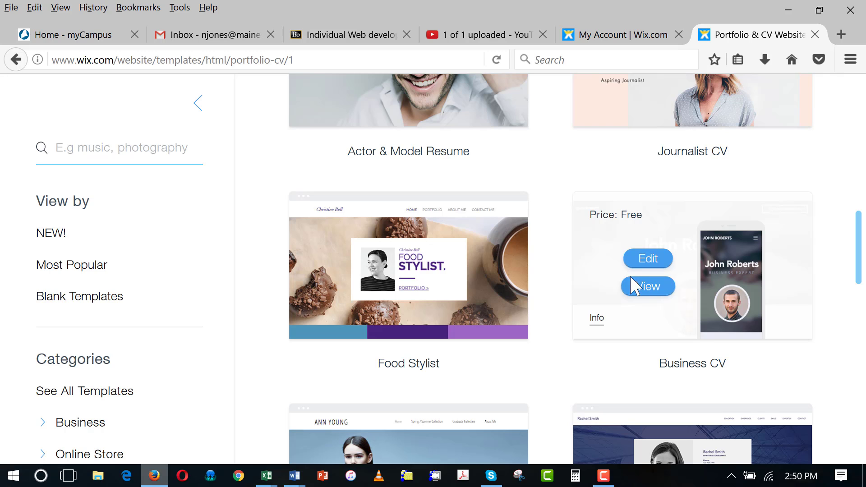
{"action": "left_click", "coordinate": [647, 288]}
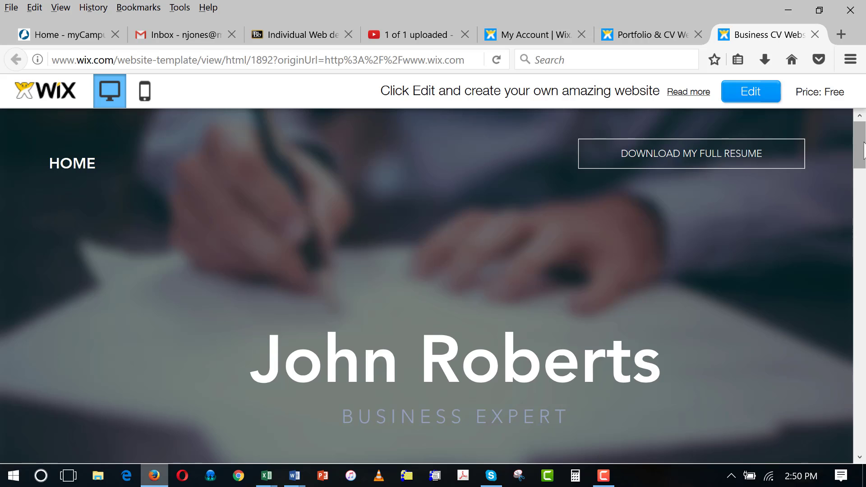
- Return to the Portfolio & CV gallery and preview the Professional CV template
{"action": "mouse_move", "coordinate": [864, 150]}
{"action": "left_mouse_down"}
{"action": "mouse_move", "coordinate": [864, 451]}
{"action": "mouse_move", "coordinate": [863, 144]}
{"action": "left_mouse_up"}
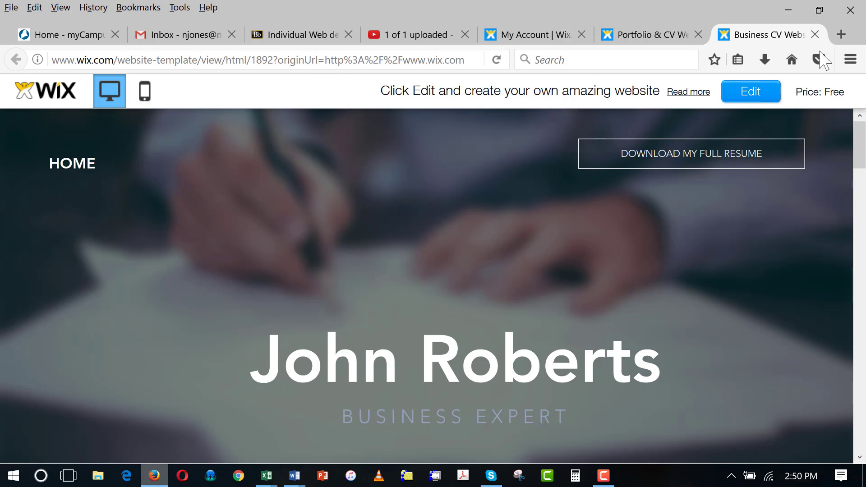
{"action": "left_click", "coordinate": [669, 43]}
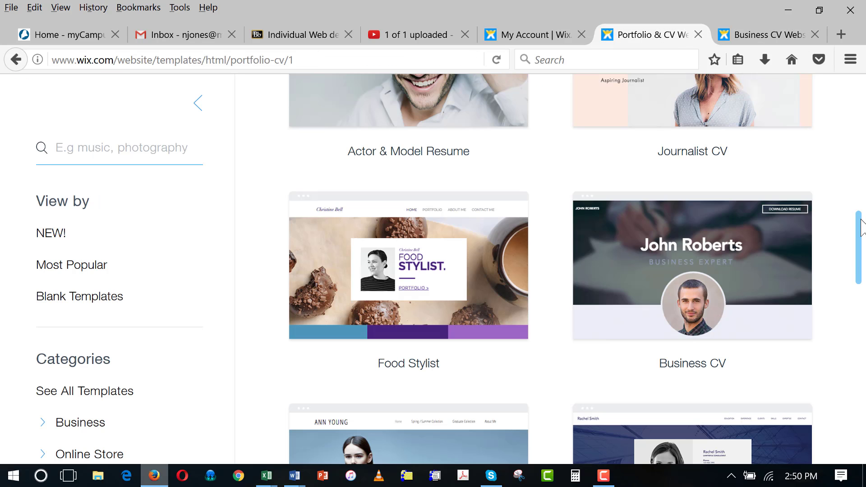
{"action": "left_click_drag", "start_coordinate": [859, 228], "coordinate": [857, 275]}
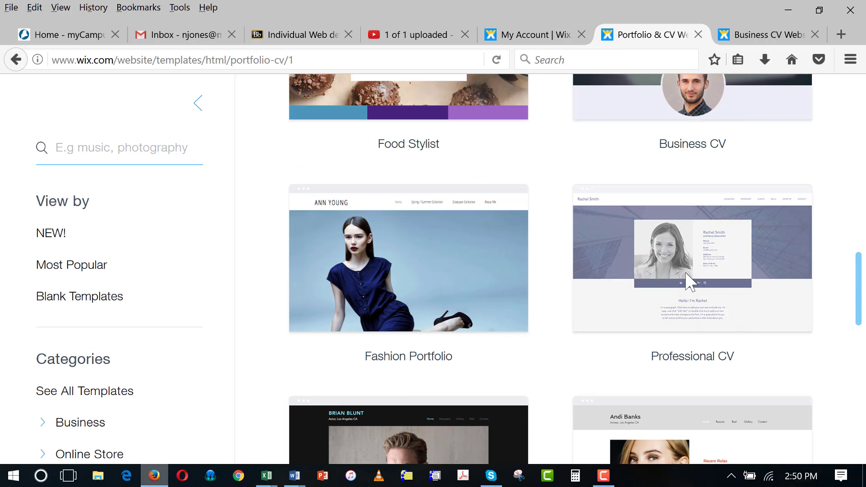
{"action": "mouse_move", "coordinate": [689, 281]}
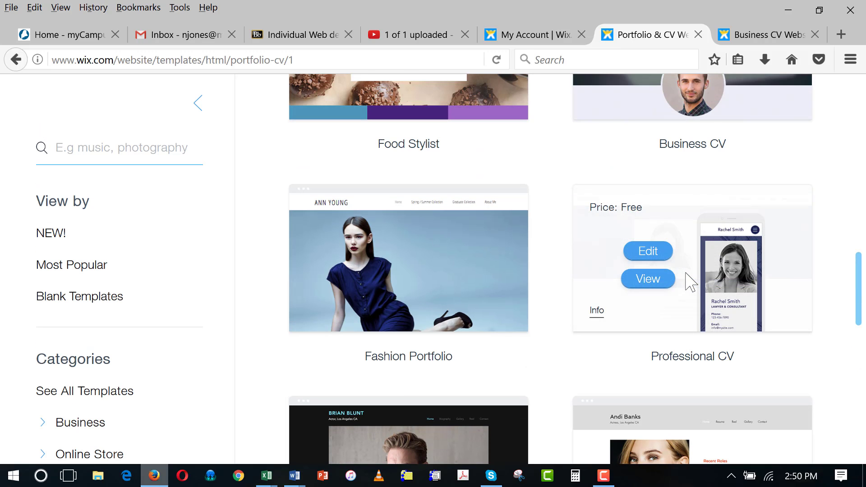
{"action": "left_click", "coordinate": [648, 286]}
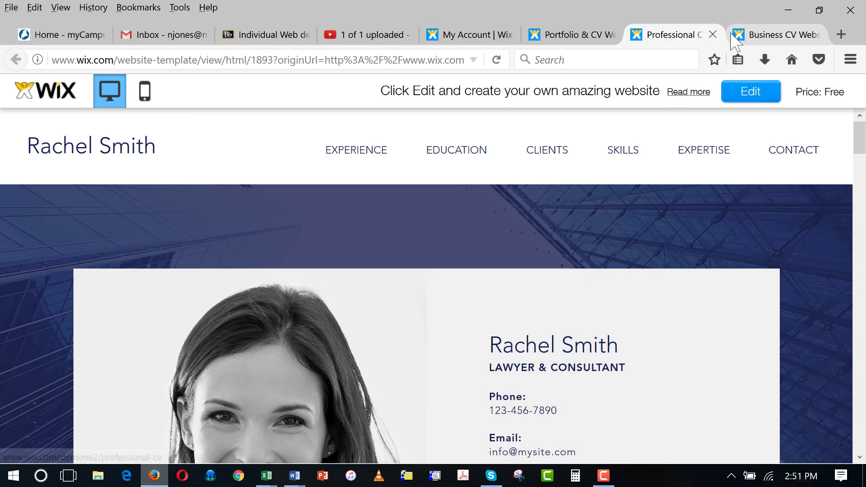
- Scroll through the Business CV template preview
{"action": "left_click", "coordinate": [792, 37]}
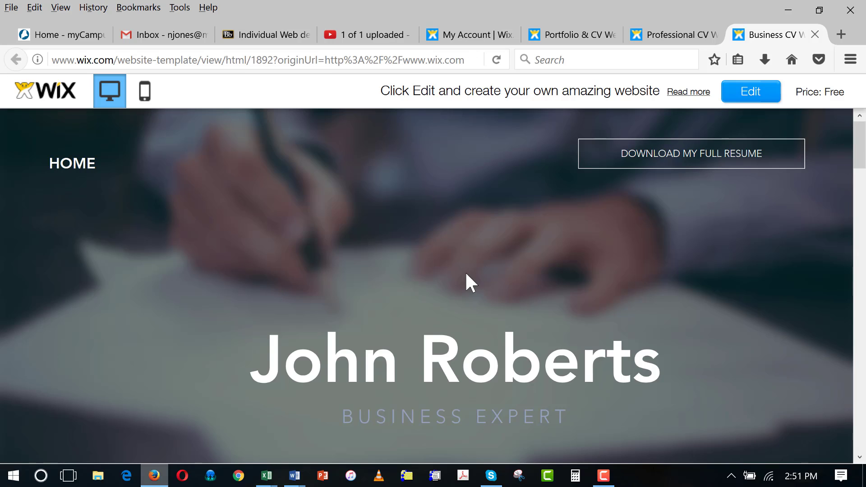
{"action": "left_click_drag", "start_coordinate": [860, 153], "coordinate": [865, 249]}
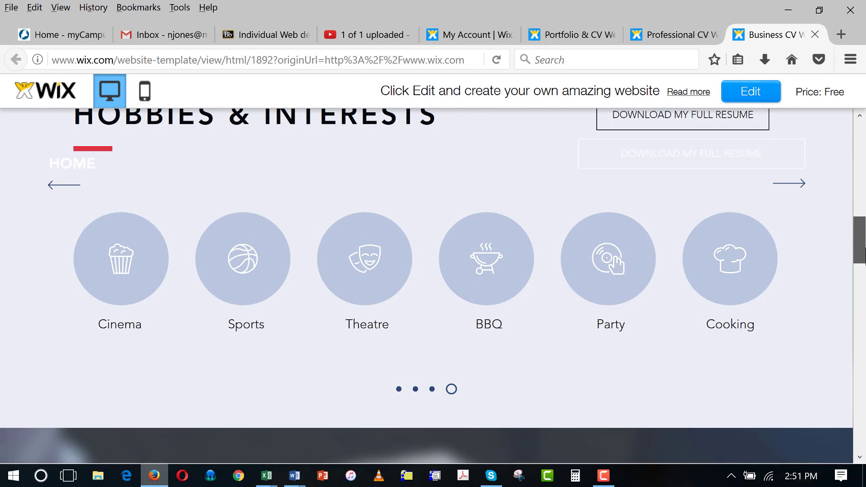
{"action": "left_click_drag", "start_coordinate": [865, 249], "coordinate": [865, 375]}
- Scroll through the Professional CV preview, then go back to the Portfolio & CV gallery
{"action": "left_click", "coordinate": [671, 36]}
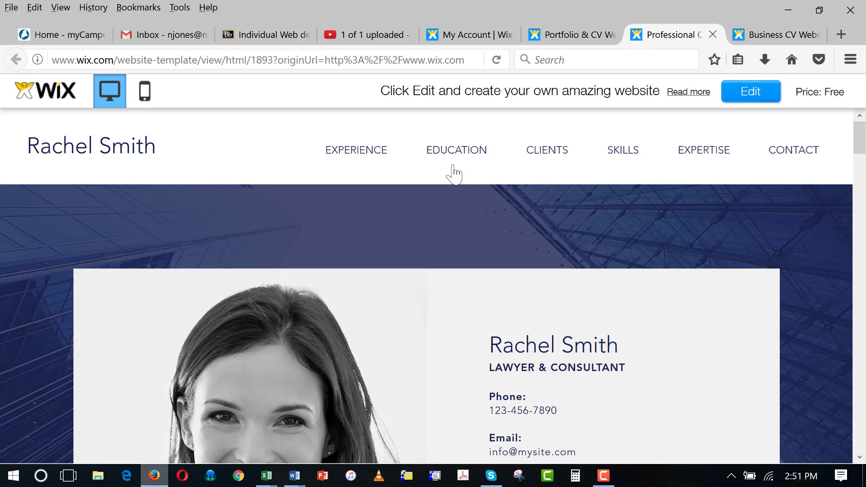
{"action": "scroll", "coordinate": [863, 163], "scroll_direction": "down", "scroll_amount": 4}
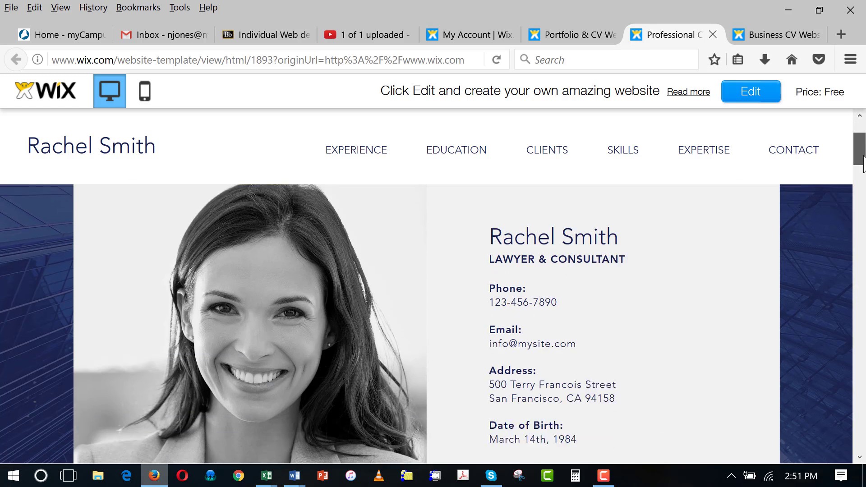
{"action": "scroll", "coordinate": [863, 164], "scroll_direction": "down", "scroll_amount": 6}
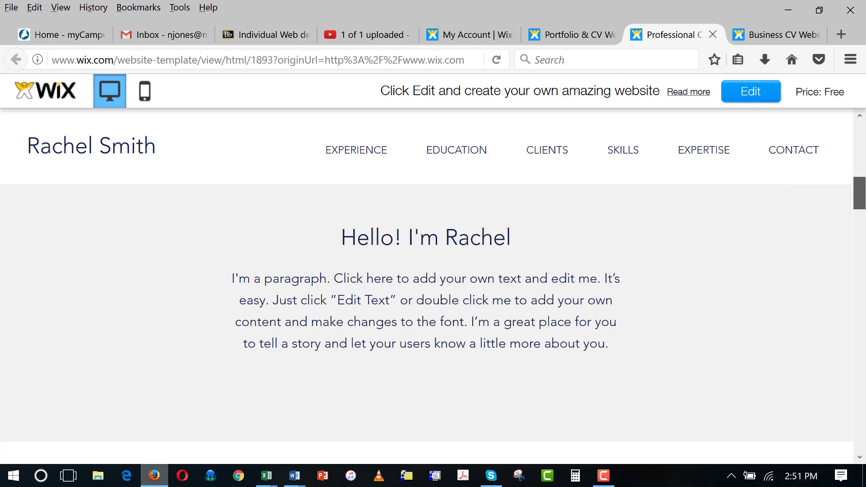
{"action": "scroll", "coordinate": [863, 163], "scroll_direction": "down", "scroll_amount": 8}
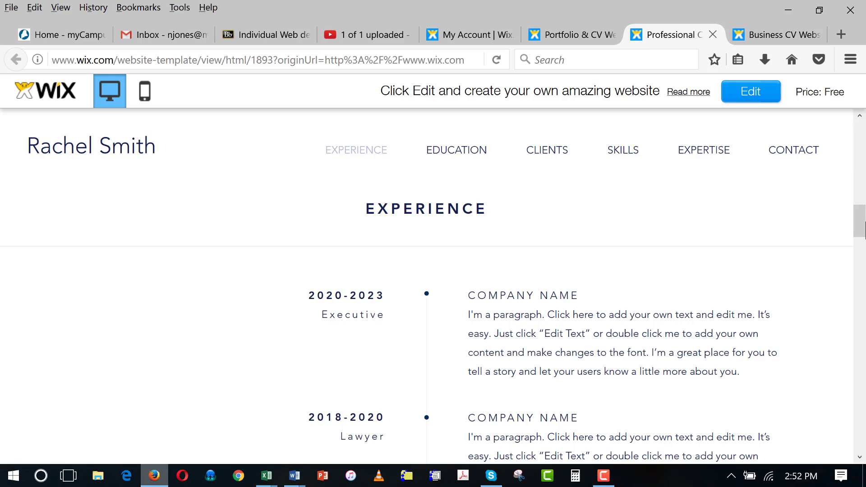
{"action": "left_click_drag", "start_coordinate": [864, 221], "coordinate": [865, 110]}
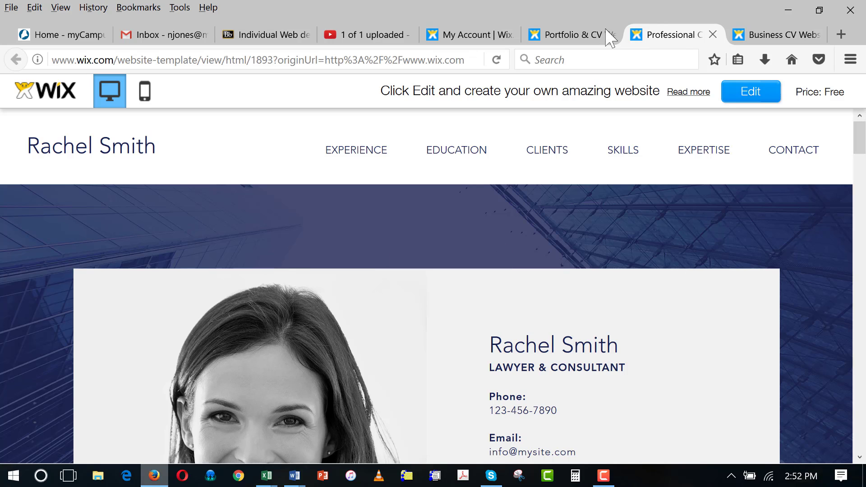
{"action": "left_click", "coordinate": [577, 36]}
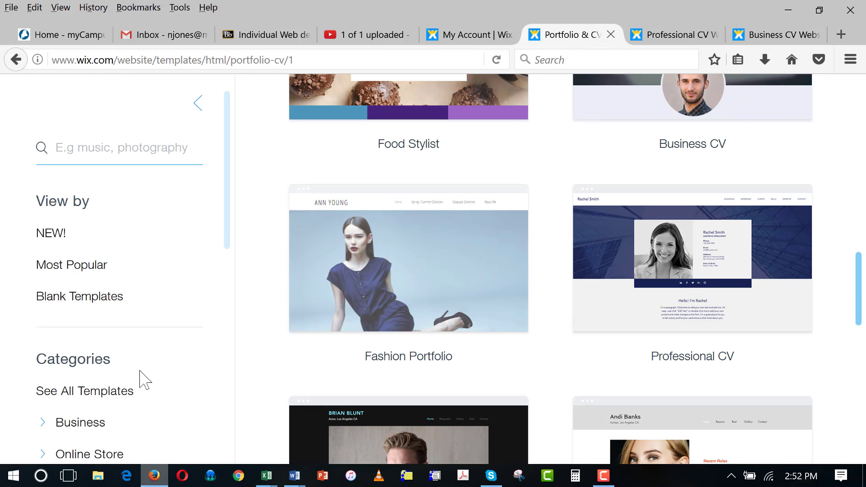
- Open the Business template category and select its Pets & Animals subcategory
{"action": "left_click", "coordinate": [85, 426]}
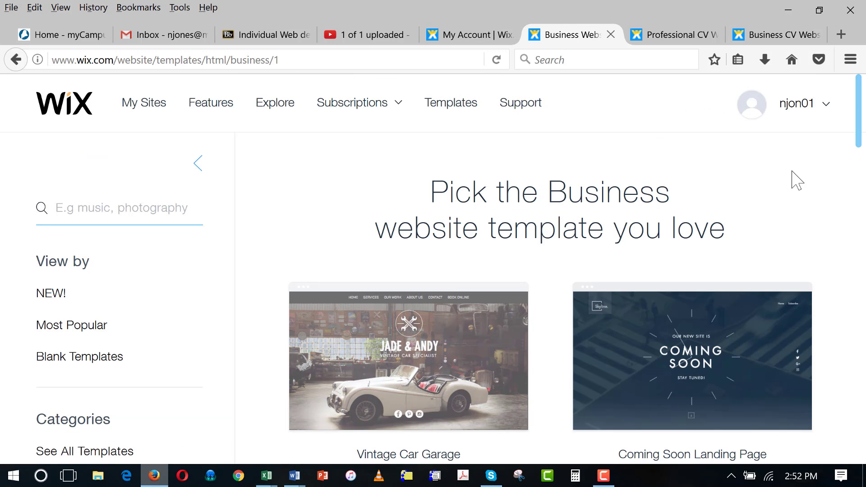
{"action": "scroll", "coordinate": [860, 134], "scroll_direction": "down", "scroll_amount": 3}
{"action": "scroll", "coordinate": [860, 127], "scroll_direction": "down", "scroll_amount": 3}
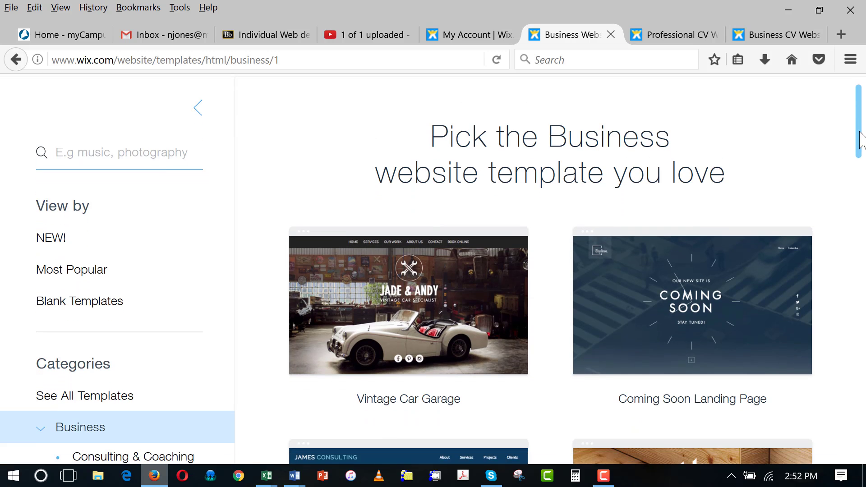
{"action": "scroll", "coordinate": [860, 135], "scroll_direction": "down", "scroll_amount": 5}
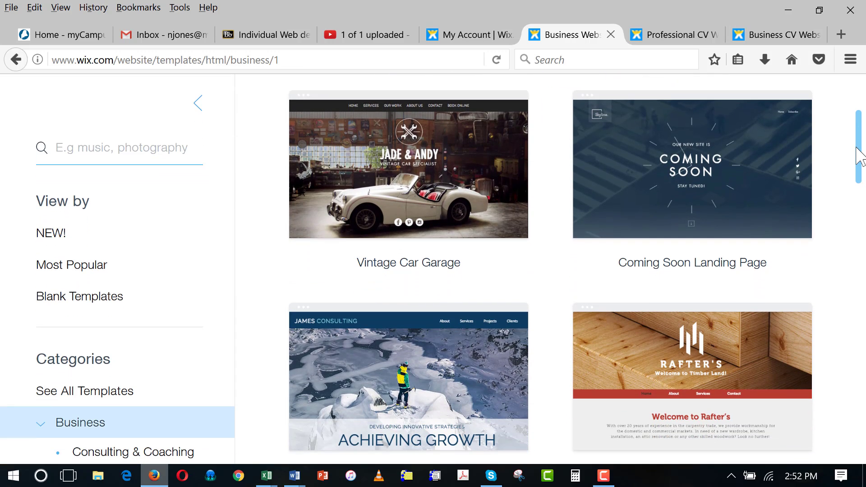
{"action": "scroll", "coordinate": [861, 155], "scroll_direction": "down", "scroll_amount": 4}
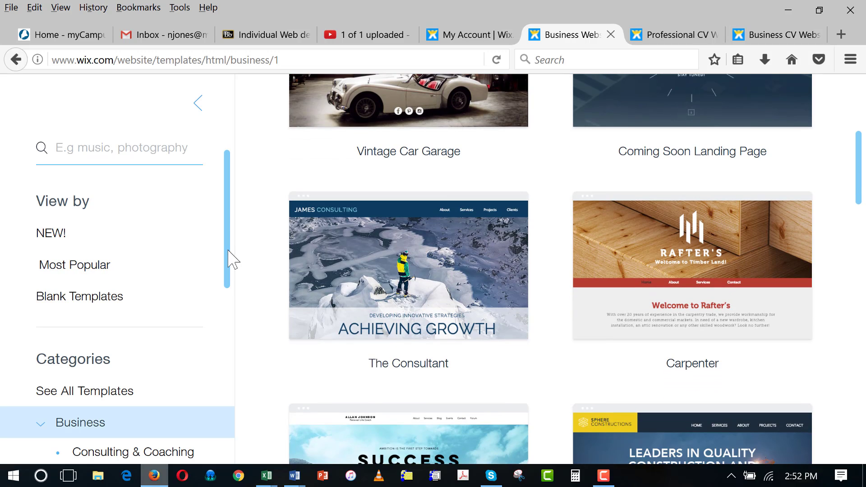
{"action": "left_click_drag", "start_coordinate": [228, 250], "coordinate": [228, 361]}
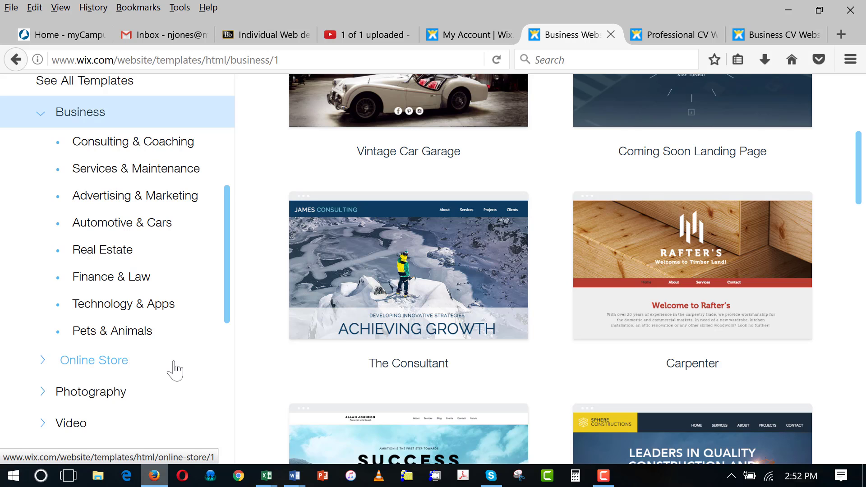
{"action": "left_click", "coordinate": [129, 332]}
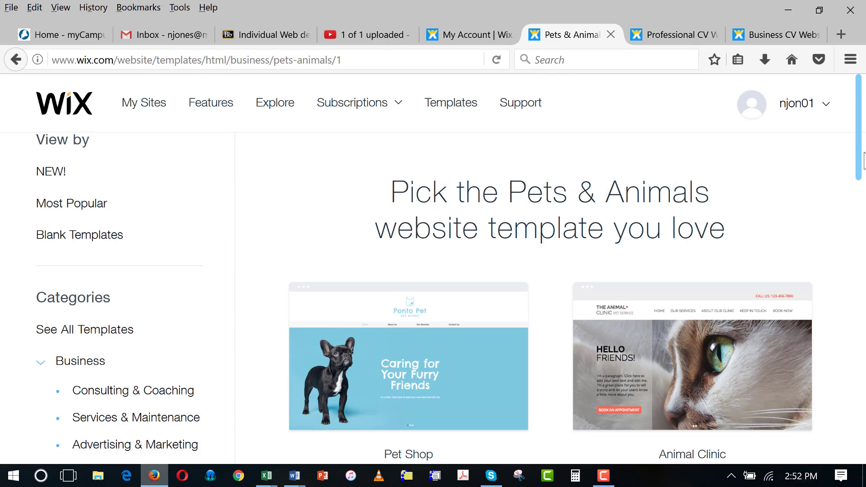
{"action": "left_click_drag", "start_coordinate": [859, 123], "coordinate": [864, 214]}
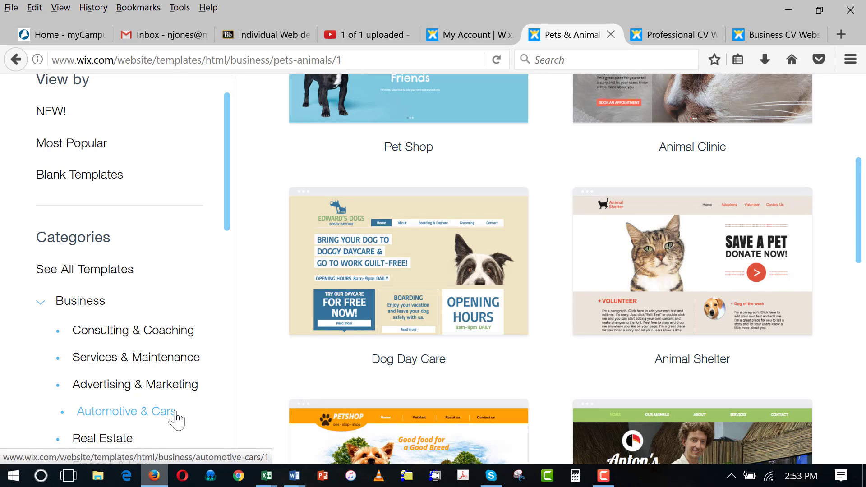
- Open the Consulting & Coaching templates and scroll down to the Strategic Management thumbnail
{"action": "left_click", "coordinate": [152, 332]}
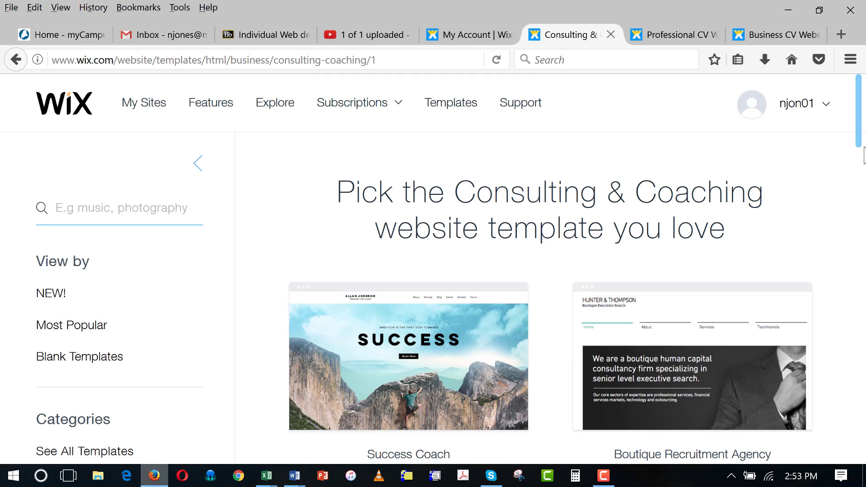
{"action": "left_click_drag", "start_coordinate": [862, 124], "coordinate": [865, 334]}
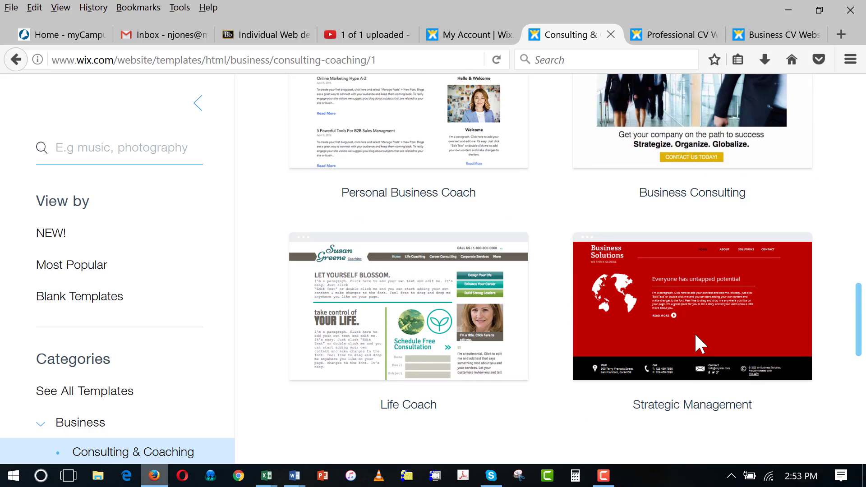
{"action": "mouse_move", "coordinate": [694, 329]}
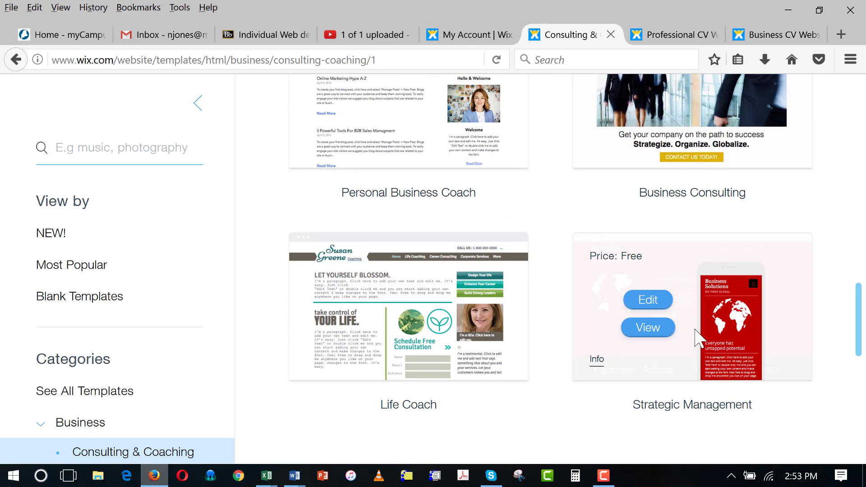
- Open the Strategic Management template preview and scroll through its home page
{"action": "left_click", "coordinate": [653, 330]}
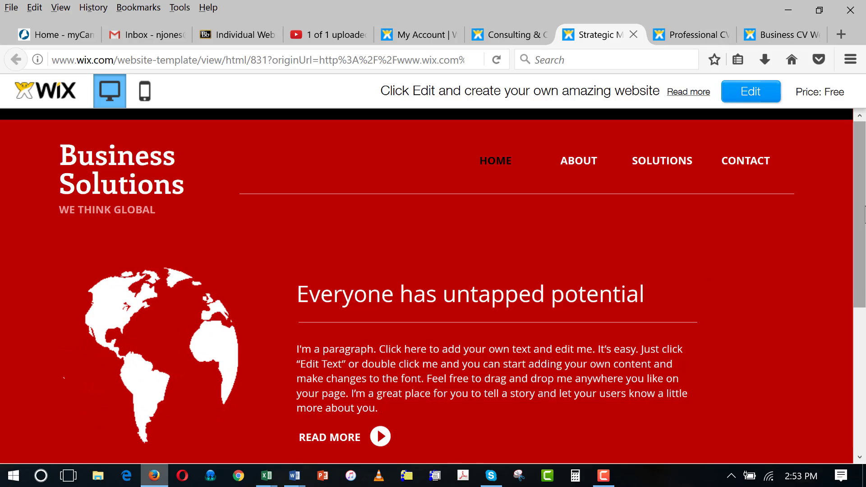
{"action": "scroll", "coordinate": [863, 289], "scroll_direction": "down", "scroll_amount": 3}
{"action": "scroll", "coordinate": [863, 291], "scroll_direction": "down", "scroll_amount": 3}
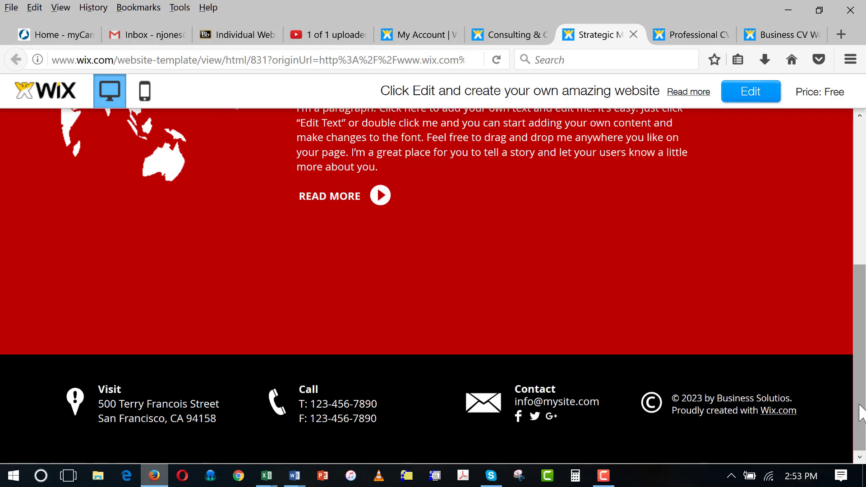
{"action": "left_click_drag", "start_coordinate": [860, 411], "coordinate": [861, 213]}
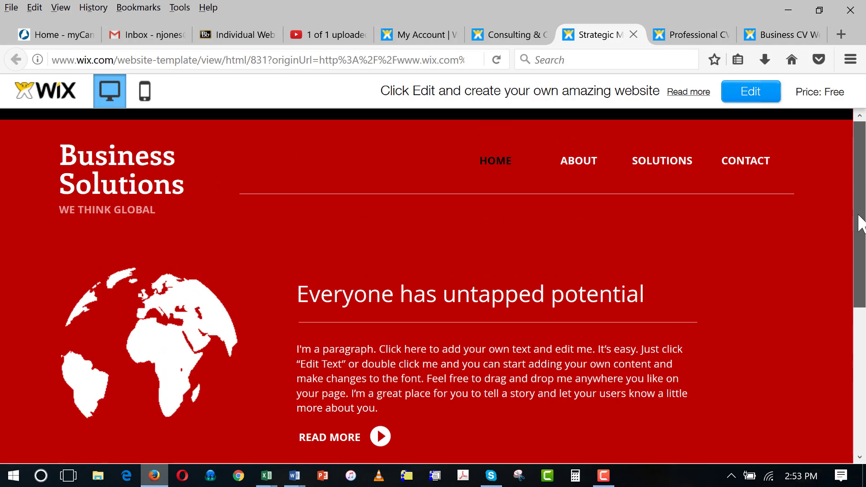
- View the template's About Us page, then go back to the Consulting & Coaching gallery
{"action": "left_click", "coordinate": [574, 162]}
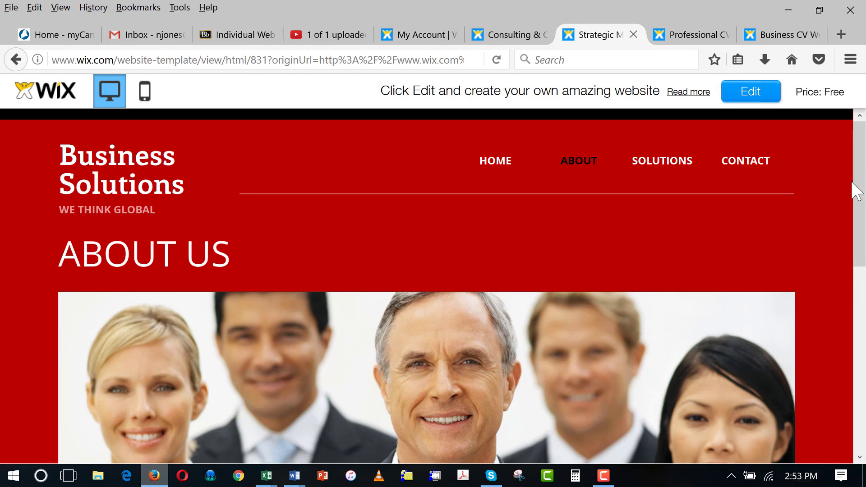
{"action": "left_click_drag", "start_coordinate": [854, 135], "coordinate": [854, 241]}
{"action": "left_click_drag", "start_coordinate": [863, 293], "coordinate": [865, 374]}
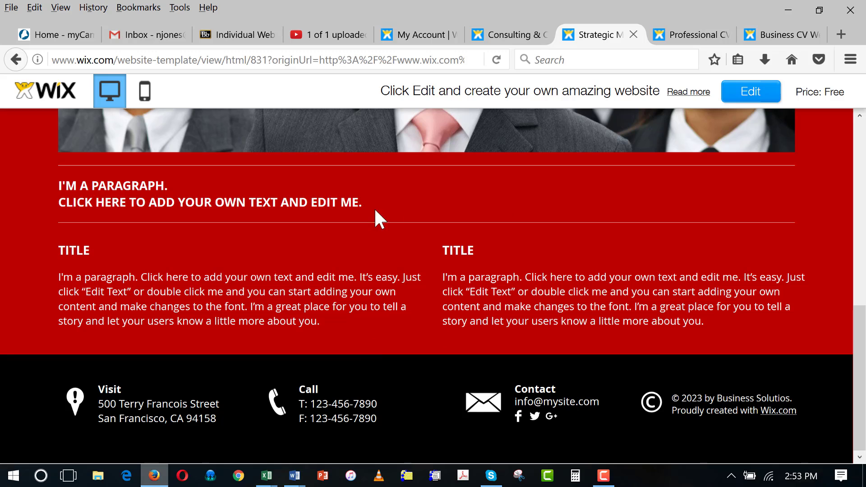
{"action": "left_click", "coordinate": [518, 37]}
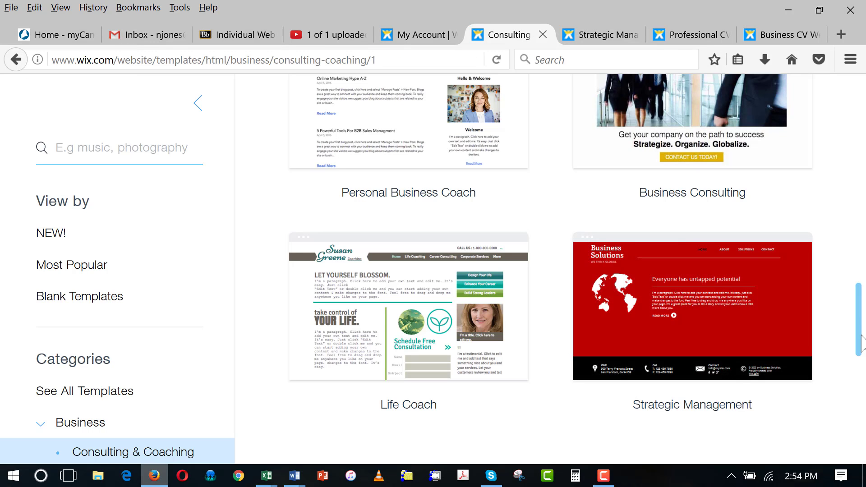
- Preview The Consultant template and scroll down to its contact map, message form and footer
{"action": "left_click_drag", "start_coordinate": [857, 348], "coordinate": [858, 244]}
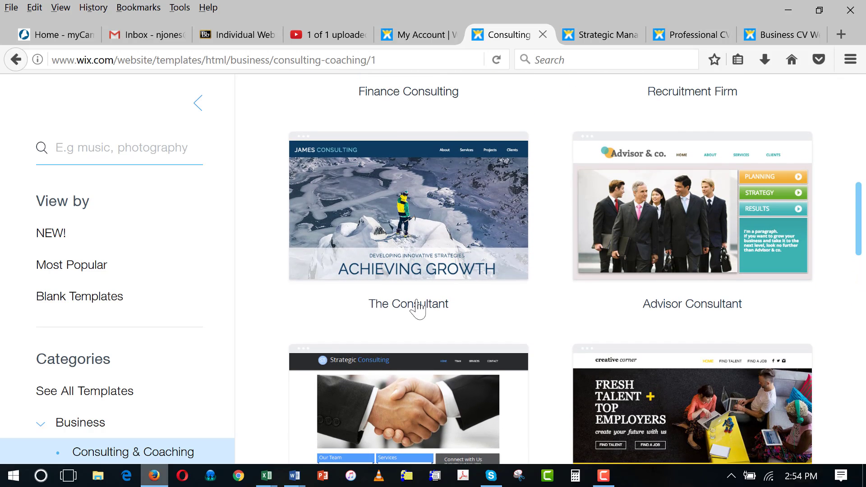
{"action": "mouse_move", "coordinate": [402, 216]}
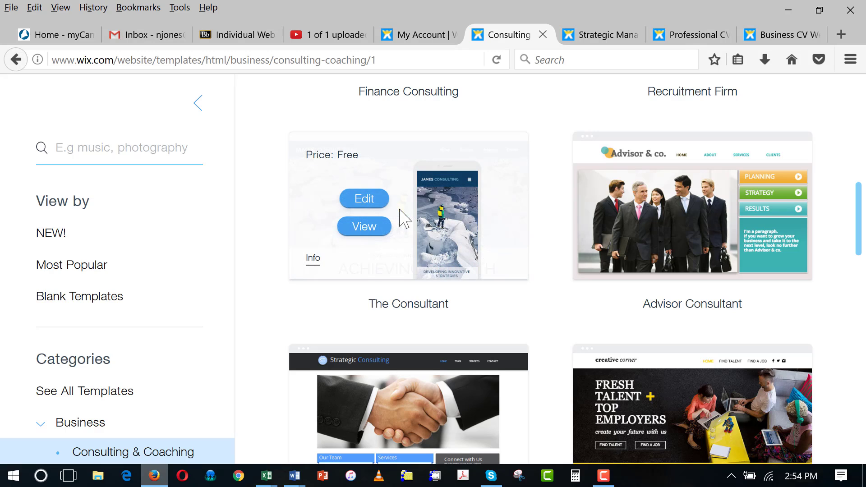
{"action": "left_click", "coordinate": [364, 227]}
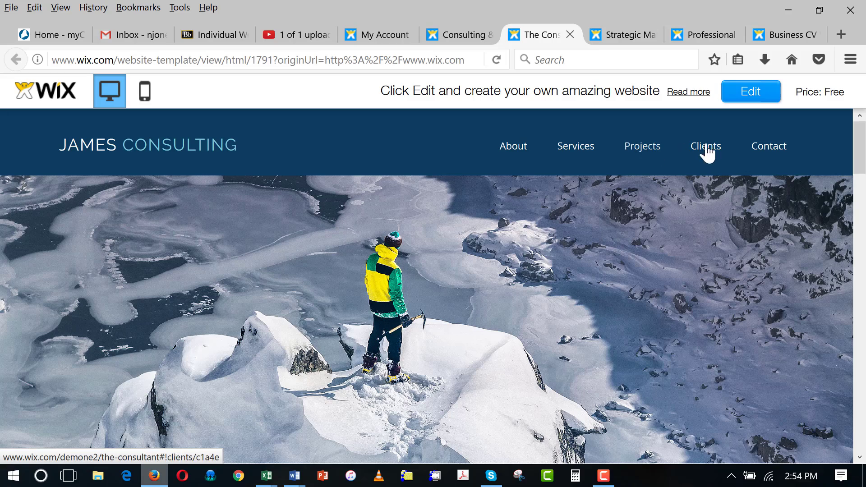
{"action": "left_click_drag", "start_coordinate": [862, 153], "coordinate": [862, 212]}
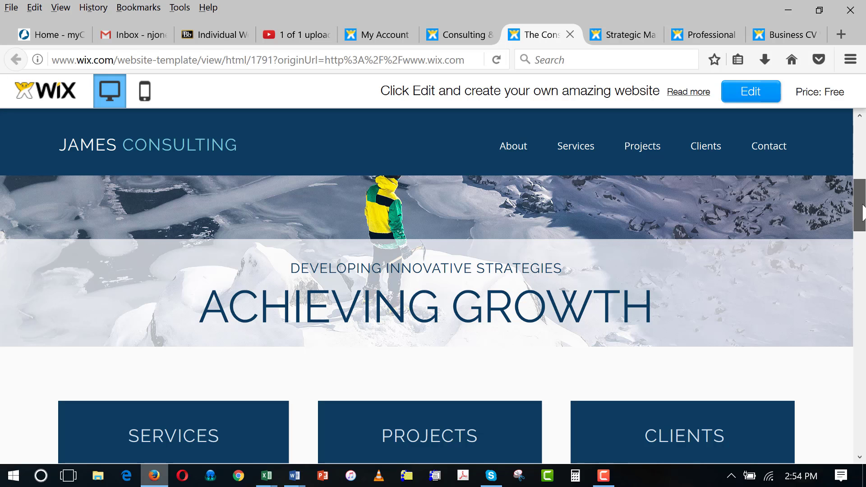
{"action": "left_click_drag", "start_coordinate": [863, 212], "coordinate": [864, 434]}
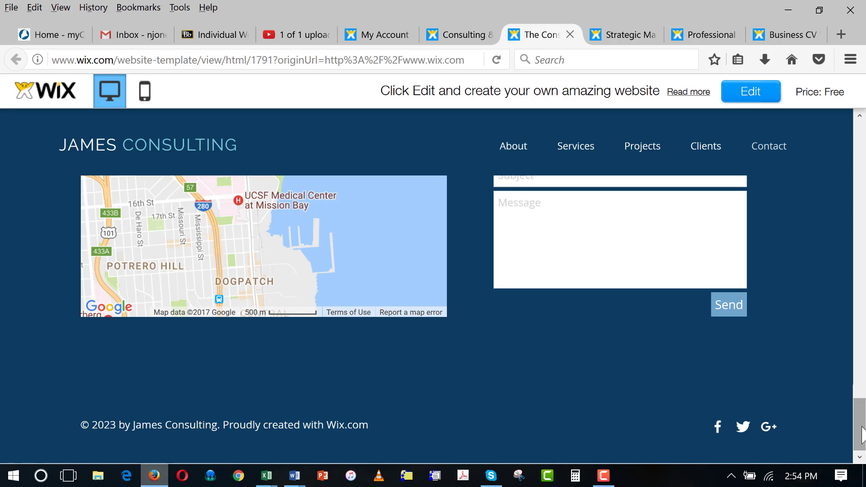
- Return to the red Business Solutions template preview and open it in the Wix Editor
{"action": "left_click", "coordinate": [623, 40]}
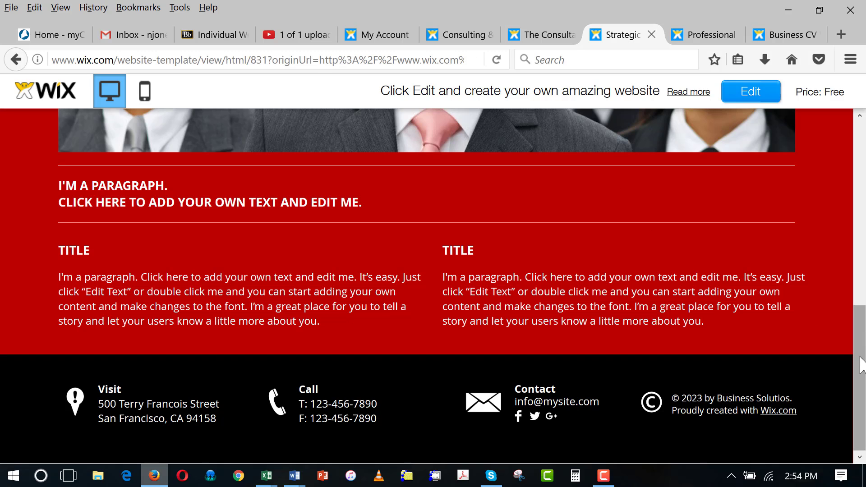
{"action": "scroll", "coordinate": [862, 363], "scroll_direction": "up", "scroll_amount": 10}
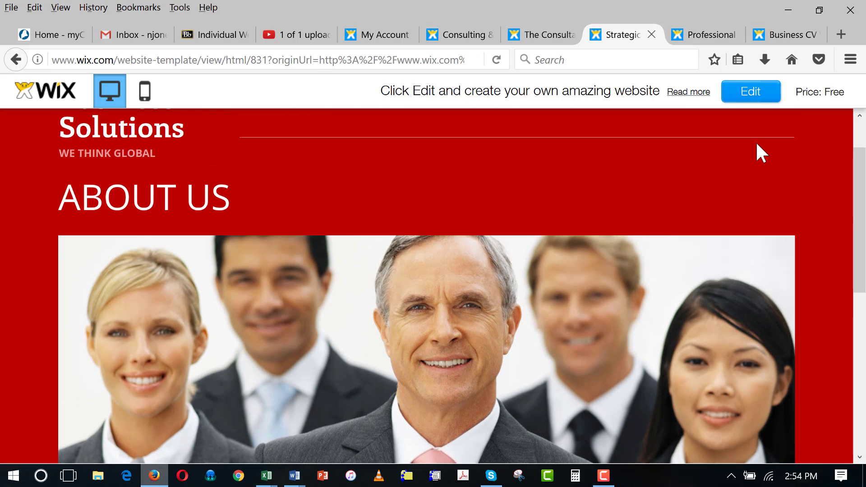
{"action": "left_click", "coordinate": [750, 97]}
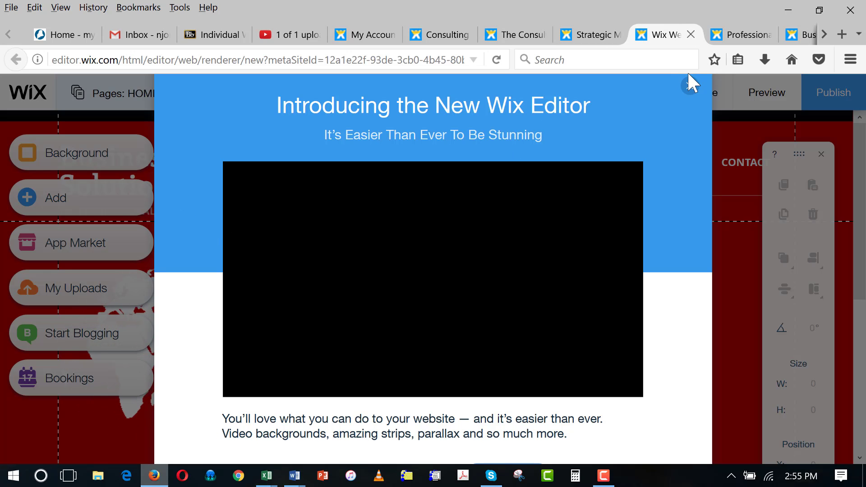
- Dismiss the editor intro and set the home page background to solid light gray #CCCCCC
{"action": "left_click", "coordinate": [689, 86]}
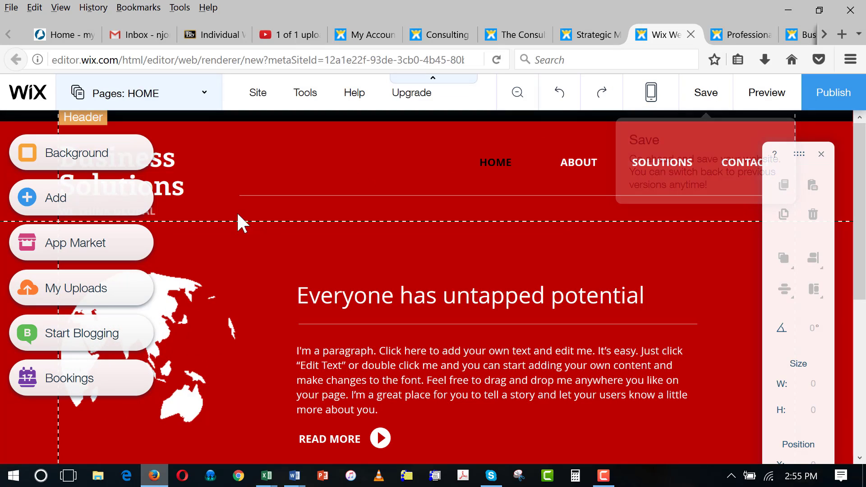
{"action": "left_click", "coordinate": [72, 150]}
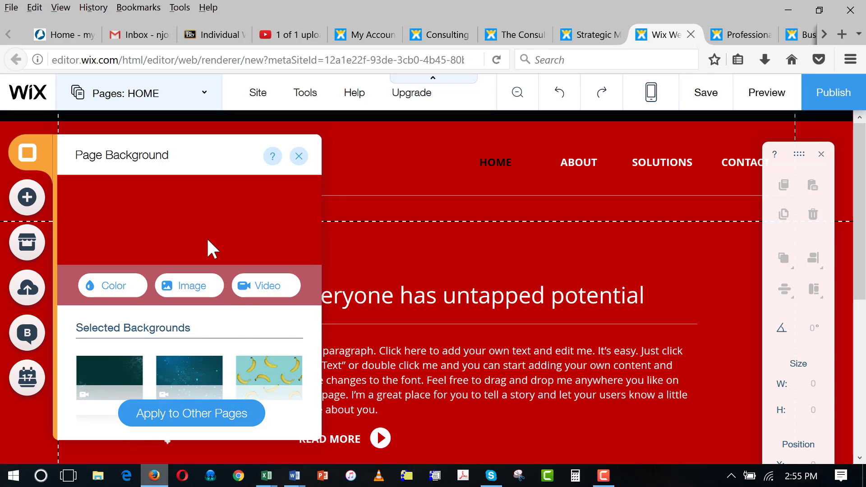
{"action": "left_click", "coordinate": [108, 288]}
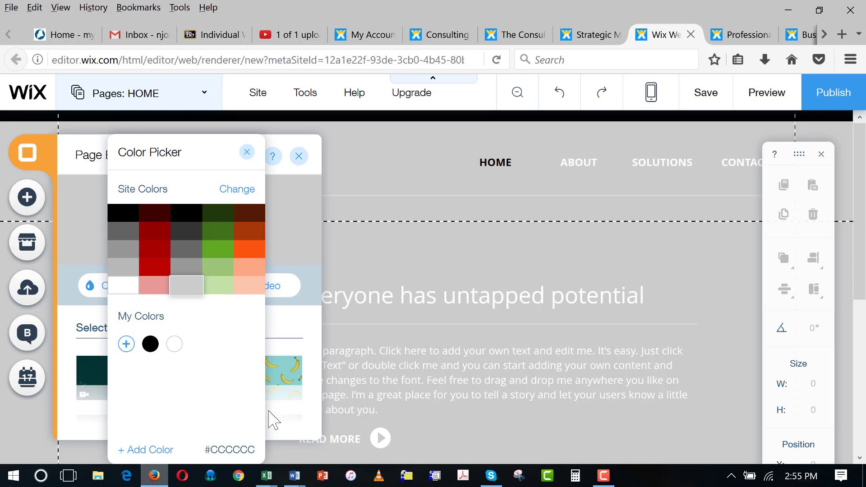
{"action": "left_click", "coordinate": [247, 192]}
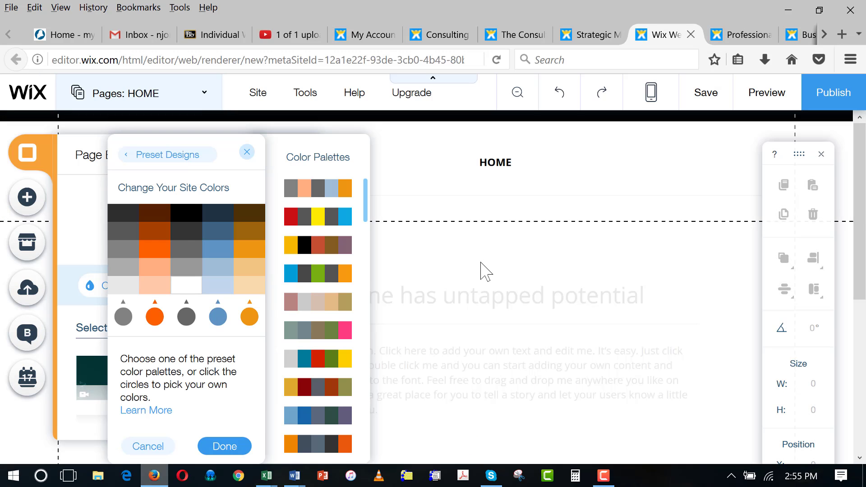
{"action": "left_click", "coordinate": [481, 261]}
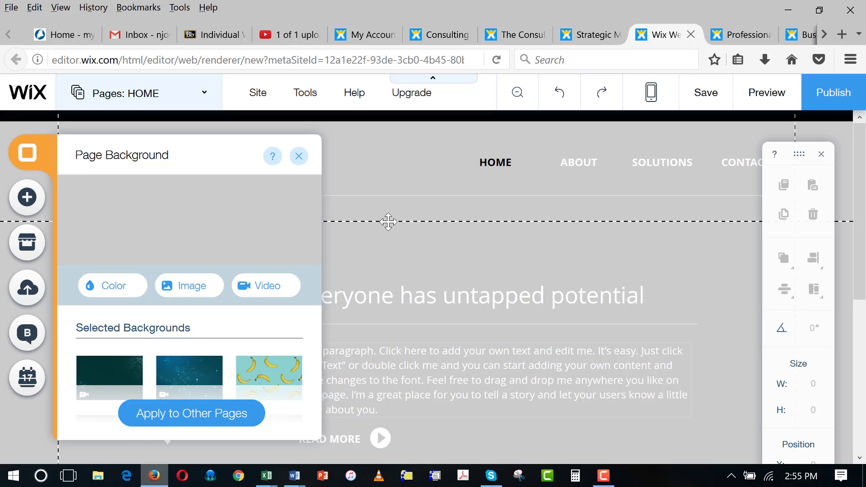
{"action": "left_click", "coordinate": [299, 156]}
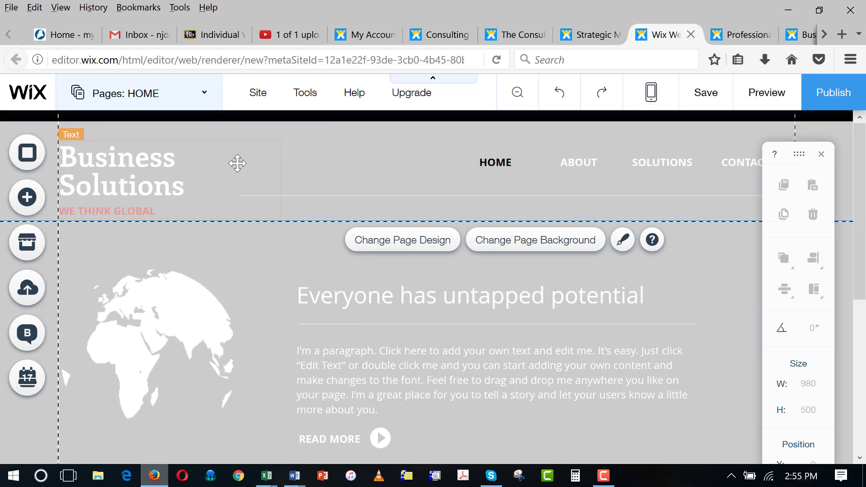
- Change the Business Solutions site title to 'E-Commerce Consulting, LLC'
{"action": "left_click", "coordinate": [128, 171]}
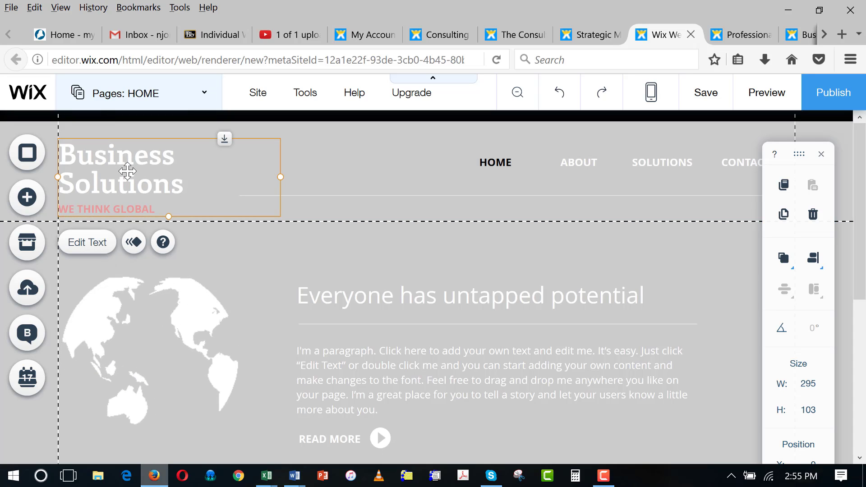
{"action": "left_click", "coordinate": [103, 244]}
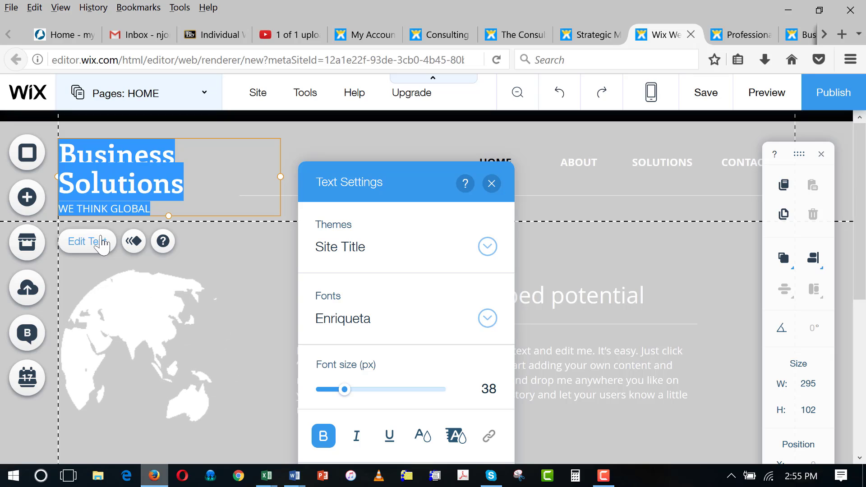
{"action": "type", "text": "E-Commer"}
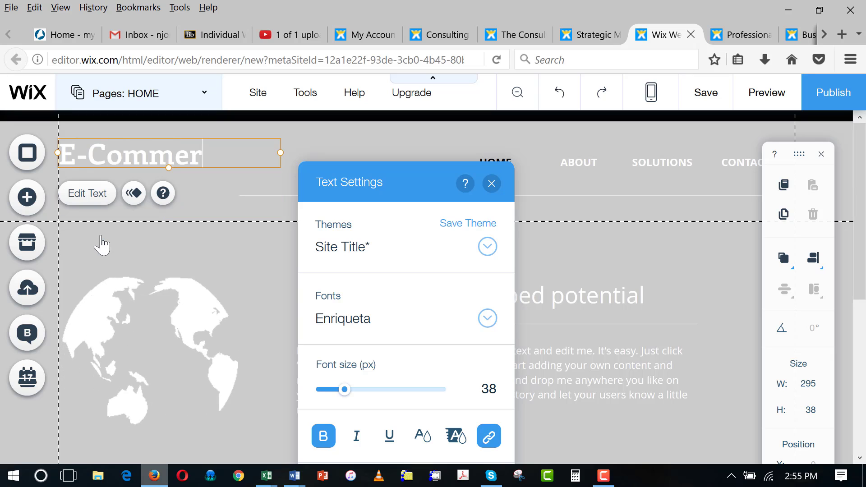
{"action": "type", "text": "ce Cons"}
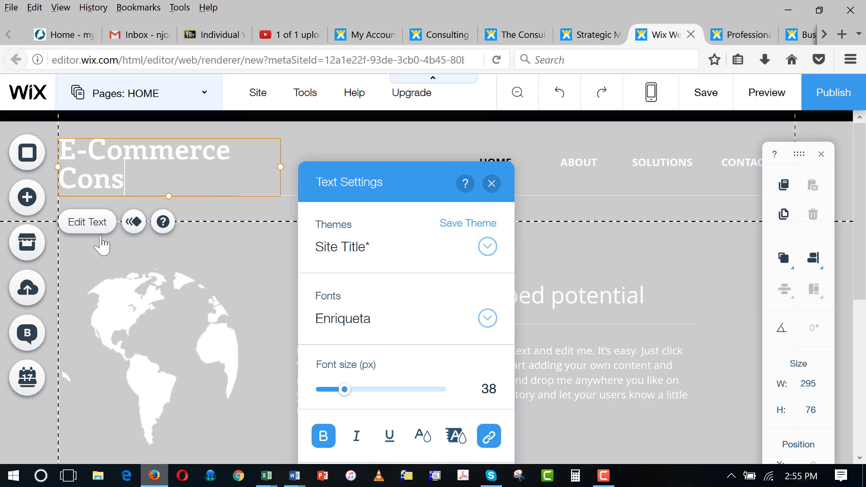
{"action": "type", "text": "ulting, LLC"}
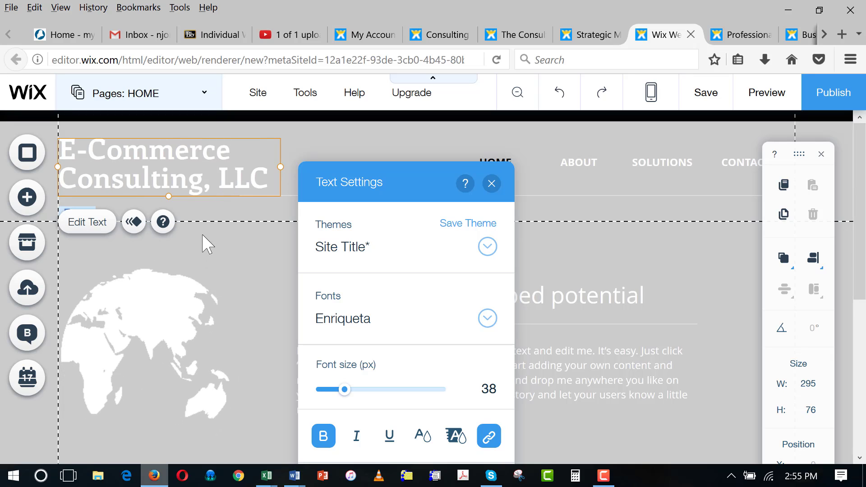
{"action": "left_click", "coordinate": [207, 248]}
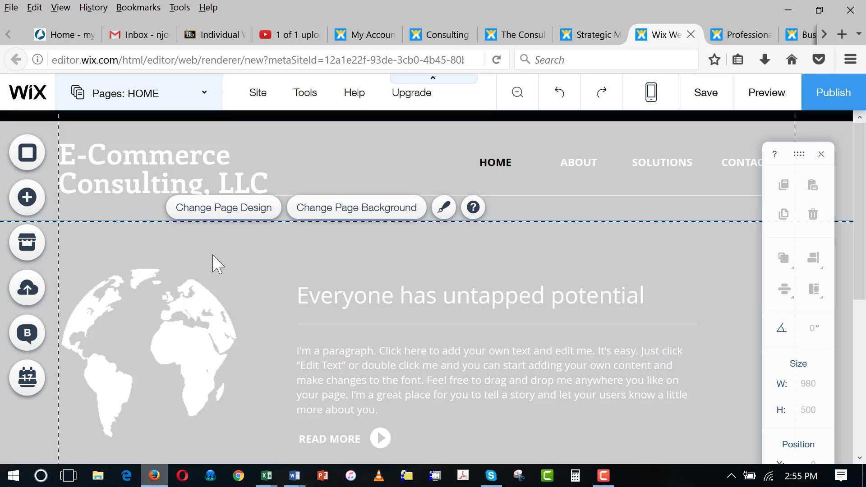
{"action": "left_click", "coordinate": [235, 211]}
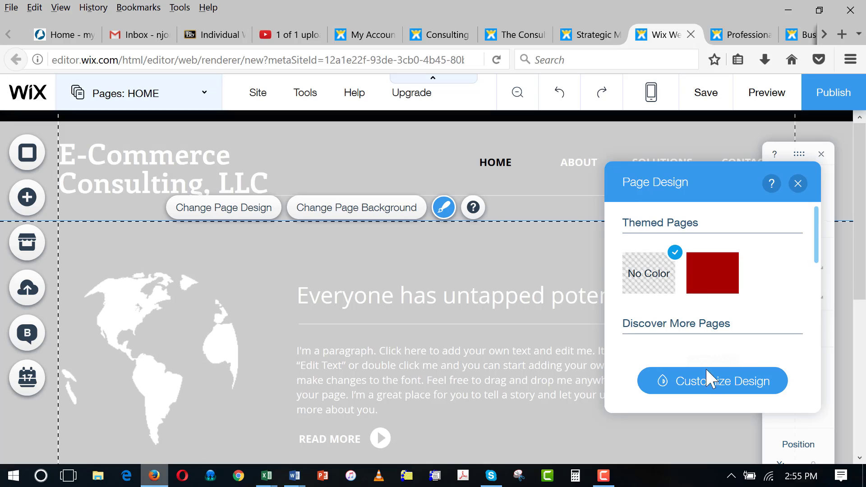
{"action": "left_click_drag", "start_coordinate": [821, 248], "coordinate": [816, 197]}
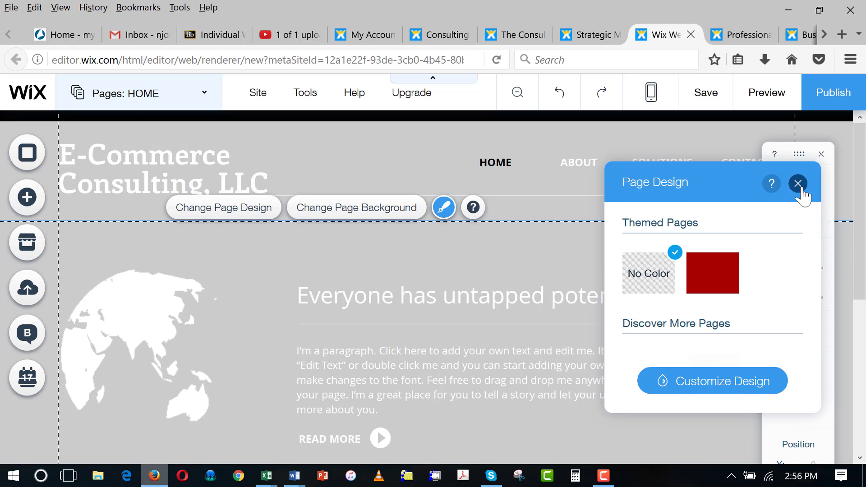
{"action": "left_click", "coordinate": [798, 184]}
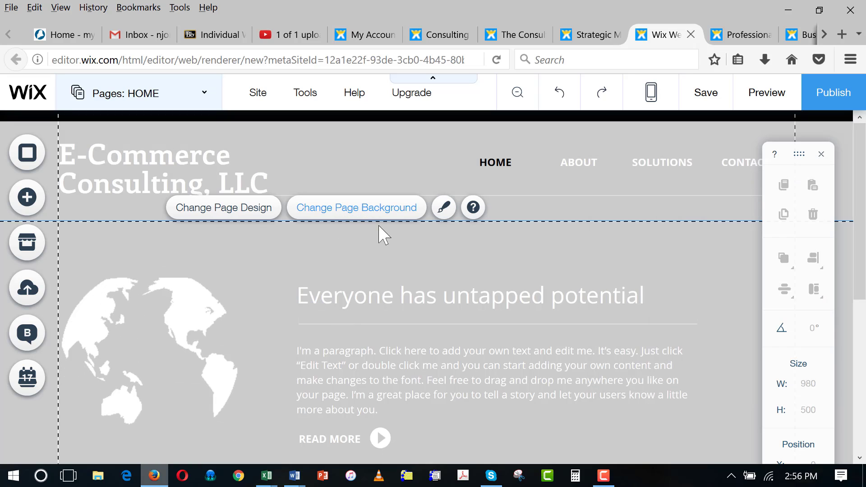
- Rewrite the 'Everyone has untapped potential' heading as 'Every business needs a great web site!'
{"action": "left_click", "coordinate": [412, 300]}
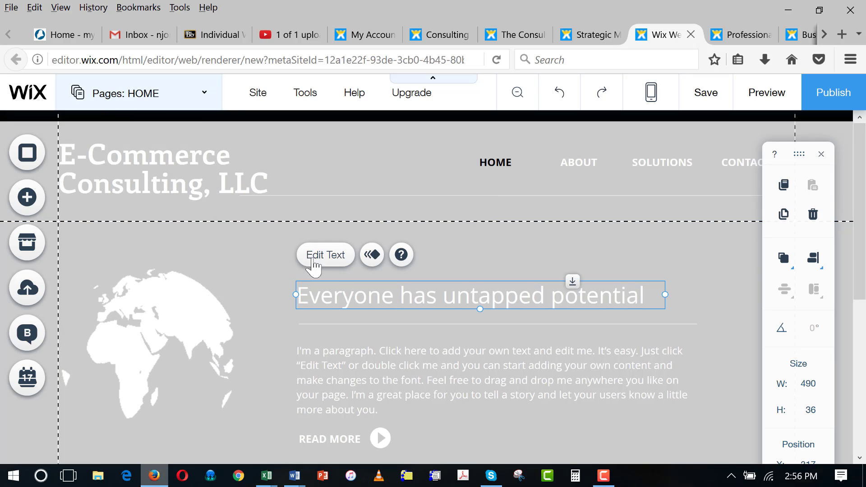
{"action": "left_click", "coordinate": [329, 256]}
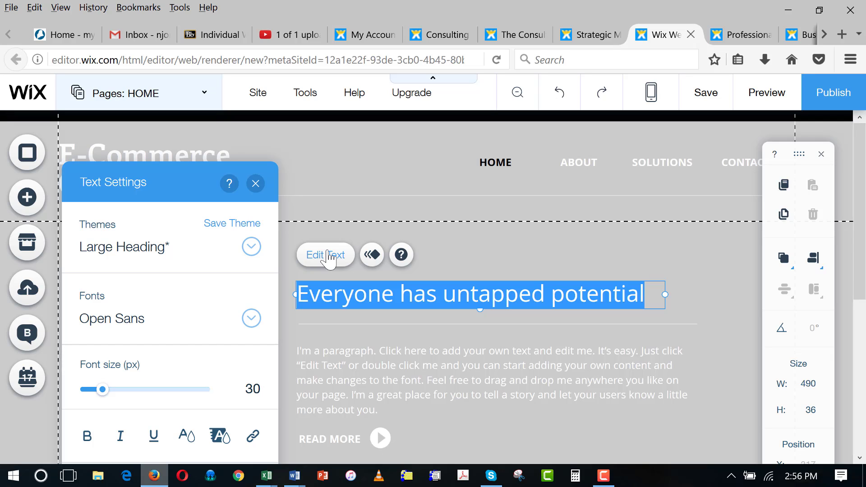
{"action": "type", "text": "Every business needs a great"}
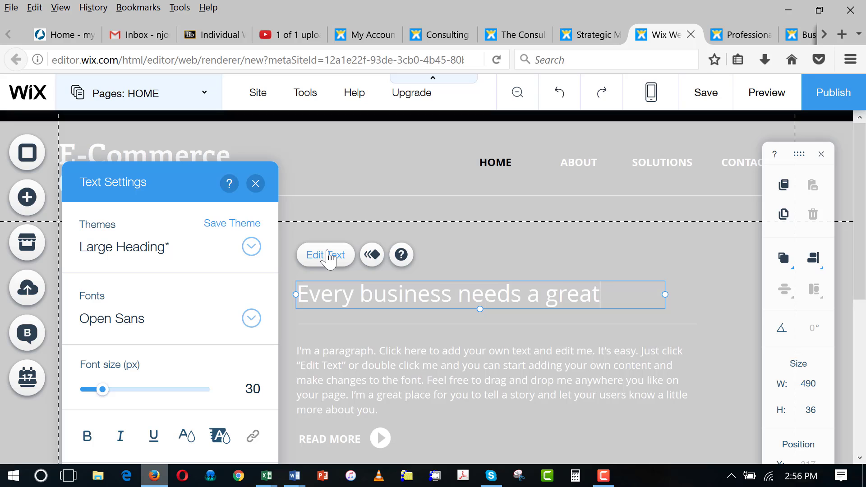
{"action": "type", "text": "web site!"}
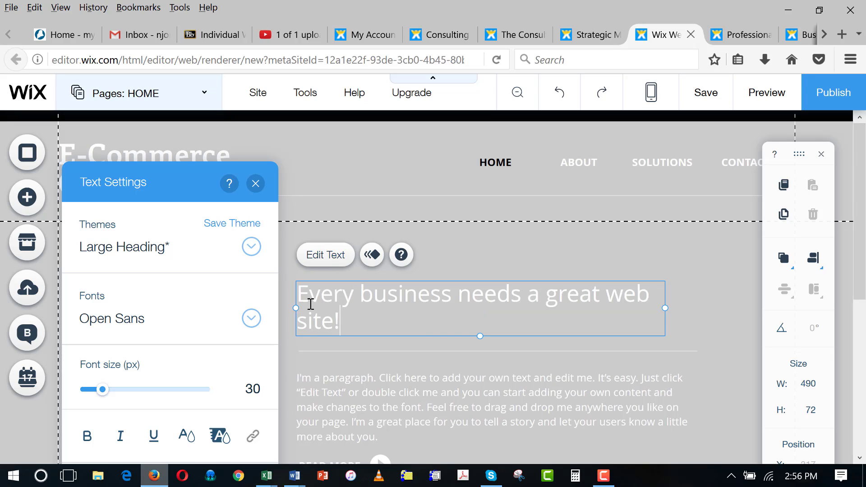
{"action": "left_click_drag", "start_coordinate": [298, 301], "coordinate": [338, 315]}
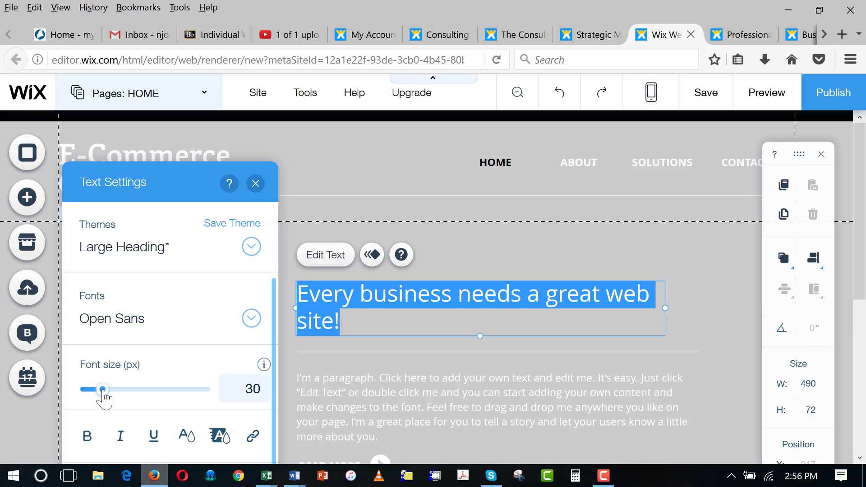
- Format the new heading at 25 px, bold, in red #BC0000
{"action": "mouse_move", "coordinate": [107, 391]}
{"action": "left_mouse_down"}
{"action": "mouse_move", "coordinate": [133, 392]}
{"action": "mouse_move", "coordinate": [91, 390]}
{"action": "mouse_move", "coordinate": [99, 390]}
{"action": "left_mouse_up"}
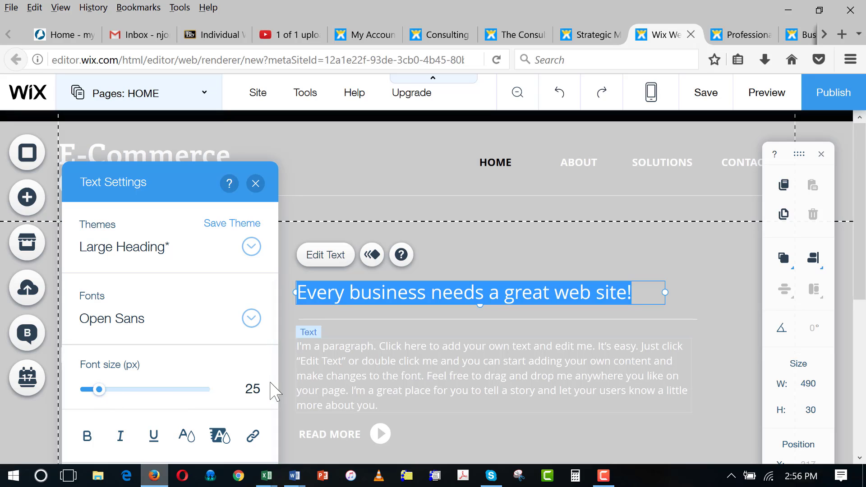
{"action": "left_click", "coordinate": [87, 436]}
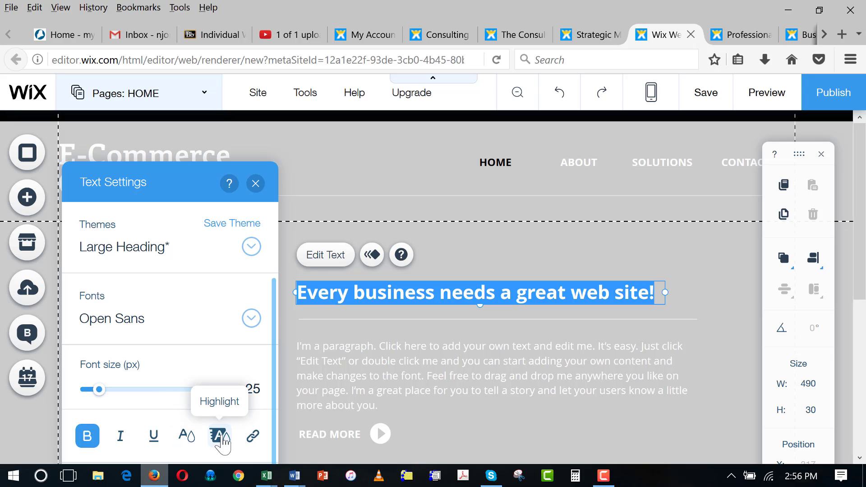
{"action": "left_click", "coordinate": [186, 436]}
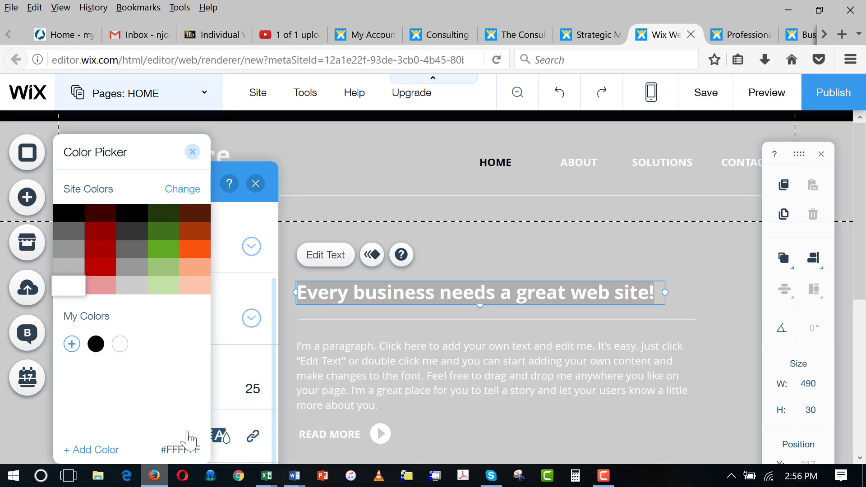
{"action": "left_click", "coordinate": [100, 248]}
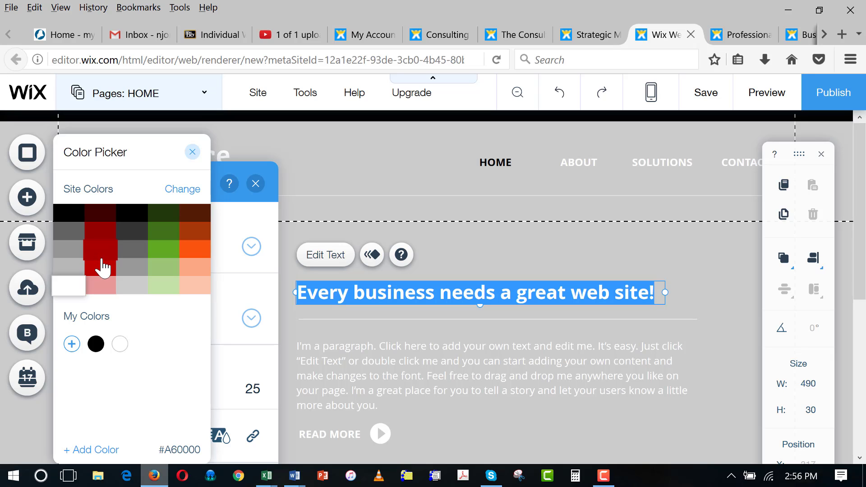
{"action": "left_click", "coordinate": [101, 269]}
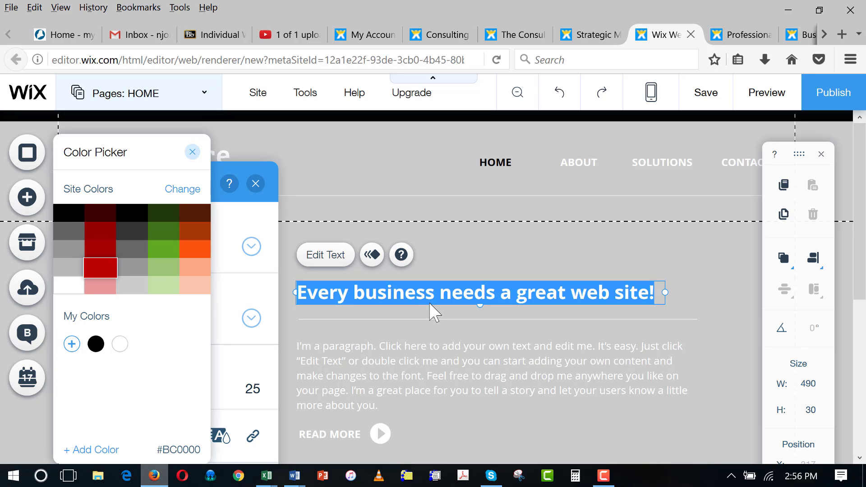
{"action": "left_click", "coordinate": [442, 325]}
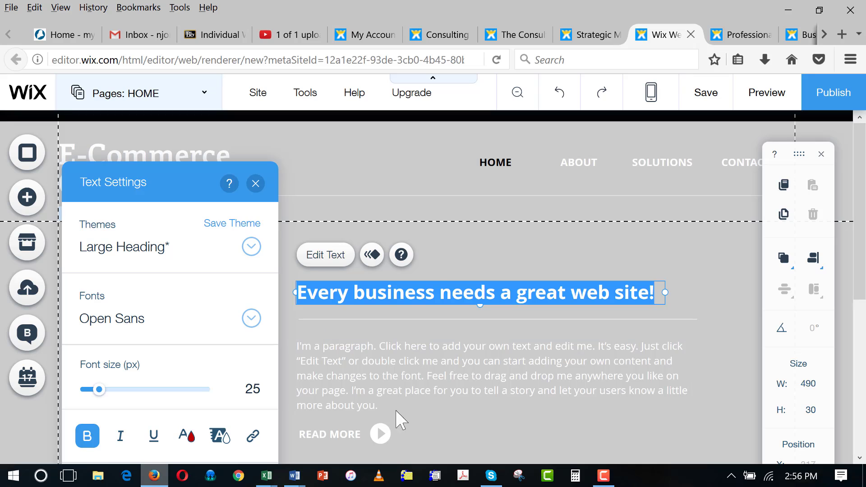
{"action": "left_click", "coordinate": [258, 283]}
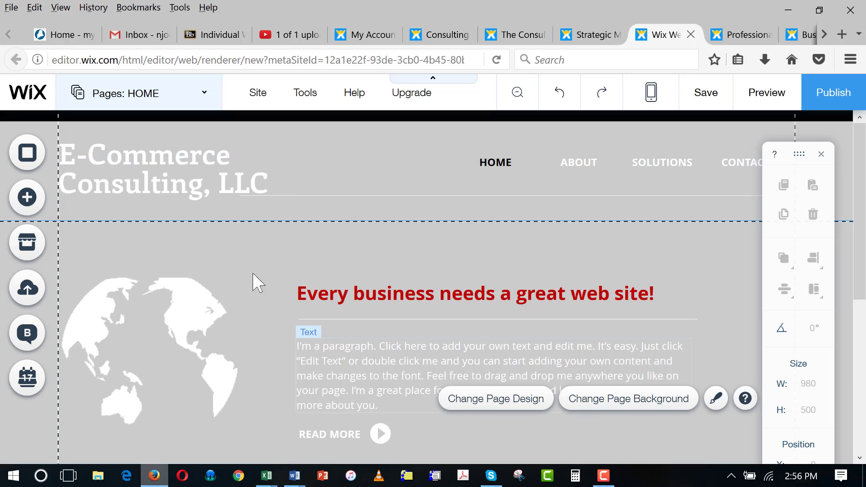
- Replace the placeholder paragraph with a sentence on every business needing a web site for its products and services
{"action": "left_click", "coordinate": [359, 357]}
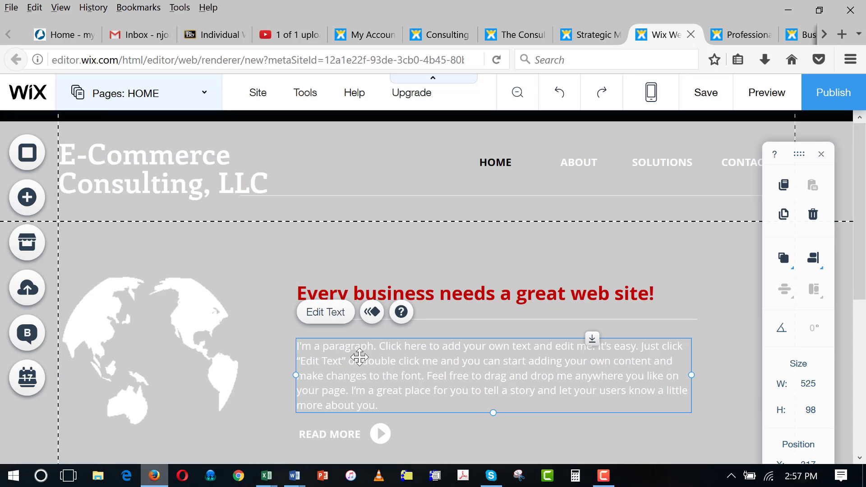
{"action": "left_click", "coordinate": [329, 312]}
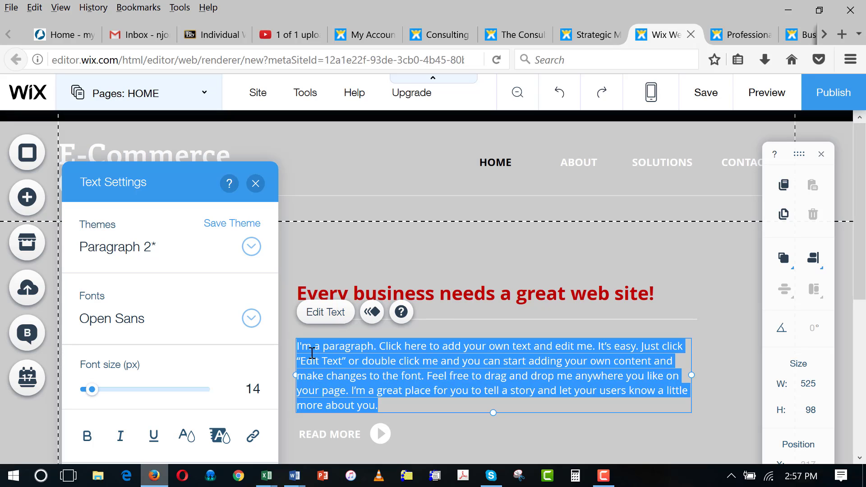
{"action": "key", "text": "BackSpace"}
{"action": "type", "text": "In the digital world, every business needs a web site to promote its product"}
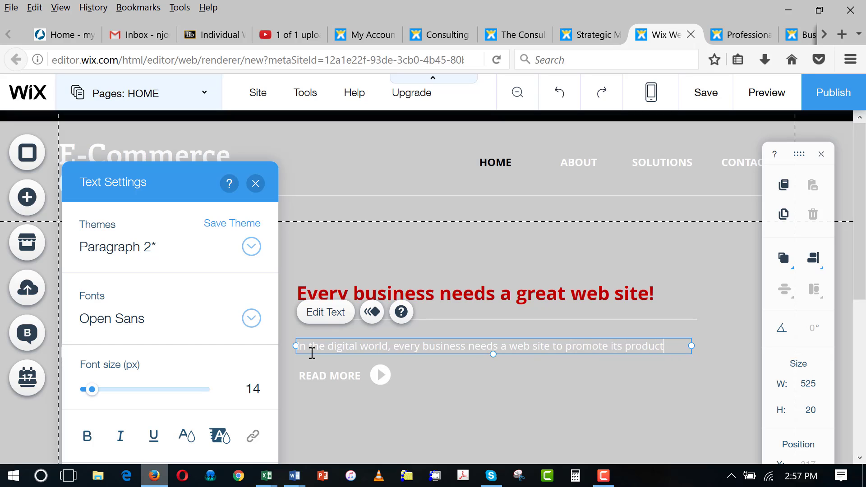
{"action": "type", "text": "d services and communicate."}
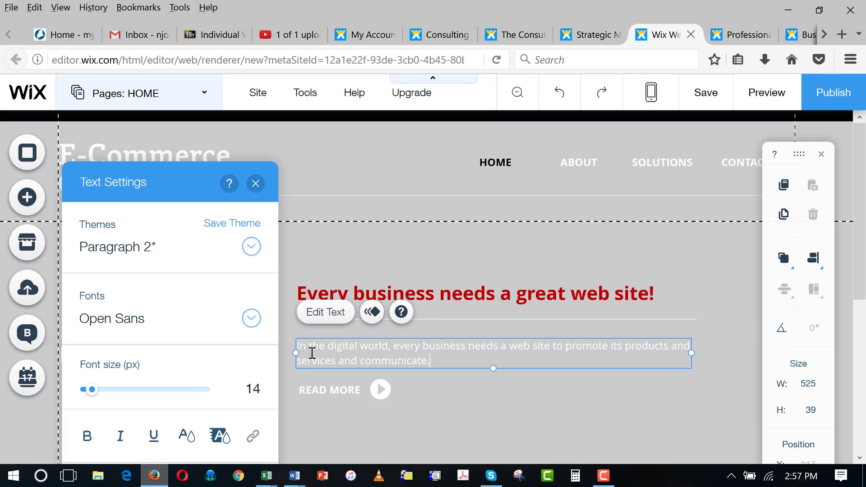
{"action": "left_click", "coordinate": [434, 412]}
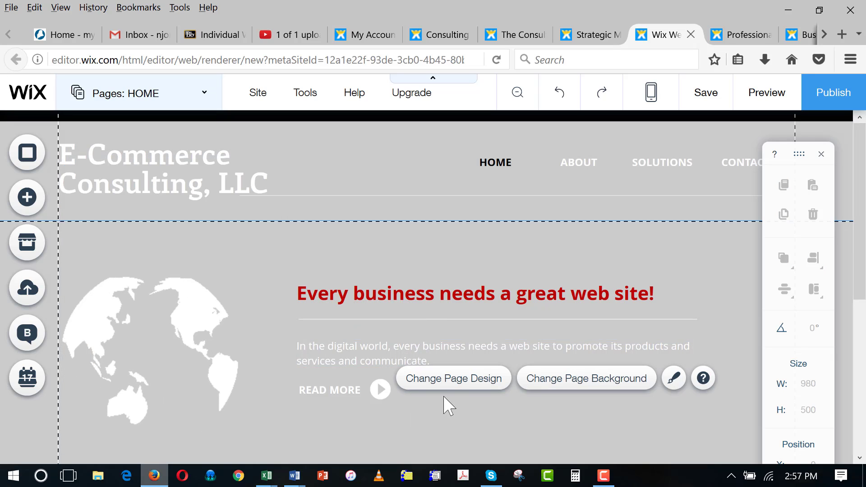
- Start replacing the globe image and look over the moose3.jpg picture in the media library
{"action": "left_click", "coordinate": [175, 348]}
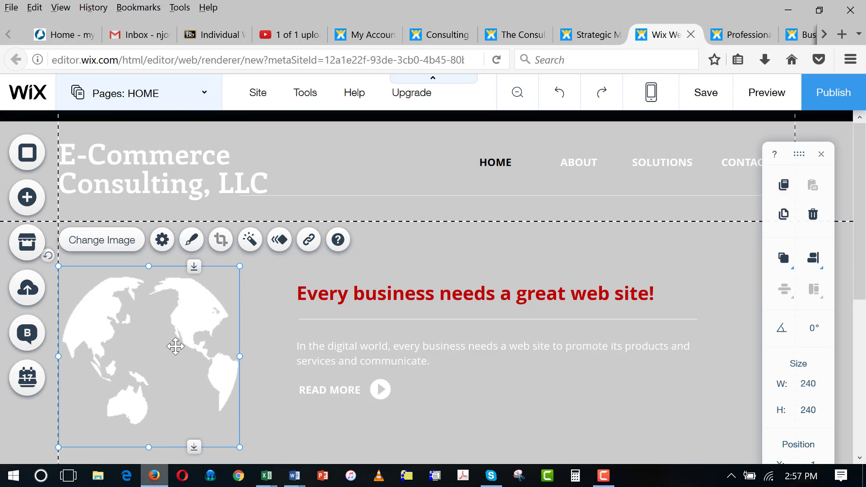
{"action": "left_click", "coordinate": [112, 244]}
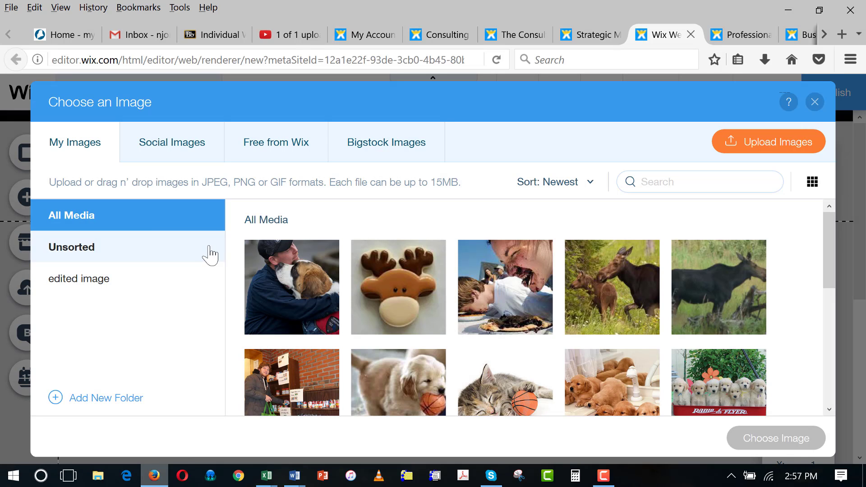
{"action": "mouse_move", "coordinate": [294, 313]}
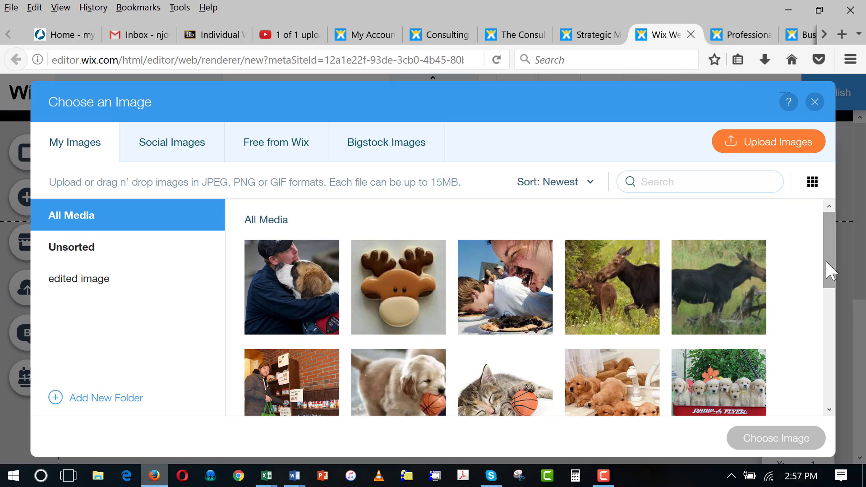
{"action": "left_click_drag", "start_coordinate": [825, 258], "coordinate": [828, 225]}
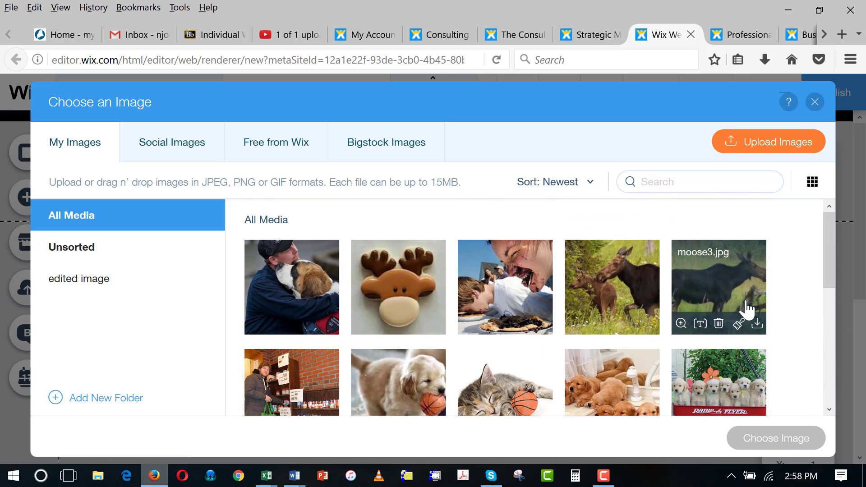
{"action": "left_click", "coordinate": [681, 323]}
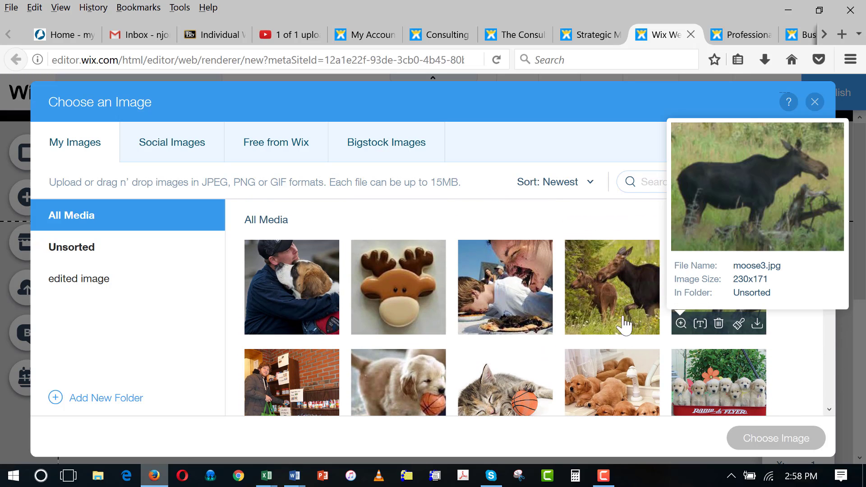
{"action": "left_click", "coordinate": [794, 350]}
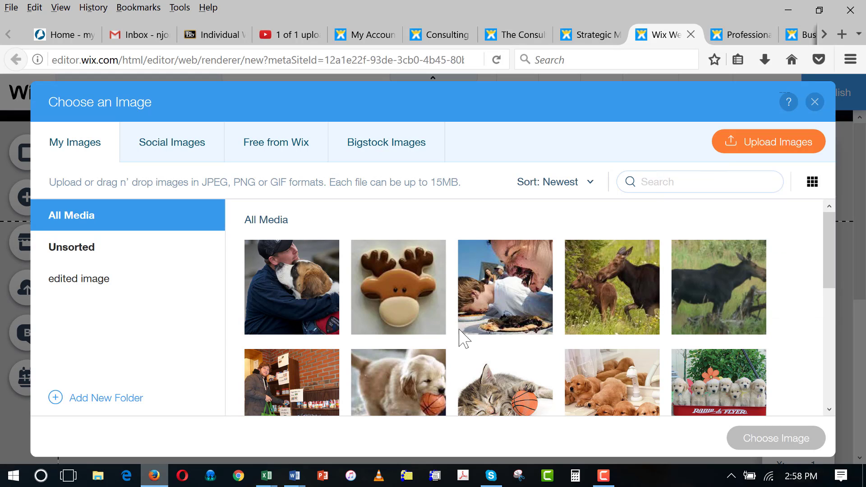
- Swap in the hands-holding-a-tablet photo from Free from Wix > Business
{"action": "left_click", "coordinate": [272, 145]}
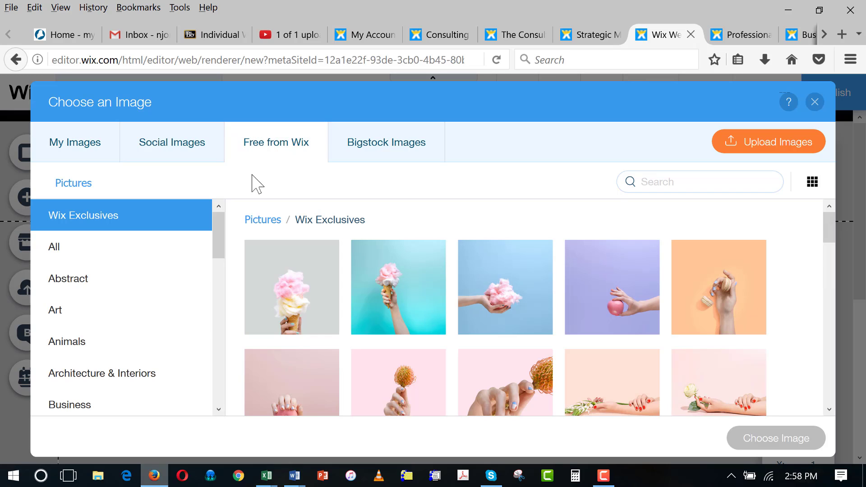
{"action": "left_click_drag", "start_coordinate": [219, 242], "coordinate": [219, 271]}
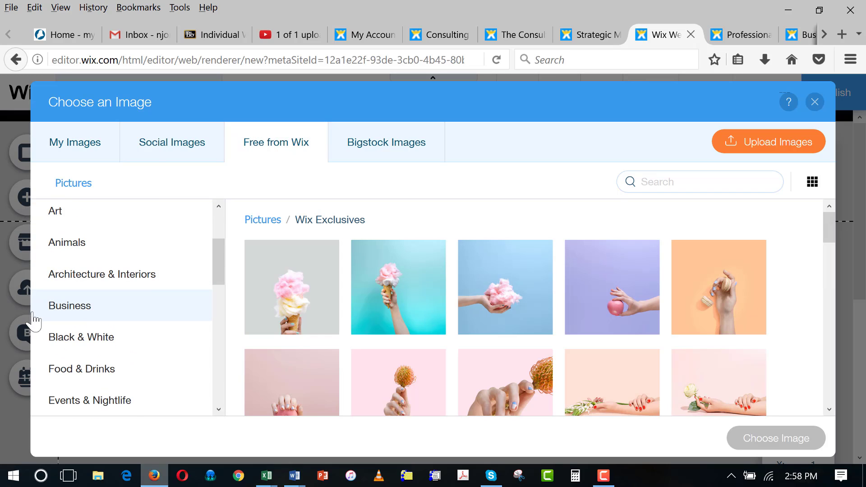
{"action": "left_click", "coordinate": [73, 312]}
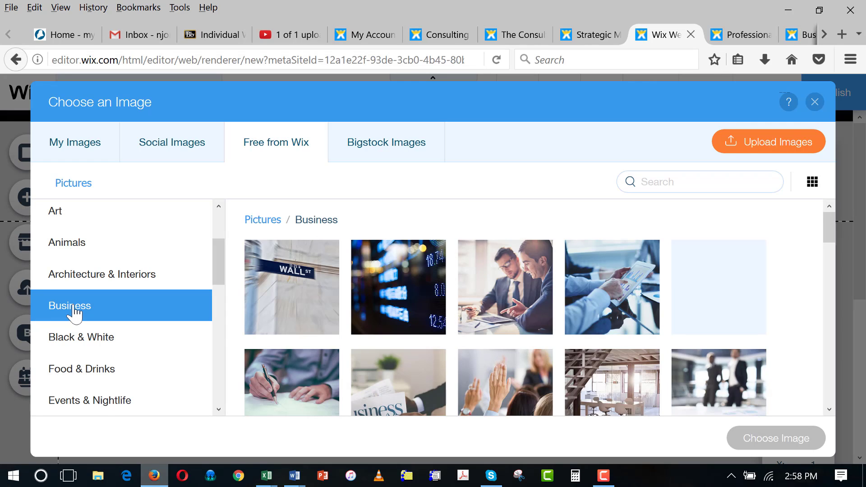
{"action": "left_click", "coordinate": [613, 282]}
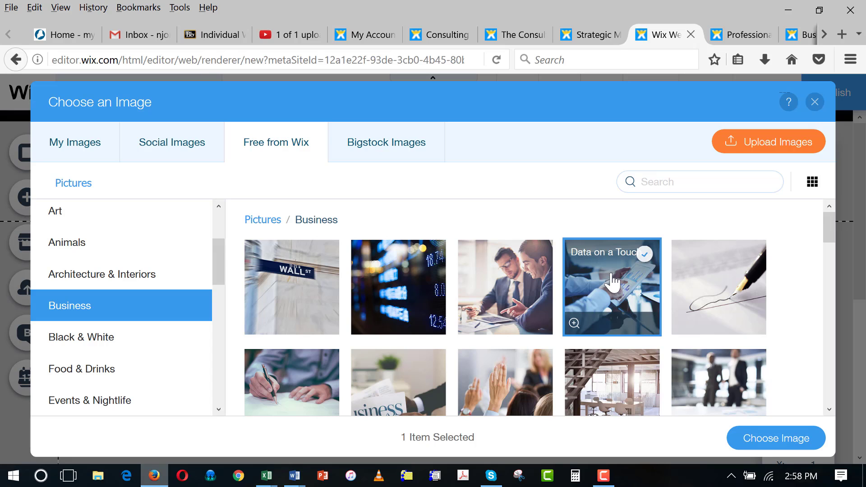
{"action": "left_click", "coordinate": [767, 440]}
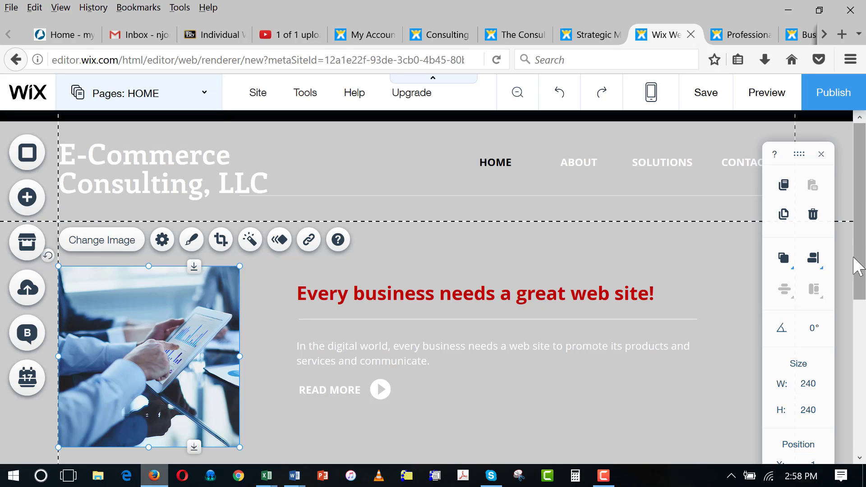
{"action": "left_click", "coordinate": [650, 437]}
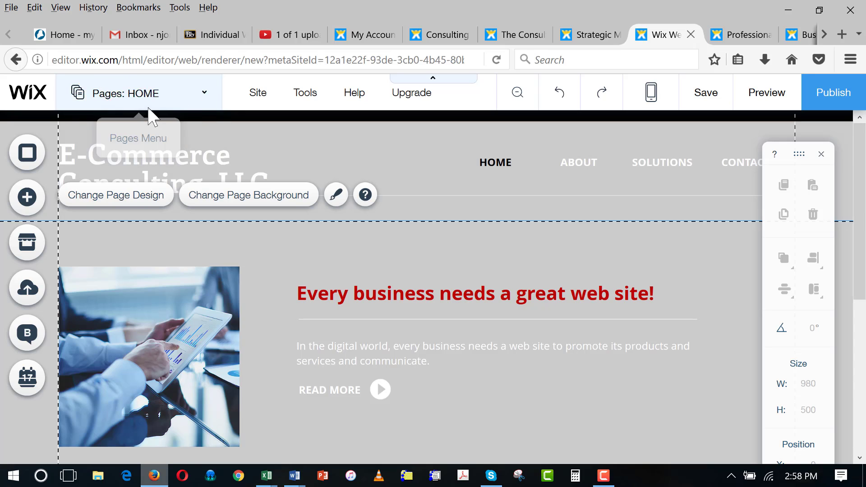
- Switch the editor to the ABOUT page from the Pages list
{"action": "left_click", "coordinate": [203, 97]}
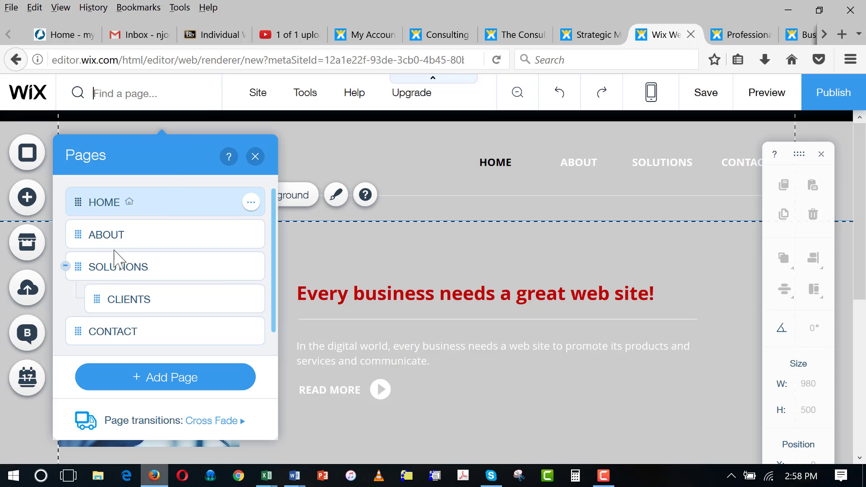
{"action": "left_click", "coordinate": [112, 235]}
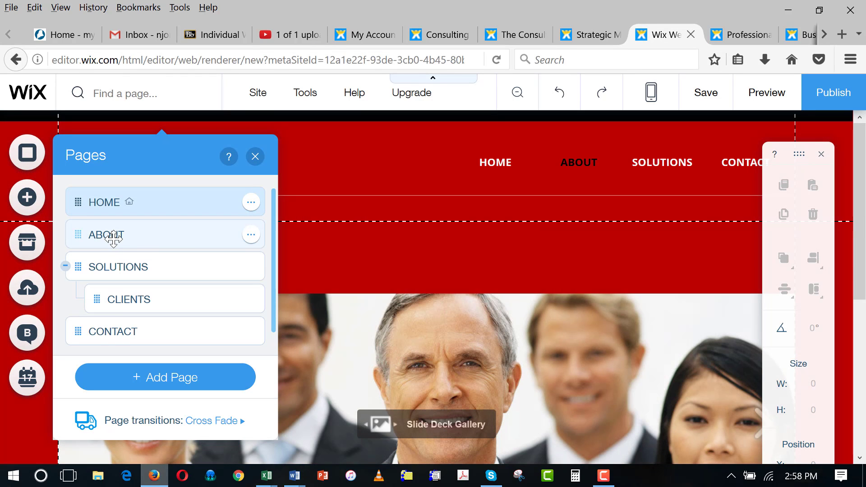
{"action": "left_click", "coordinate": [426, 272]}
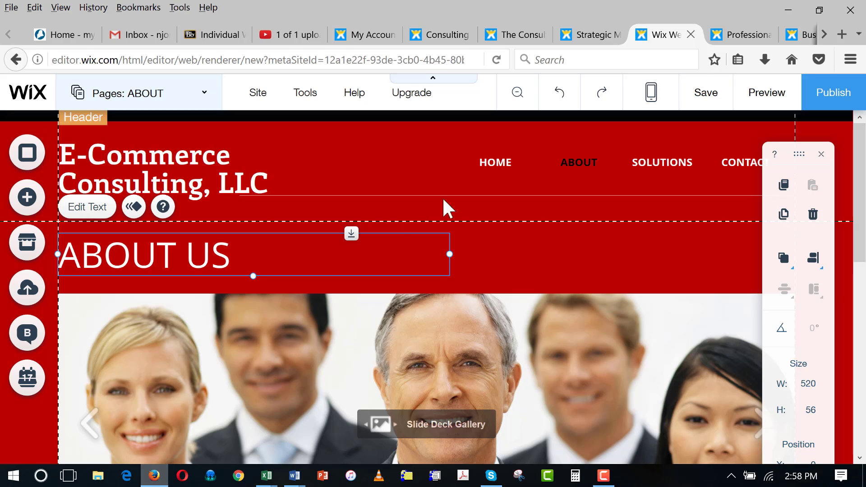
{"action": "left_click", "coordinate": [397, 155]}
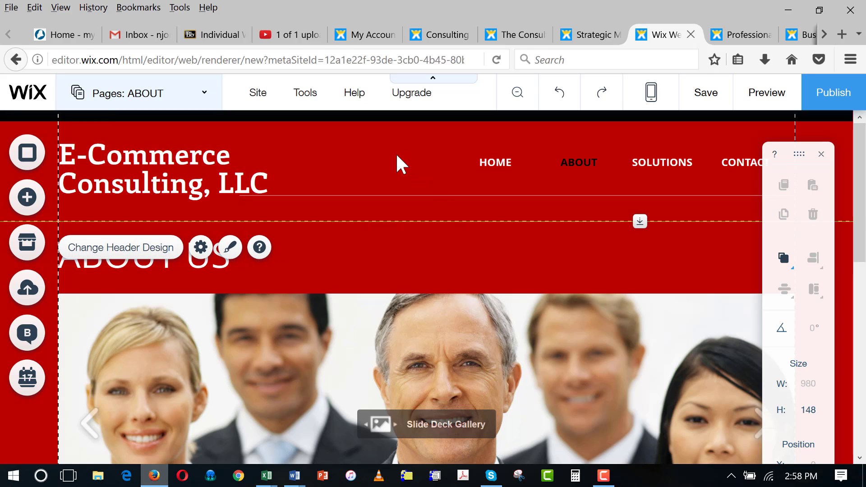
- Set the About page background to a solid light grey, matching the home page
{"action": "left_click", "coordinate": [27, 155]}
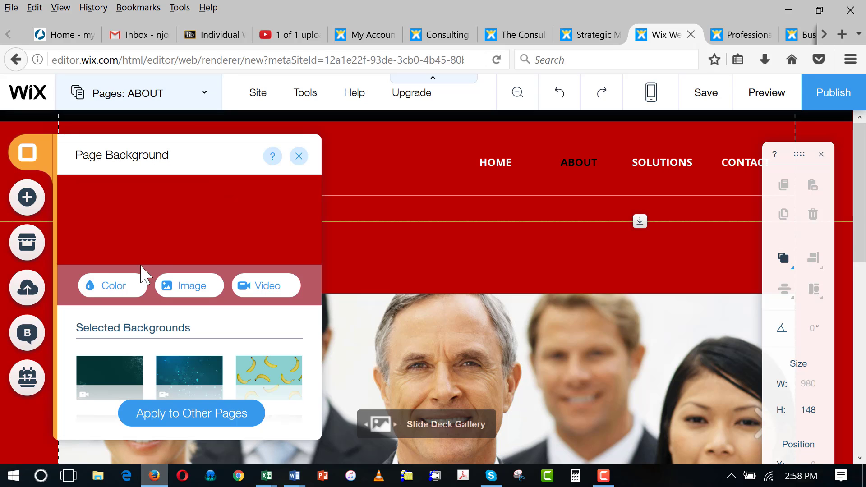
{"action": "left_click", "coordinate": [115, 285]}
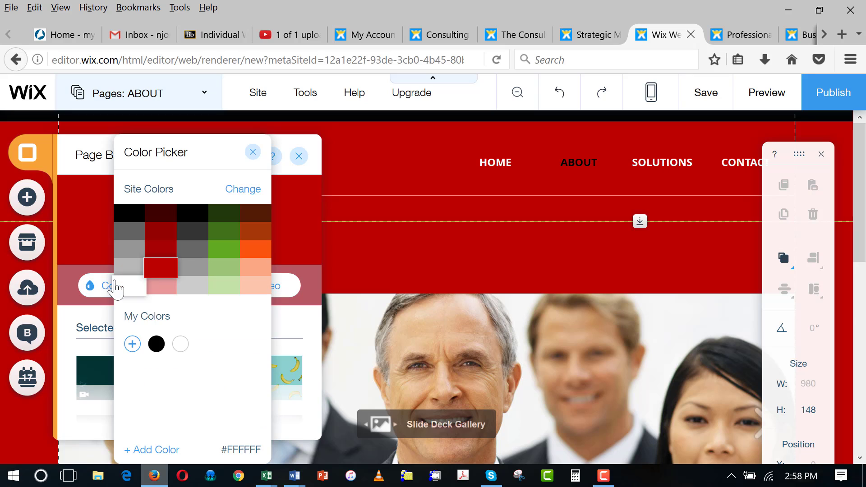
{"action": "left_click", "coordinate": [192, 287]}
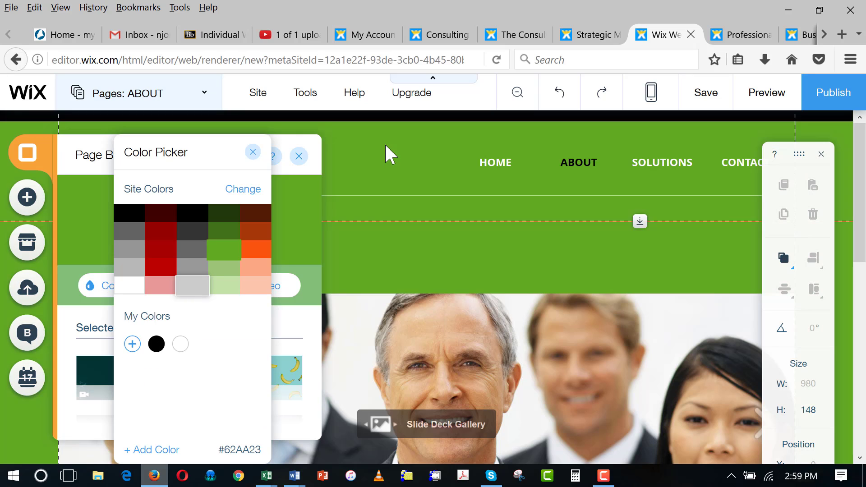
{"action": "left_click", "coordinate": [387, 154]}
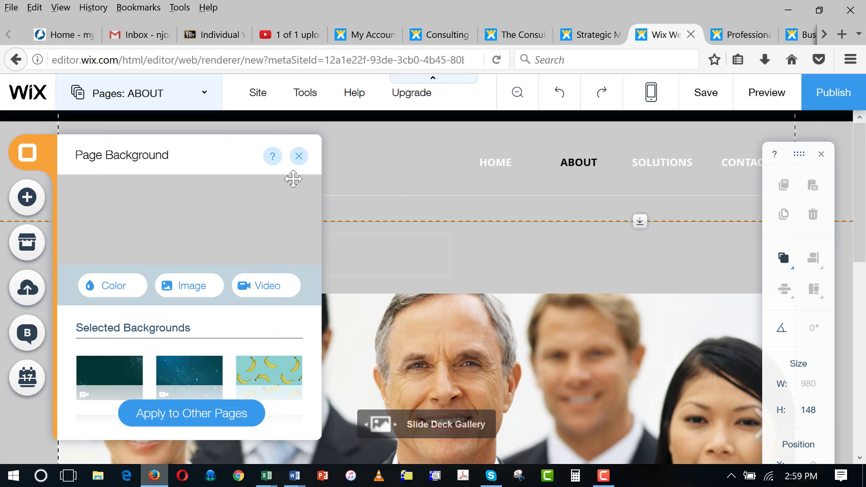
{"action": "left_click", "coordinate": [298, 157]}
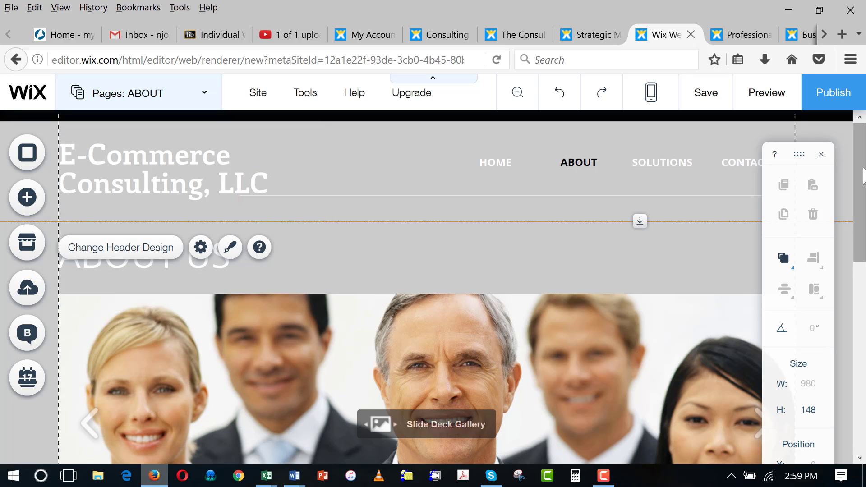
{"action": "scroll", "coordinate": [567, 267], "scroll_direction": "down", "scroll_amount": 3}
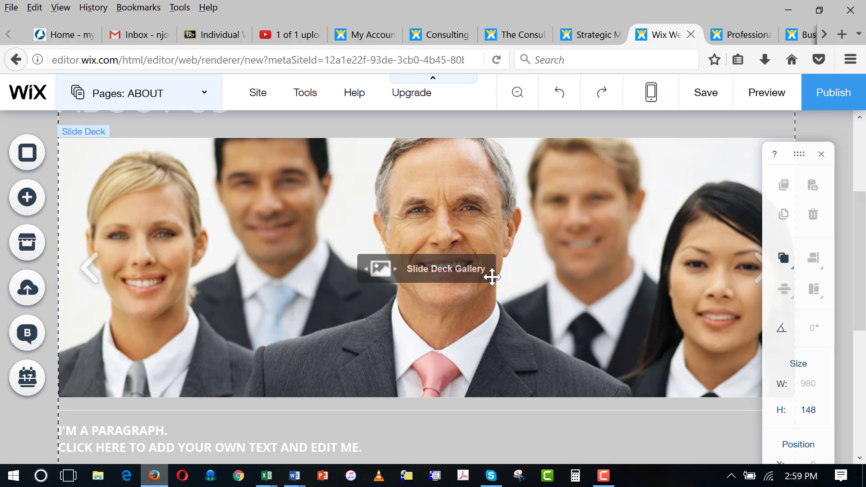
- Open the About gallery's image manager and browse the Bigstock Business photos
{"action": "left_click", "coordinate": [540, 288]}
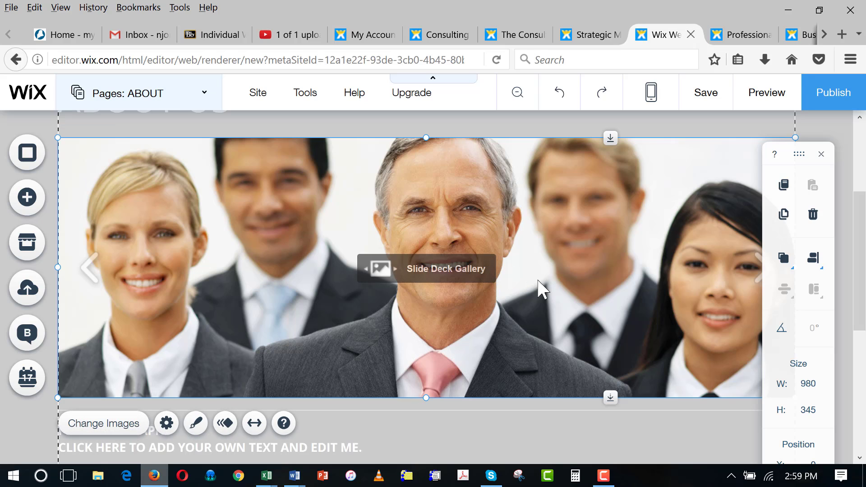
{"action": "left_click", "coordinate": [113, 427]}
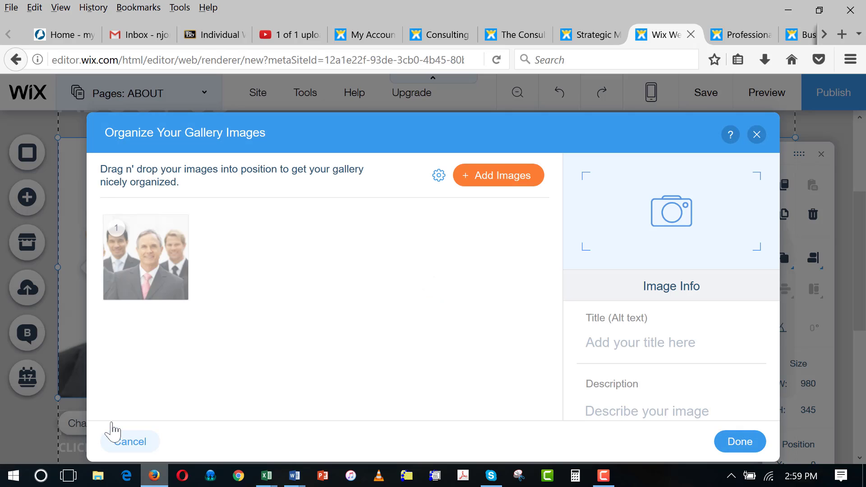
{"action": "left_click", "coordinate": [500, 183]}
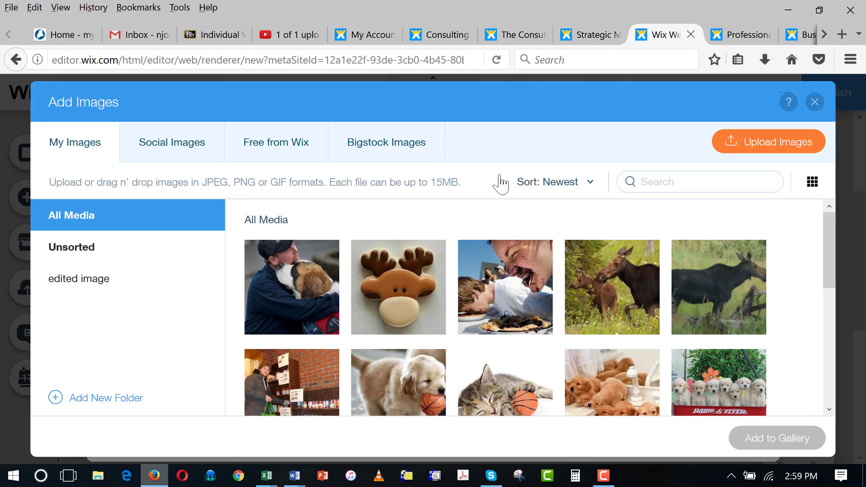
{"action": "left_click", "coordinate": [382, 143]}
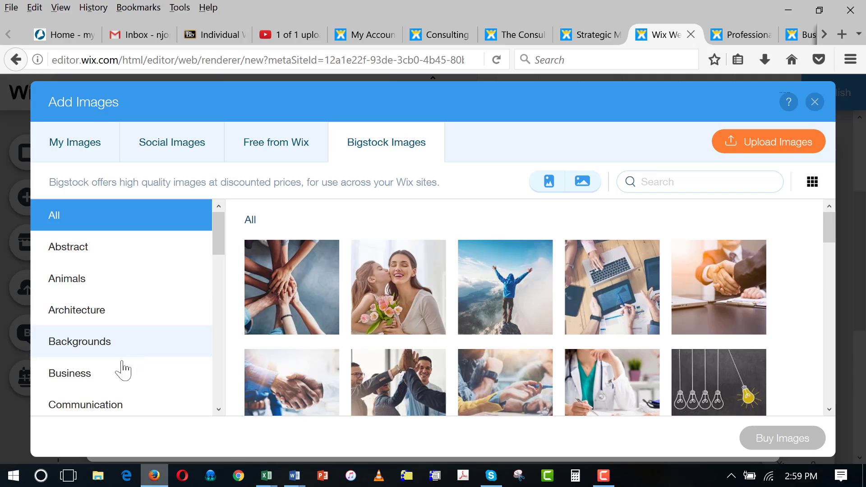
{"action": "left_click", "coordinate": [79, 380]}
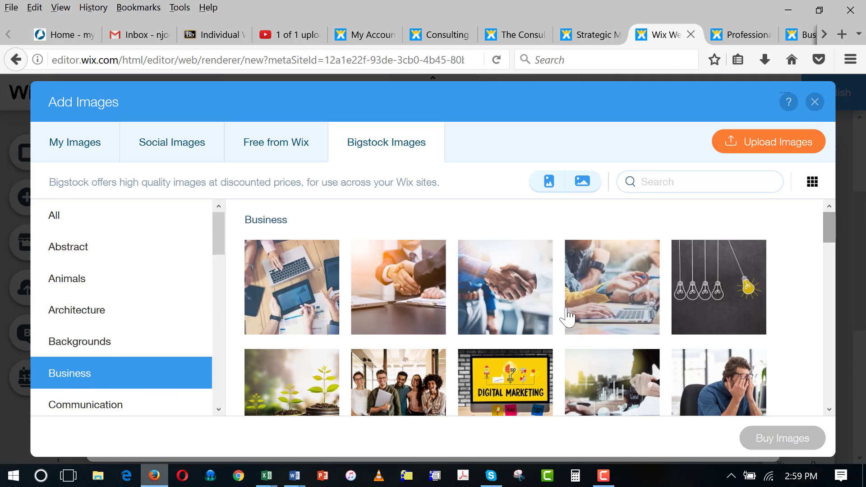
{"action": "left_click", "coordinate": [514, 284]}
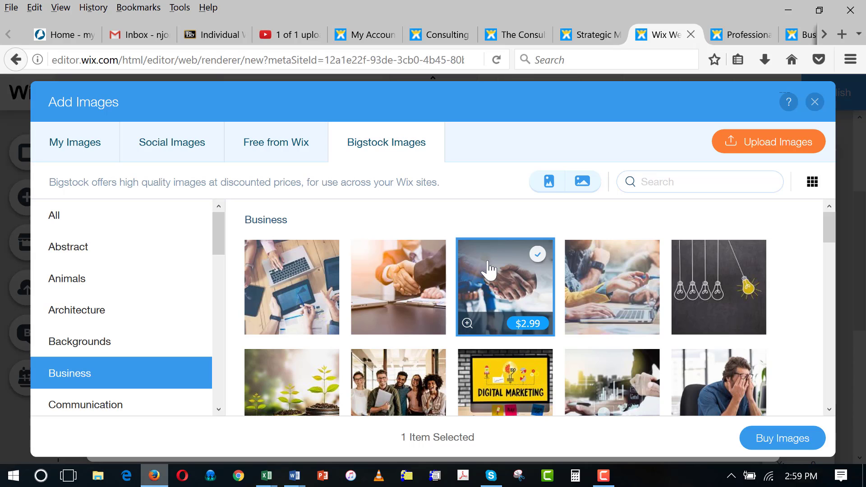
- Add the free Tablet photo from Free from Wix > Business to the gallery
{"action": "left_click", "coordinate": [272, 144]}
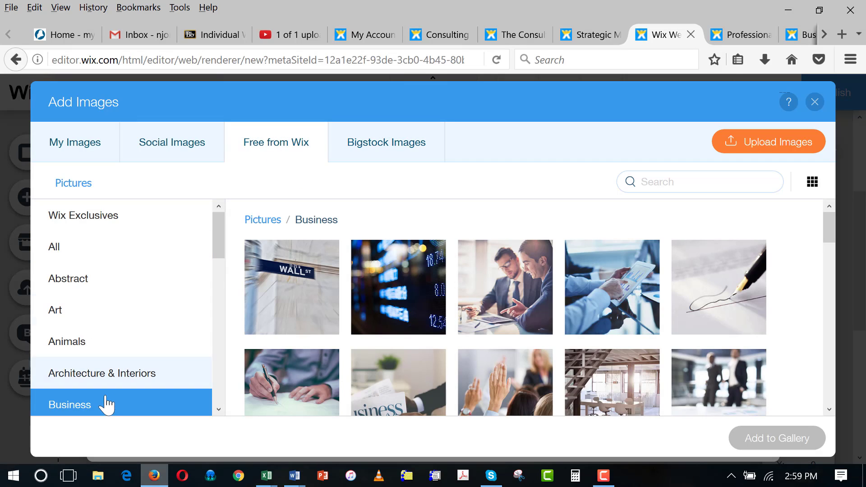
{"action": "scroll", "coordinate": [127, 397], "scroll_direction": "down", "scroll_amount": 5}
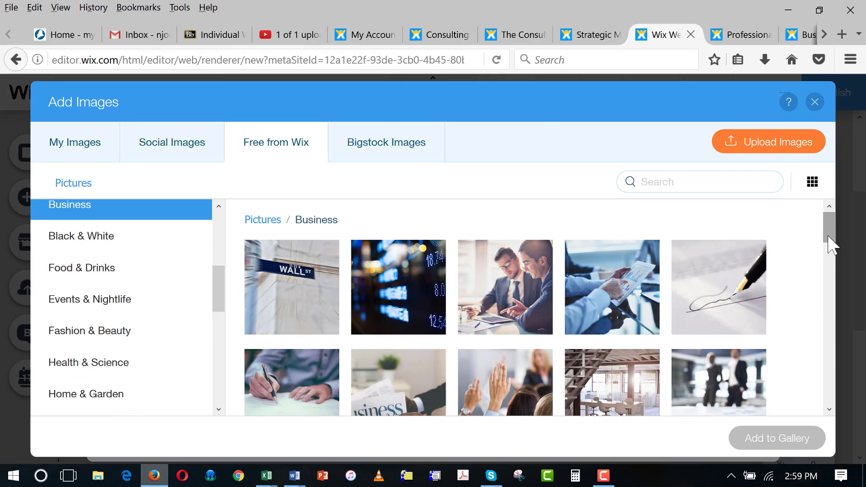
{"action": "scroll", "coordinate": [832, 243], "scroll_direction": "down", "scroll_amount": 1}
{"action": "left_click_drag", "start_coordinate": [831, 243], "coordinate": [836, 275]}
{"action": "left_click_drag", "start_coordinate": [835, 272], "coordinate": [837, 282]}
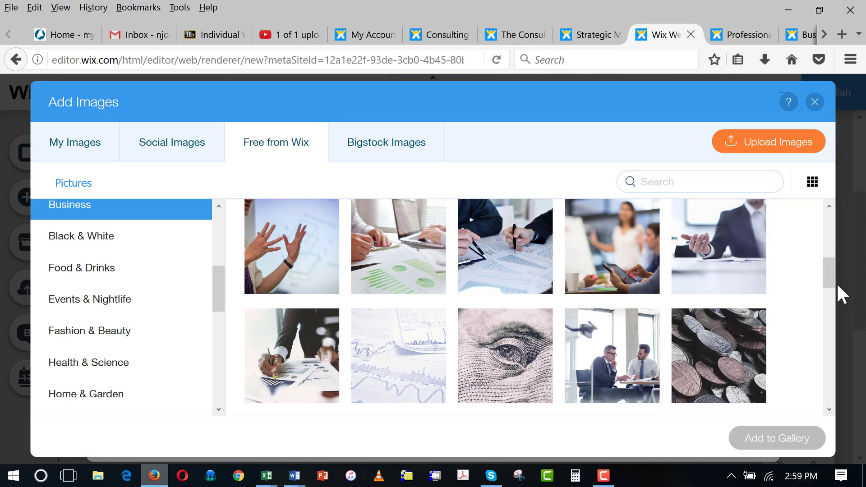
{"action": "left_click_drag", "start_coordinate": [832, 273], "coordinate": [830, 376]}
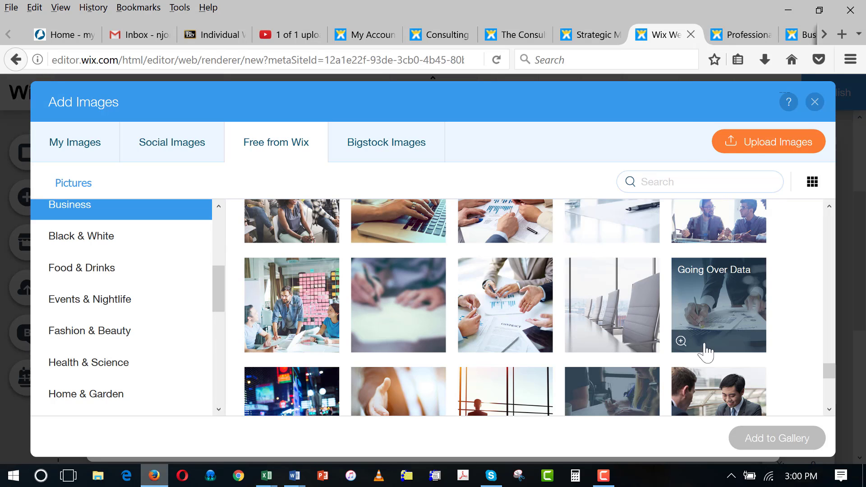
{"action": "left_click_drag", "start_coordinate": [829, 374], "coordinate": [836, 394]}
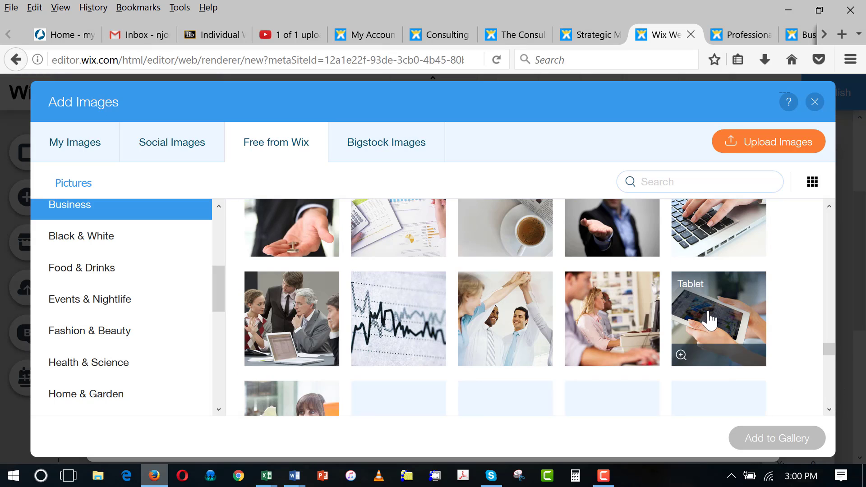
{"action": "left_click", "coordinate": [711, 320]}
{"action": "left_click", "coordinate": [748, 438]}
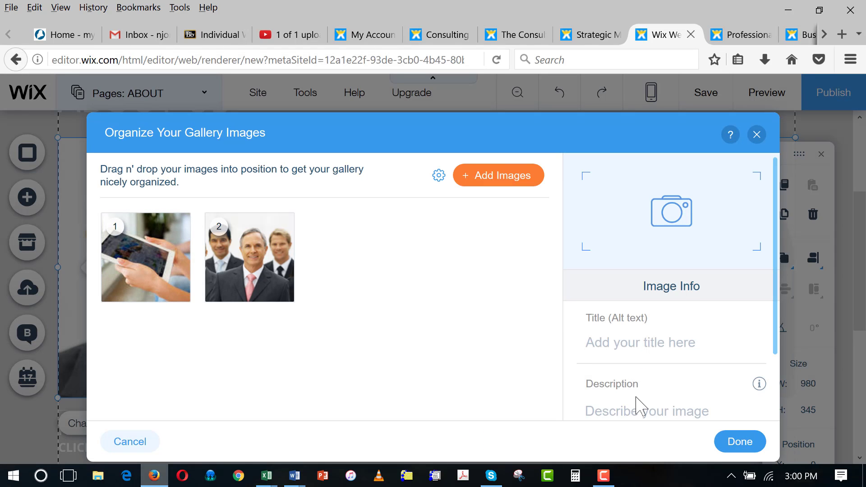
- Add the free Stock Market photo to the About gallery as image 1, ahead of the tablet photo
{"action": "left_click", "coordinate": [487, 182]}
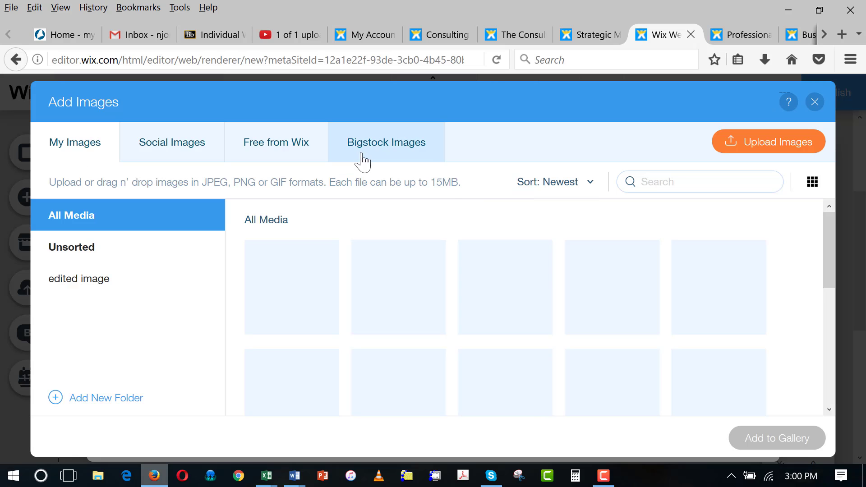
{"action": "left_click", "coordinate": [272, 150]}
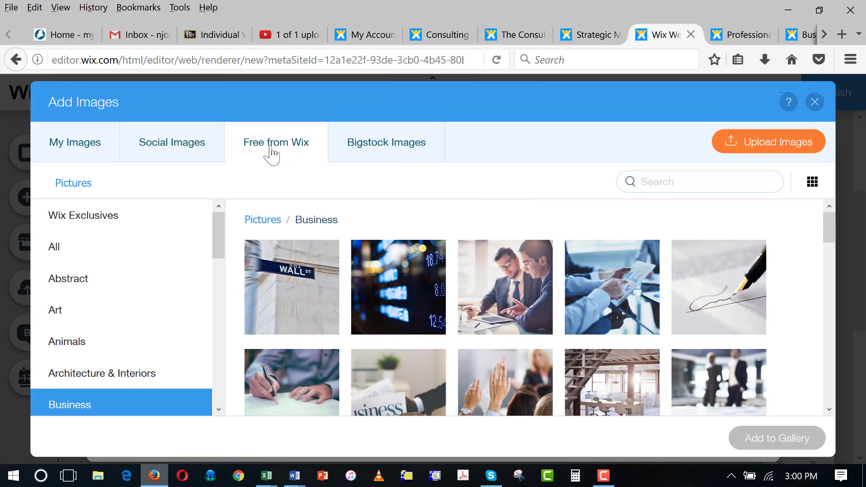
{"action": "left_click", "coordinate": [399, 308]}
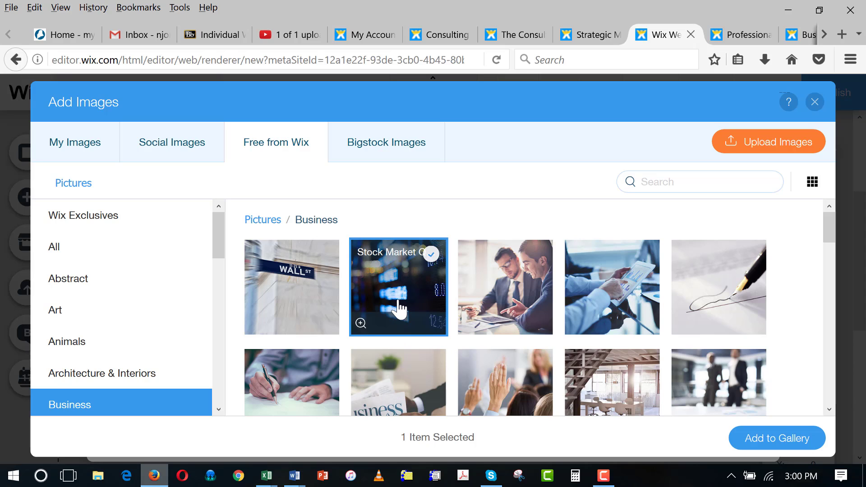
{"action": "left_click", "coordinate": [767, 436]}
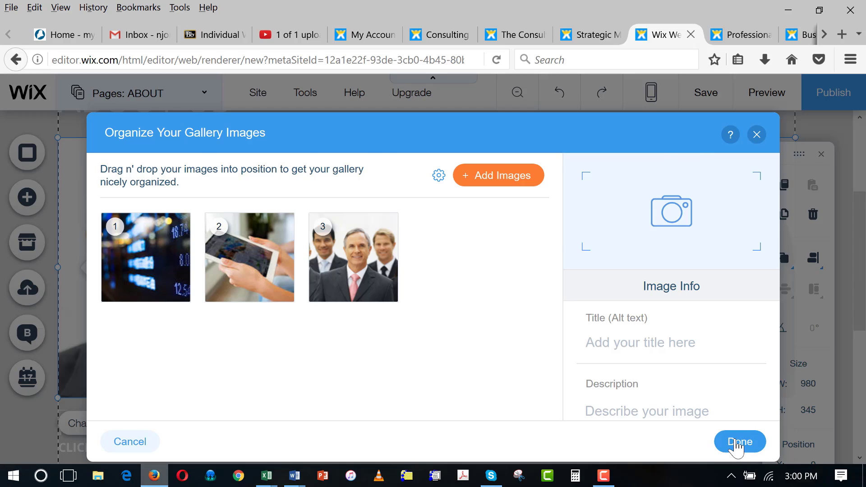
{"action": "left_click", "coordinate": [738, 442]}
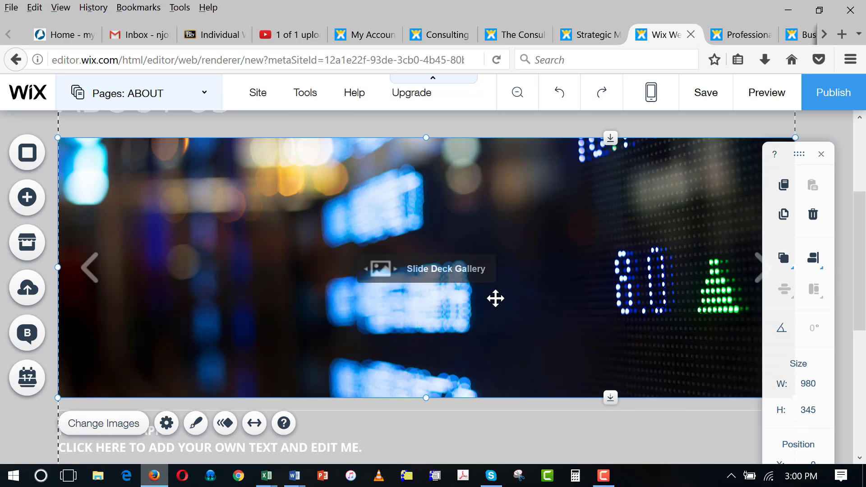
{"action": "left_click", "coordinate": [603, 476]}
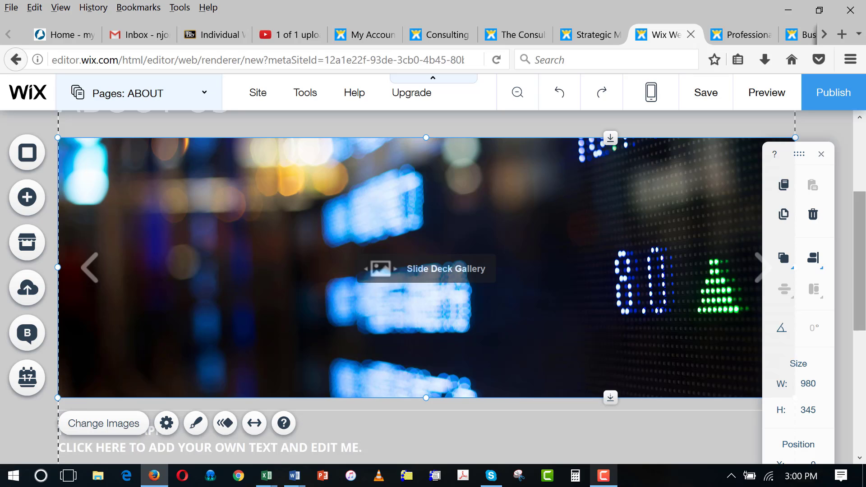
{"action": "left_click_drag", "start_coordinate": [863, 230], "coordinate": [864, 310]}
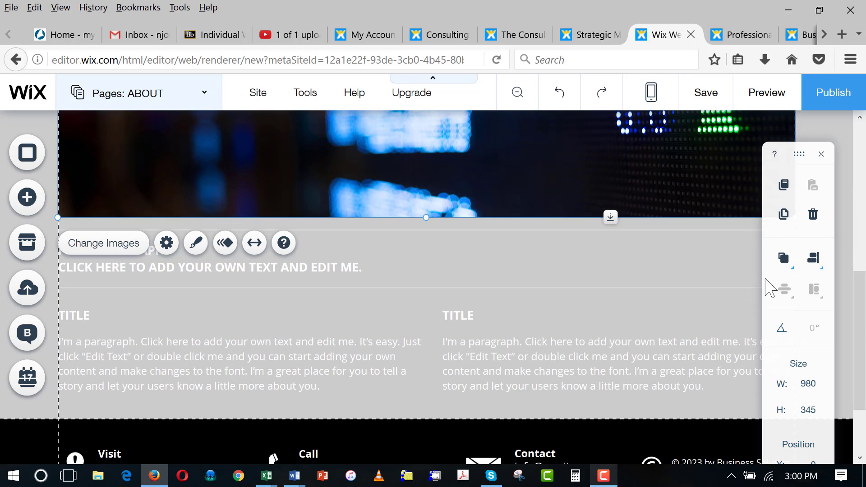
{"action": "left_click", "coordinate": [343, 270]}
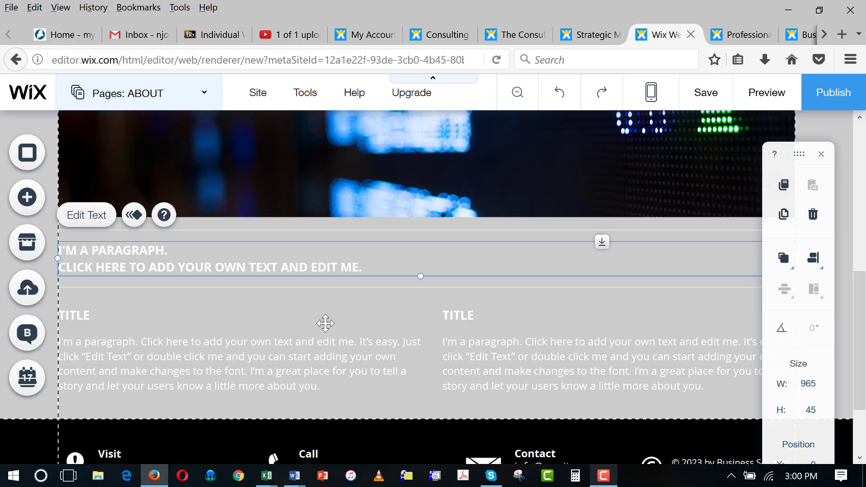
{"action": "left_click", "coordinate": [325, 361]}
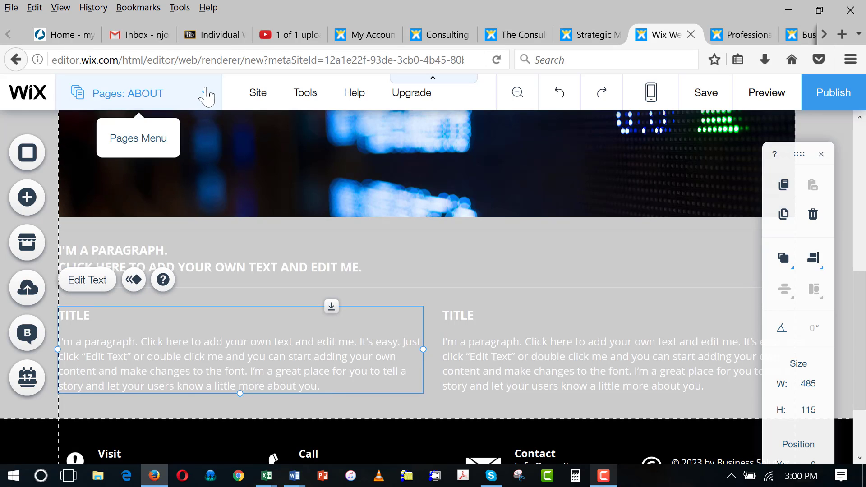
- Switch the editor to the SOLUTIONS page
{"action": "left_click", "coordinate": [207, 97]}
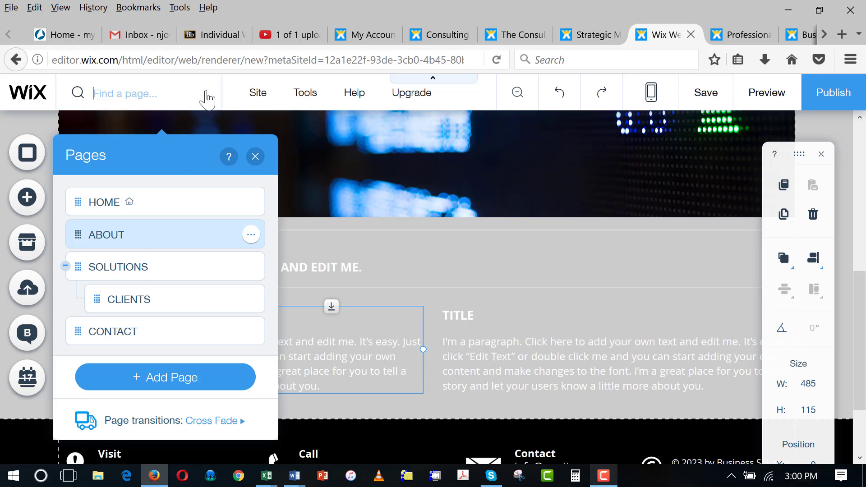
{"action": "left_click", "coordinate": [143, 276]}
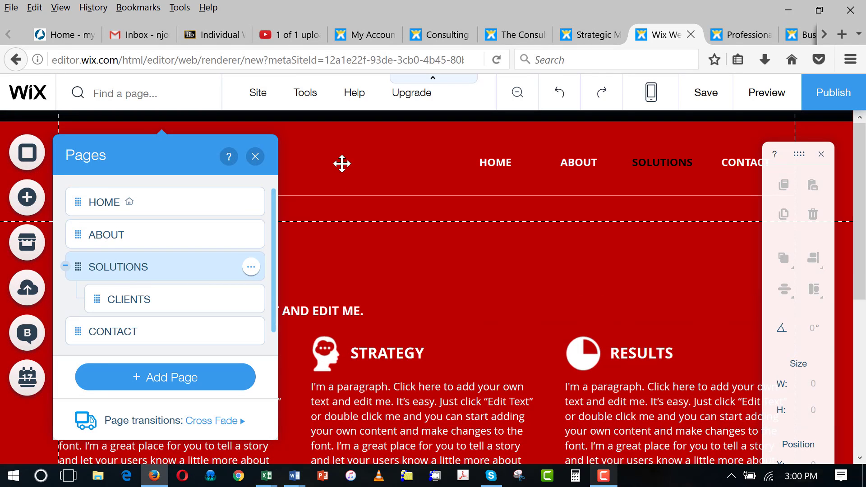
{"action": "left_click", "coordinate": [353, 178]}
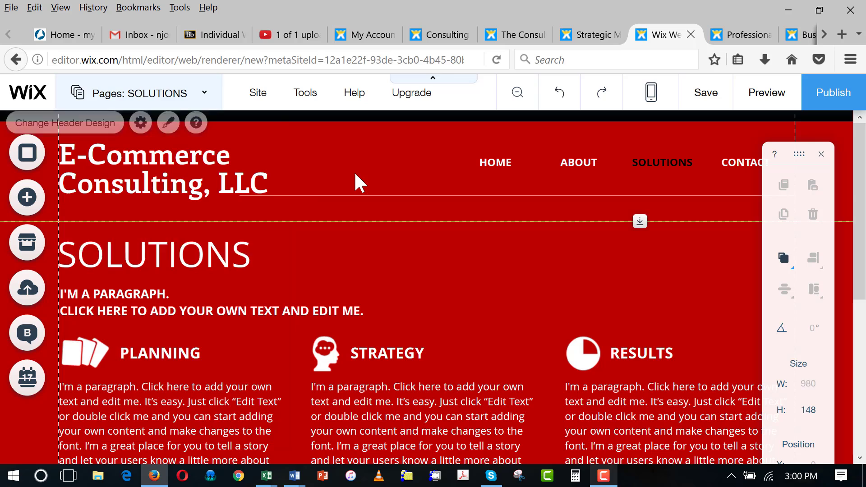
- Change the Solutions page background from red to grey #999999
{"action": "left_click", "coordinate": [27, 156]}
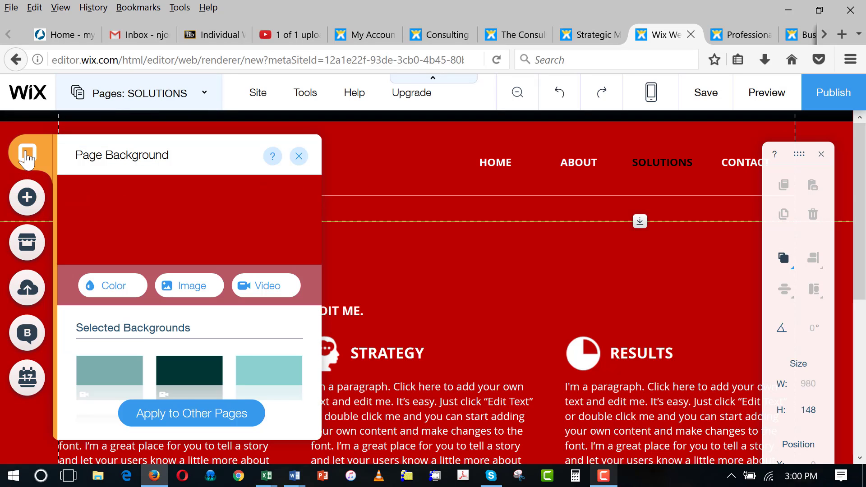
{"action": "left_click", "coordinate": [112, 286]}
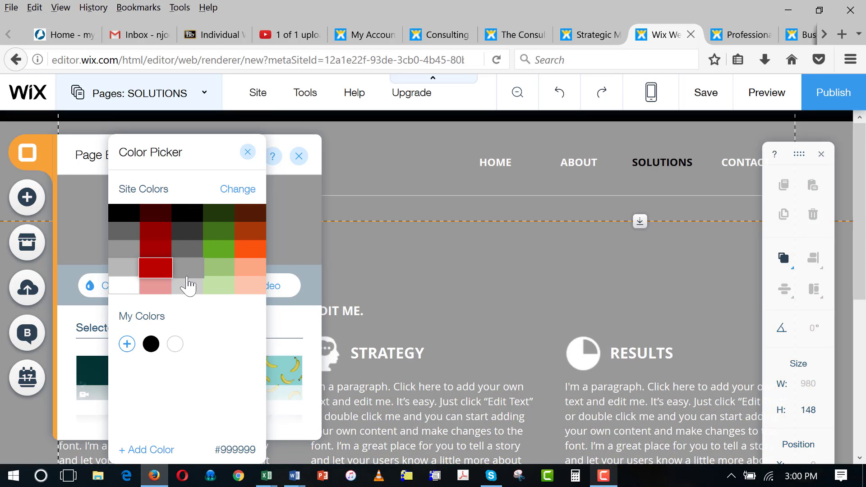
{"action": "left_click", "coordinate": [187, 268]}
{"action": "left_click", "coordinate": [416, 135]}
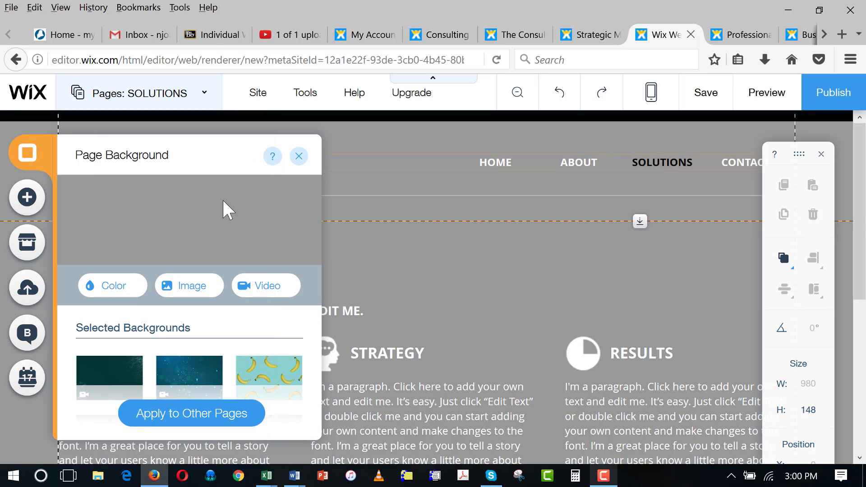
{"action": "left_click", "coordinate": [298, 156]}
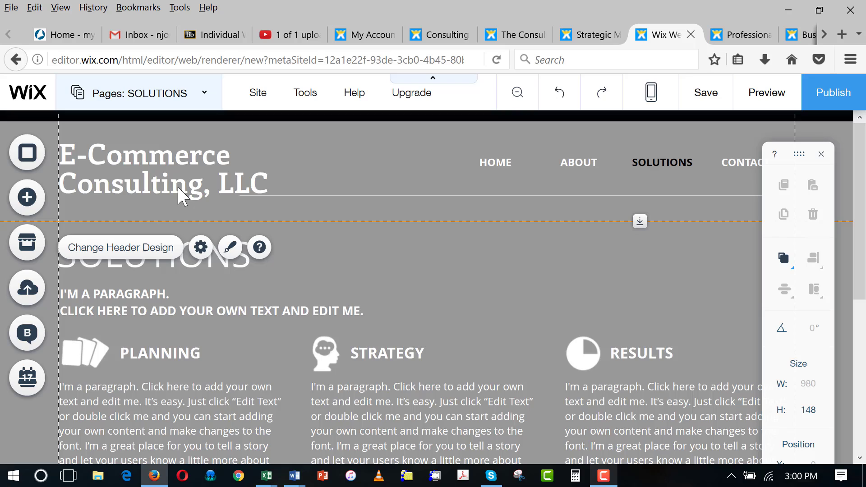
- Open the Choose Images media library from the Add Image options via My Image Uploads
{"action": "left_click", "coordinate": [26, 199]}
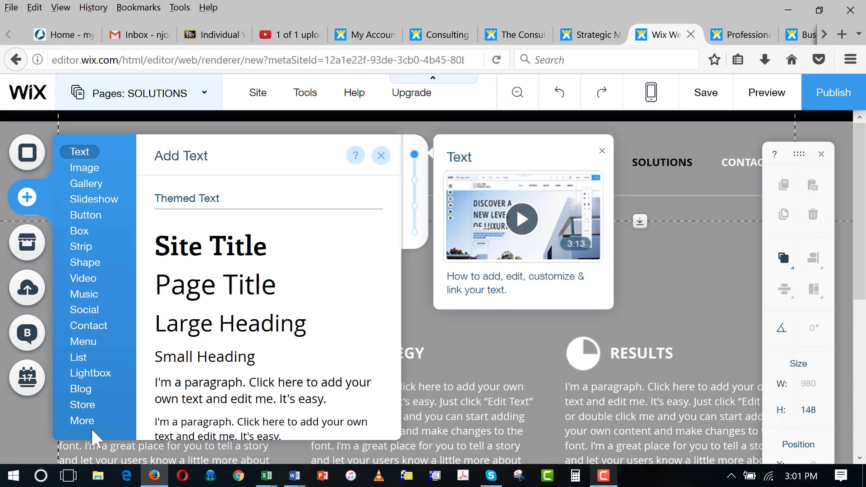
{"action": "left_click", "coordinate": [93, 168]}
{"action": "mouse_move", "coordinate": [93, 170]}
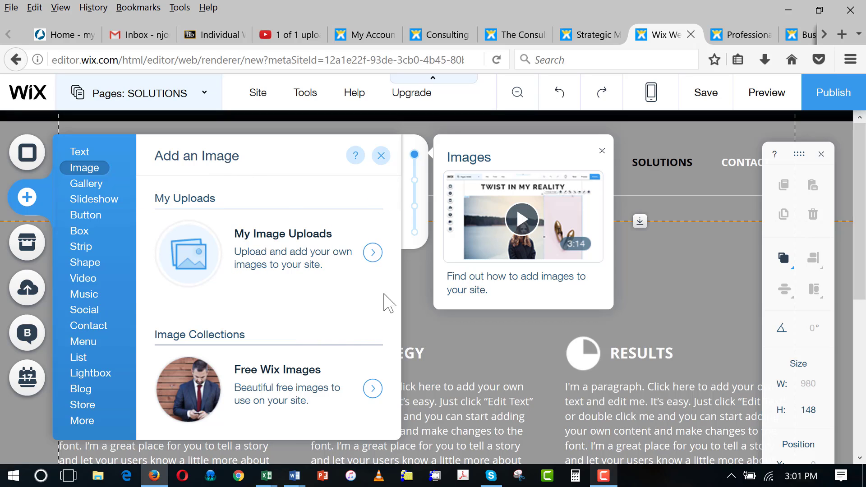
{"action": "mouse_move", "coordinate": [397, 189]}
{"action": "left_mouse_down"}
{"action": "mouse_move", "coordinate": [414, 341]}
{"action": "mouse_move", "coordinate": [406, 396]}
{"action": "mouse_move", "coordinate": [402, 193]}
{"action": "left_mouse_up"}
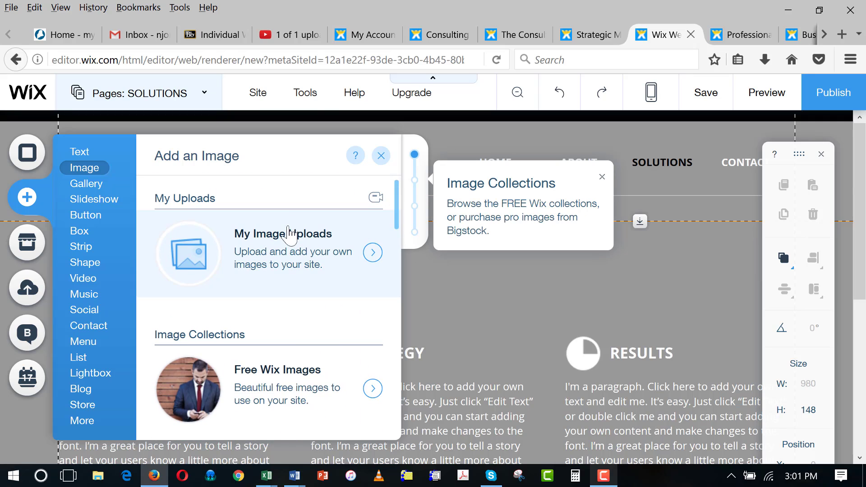
{"action": "left_click", "coordinate": [292, 242]}
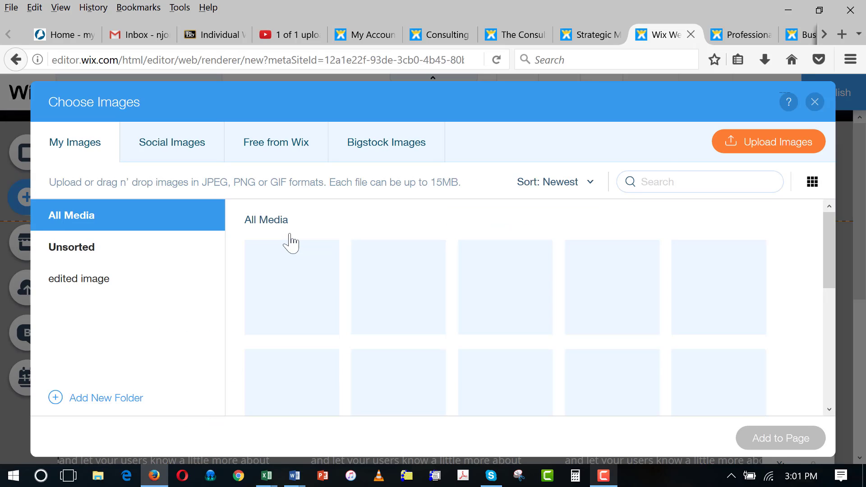
- Upload the stadium-seats photo from MBS Corps > Pictures > Hike for the Homeless_April_2017
{"action": "left_click", "coordinate": [781, 142]}
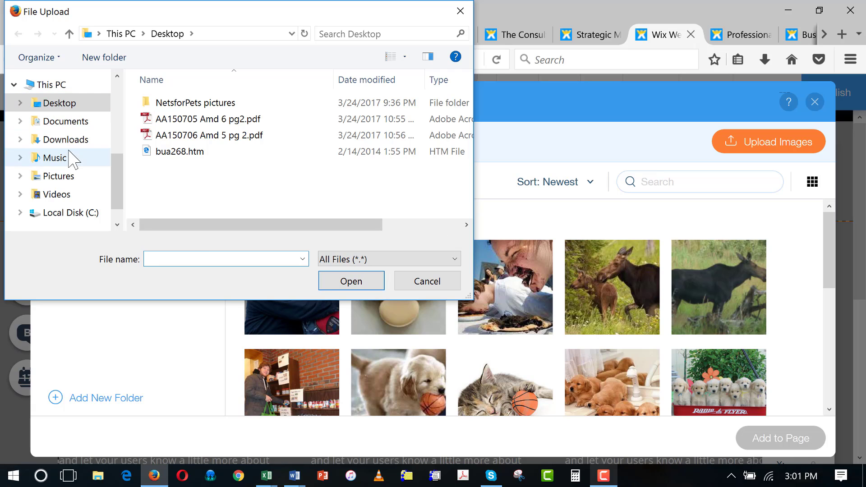
{"action": "left_click", "coordinate": [70, 178]}
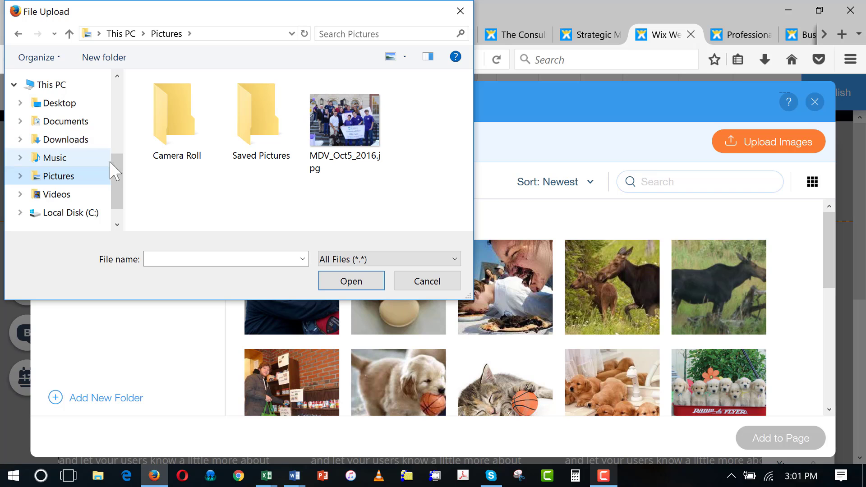
{"action": "left_click", "coordinate": [68, 124]}
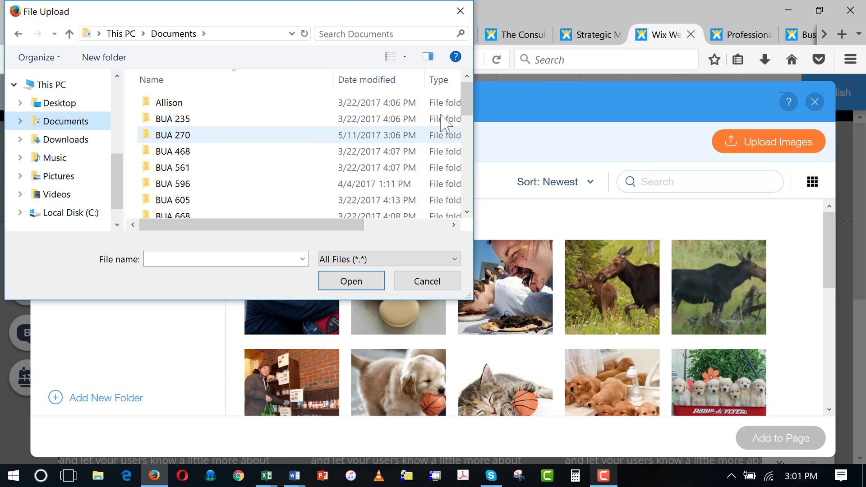
{"action": "left_click_drag", "start_coordinate": [469, 96], "coordinate": [469, 145]}
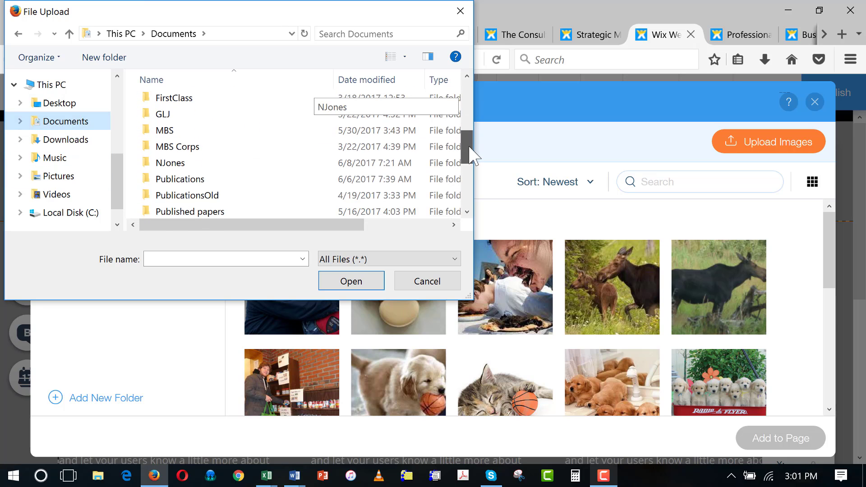
{"action": "double_click", "coordinate": [210, 146]}
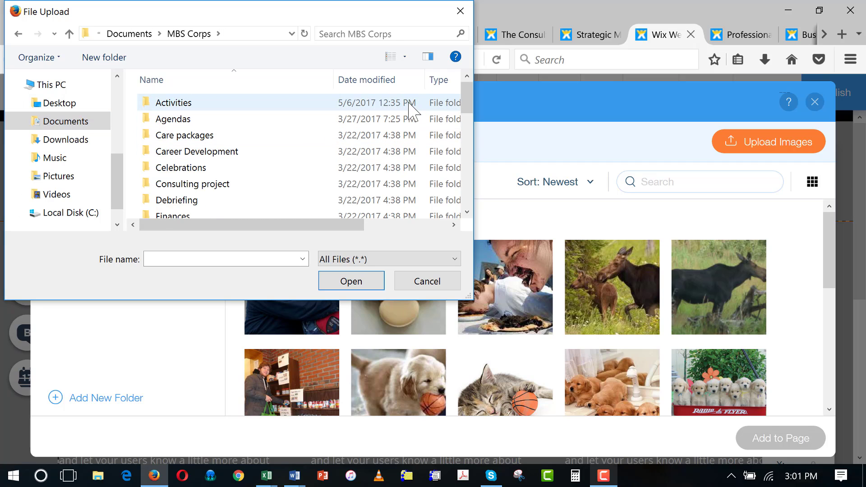
{"action": "left_click_drag", "start_coordinate": [470, 90], "coordinate": [469, 131]}
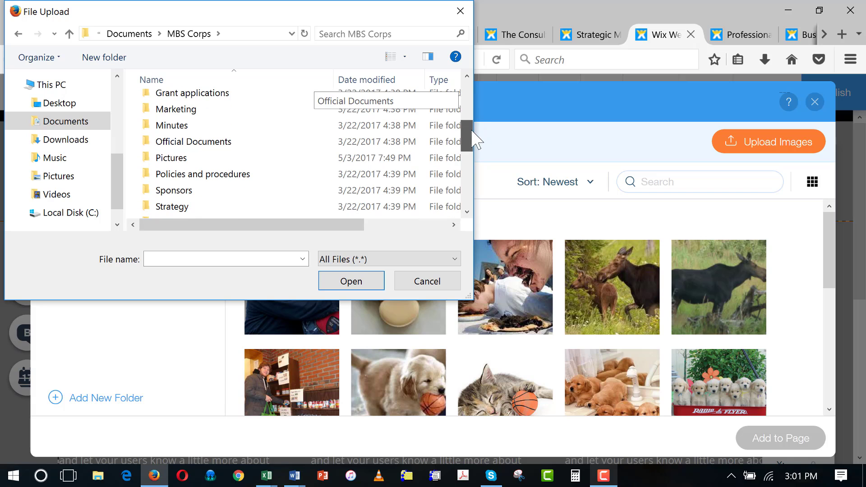
{"action": "double_click", "coordinate": [210, 158]}
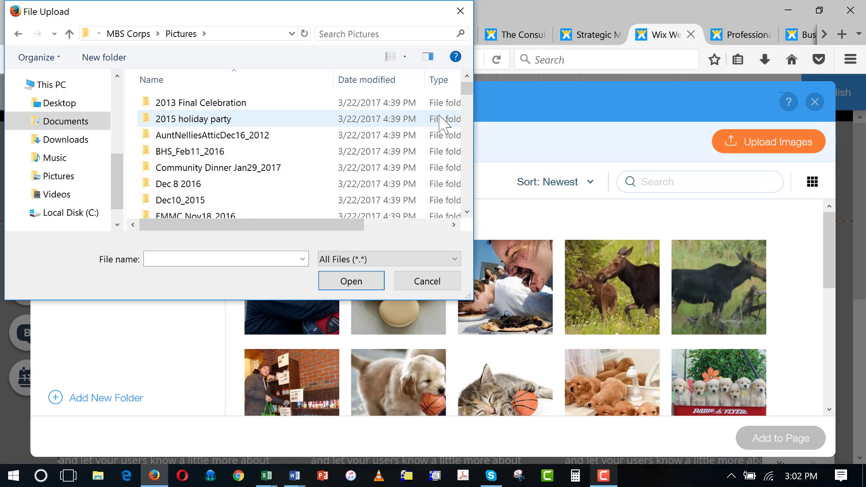
{"action": "left_click_drag", "start_coordinate": [467, 89], "coordinate": [467, 108]}
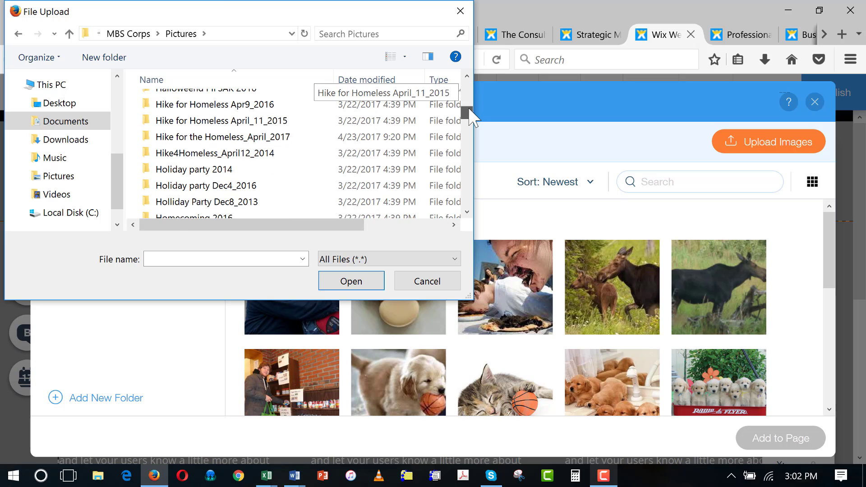
{"action": "double_click", "coordinate": [277, 138]}
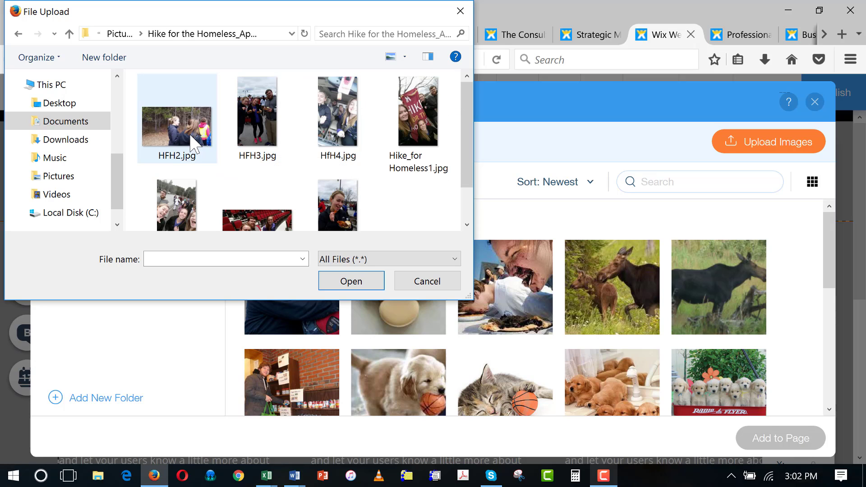
{"action": "left_click", "coordinate": [253, 188]}
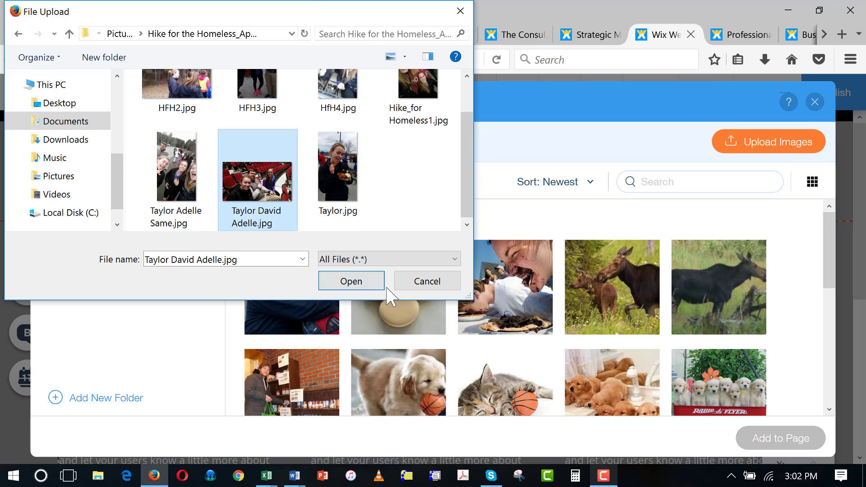
{"action": "left_click", "coordinate": [354, 279]}
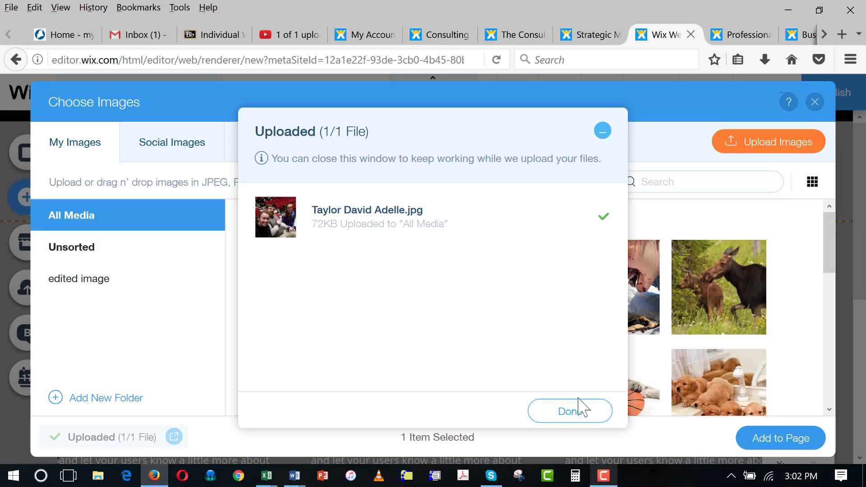
- Add the stadium photo to the page, shrink it to about 223 × 128 beside the SOLUTIONS heading
{"action": "left_click", "coordinate": [581, 412]}
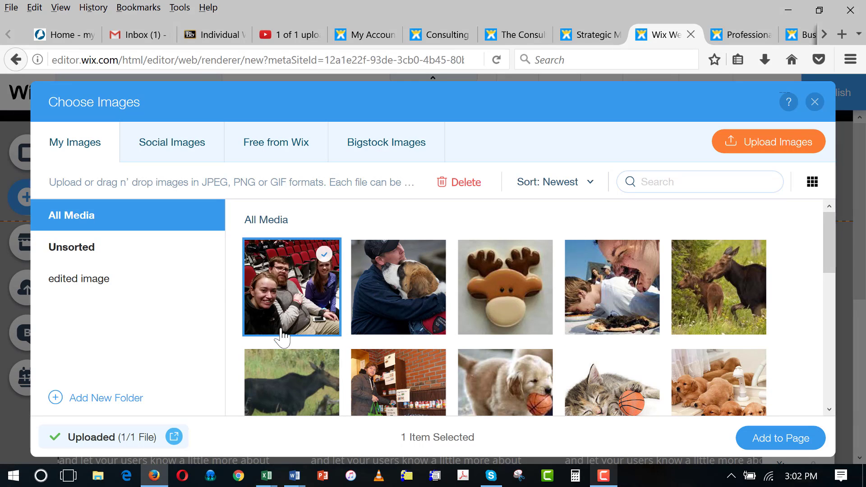
{"action": "left_click", "coordinate": [794, 443]}
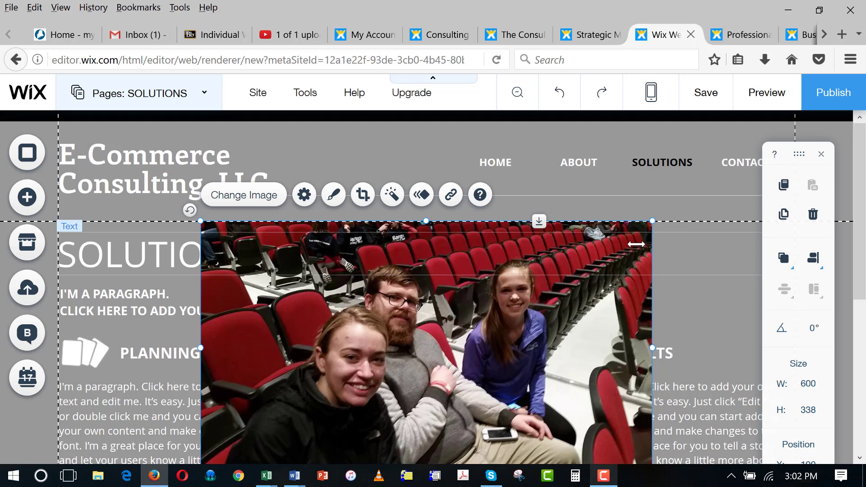
{"action": "scroll", "coordinate": [646, 282], "scroll_direction": "down", "scroll_amount": 3}
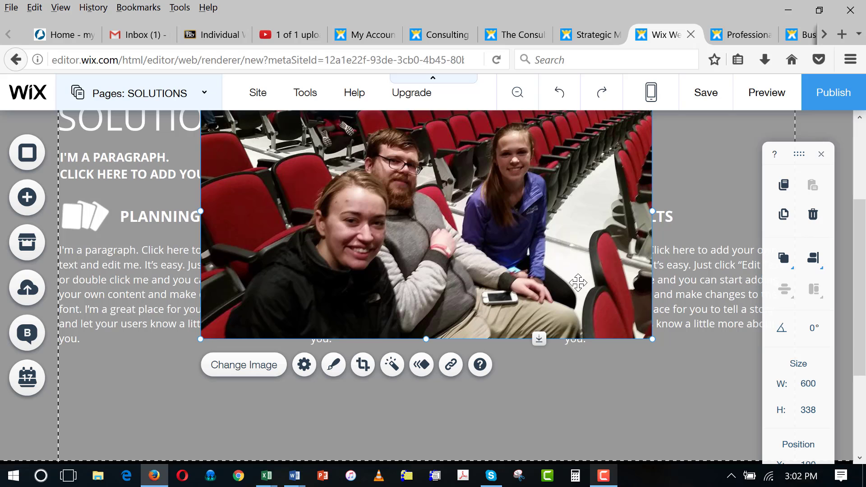
{"action": "left_click_drag", "start_coordinate": [649, 339], "coordinate": [474, 238]}
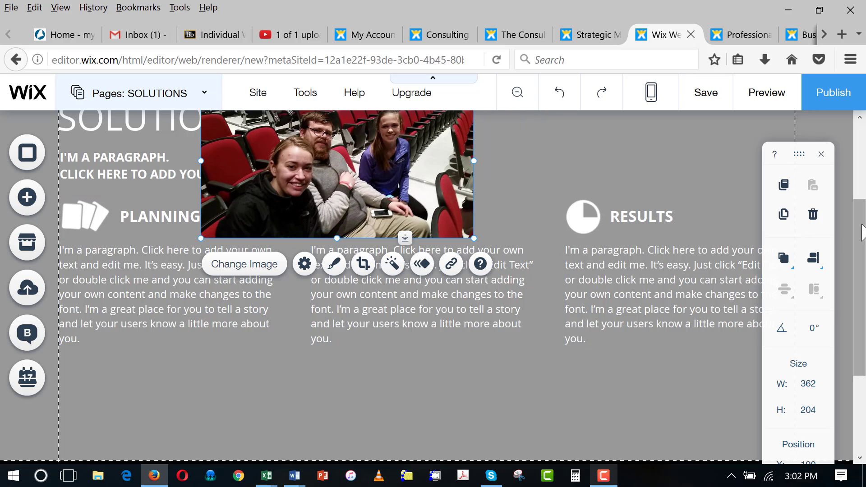
{"action": "left_click_drag", "start_coordinate": [862, 232], "coordinate": [862, 175]}
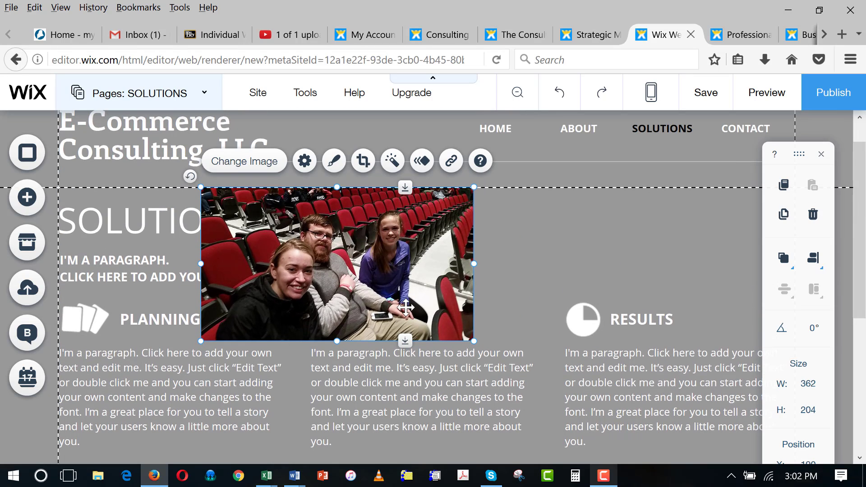
{"action": "left_click_drag", "start_coordinate": [474, 341], "coordinate": [424, 312]}
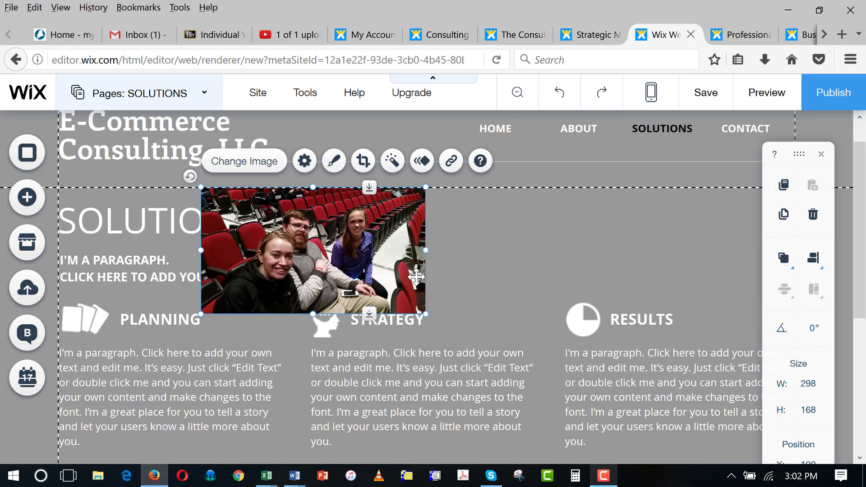
{"action": "left_click_drag", "start_coordinate": [417, 280], "coordinate": [569, 265]}
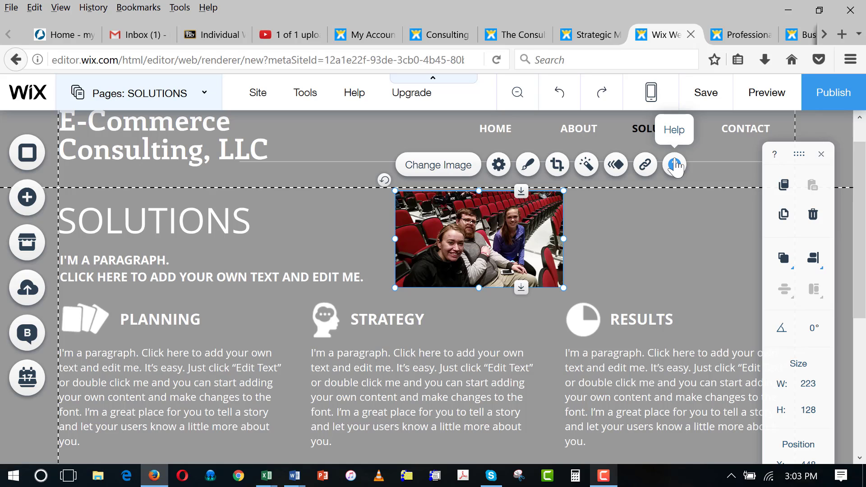
{"action": "left_click", "coordinate": [499, 165]}
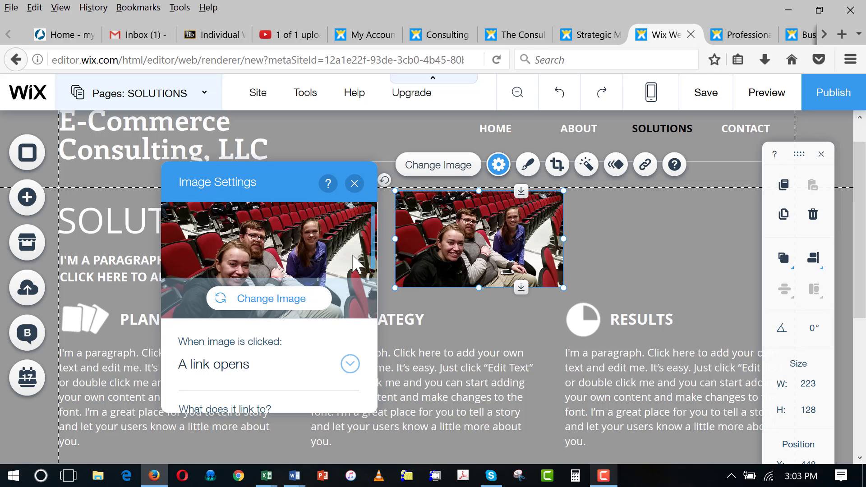
{"action": "left_click", "coordinate": [579, 271]}
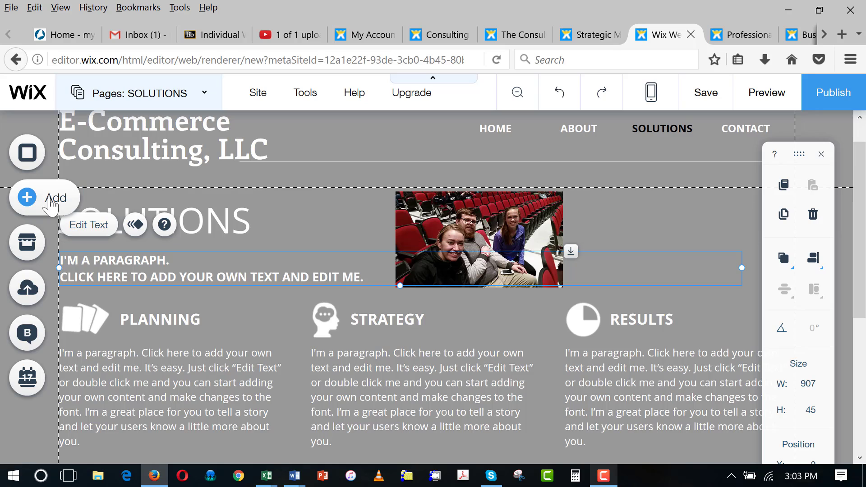
- Replace the placeholder text with 'ECC provides one-stop shipping solutions to your web design needs.'
{"action": "left_click", "coordinate": [138, 209]}
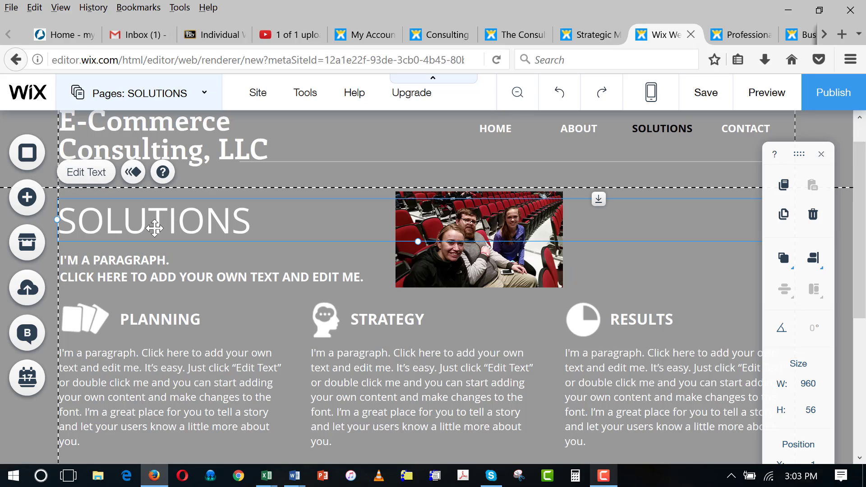
{"action": "left_click", "coordinate": [139, 265]}
{"action": "left_click", "coordinate": [82, 228]}
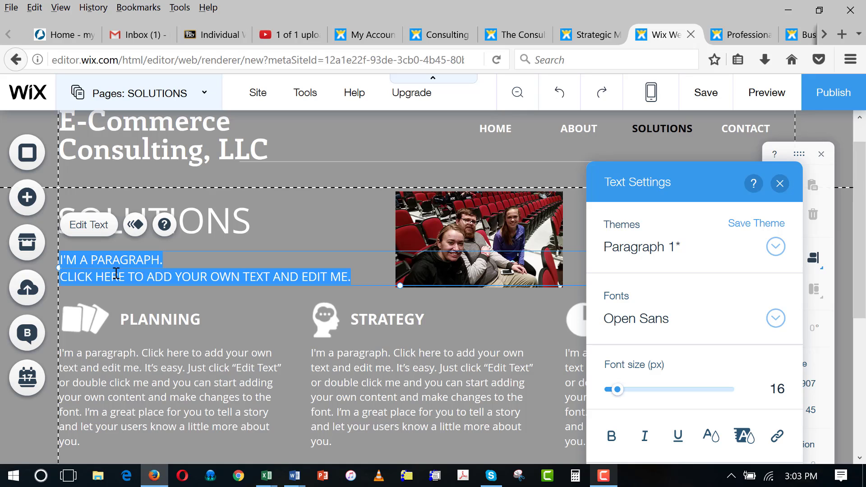
{"action": "type", "text": "ECC provides one-stop ship"}
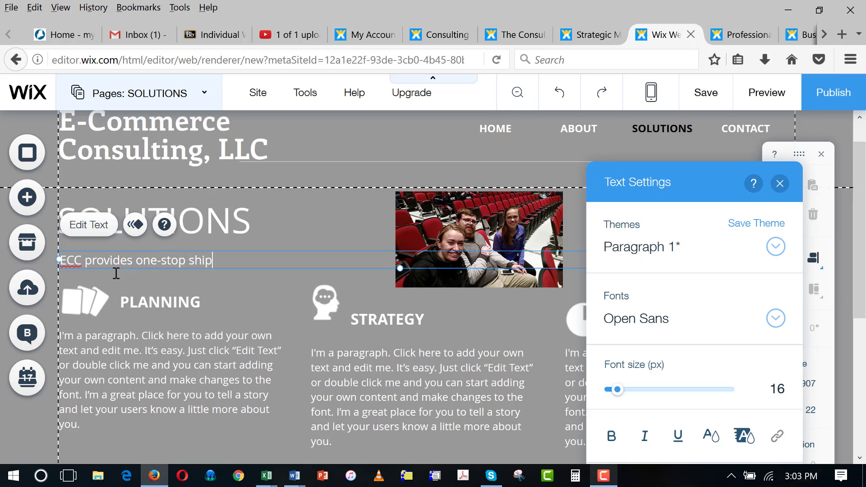
{"action": "type", "text": "ping solutions"}
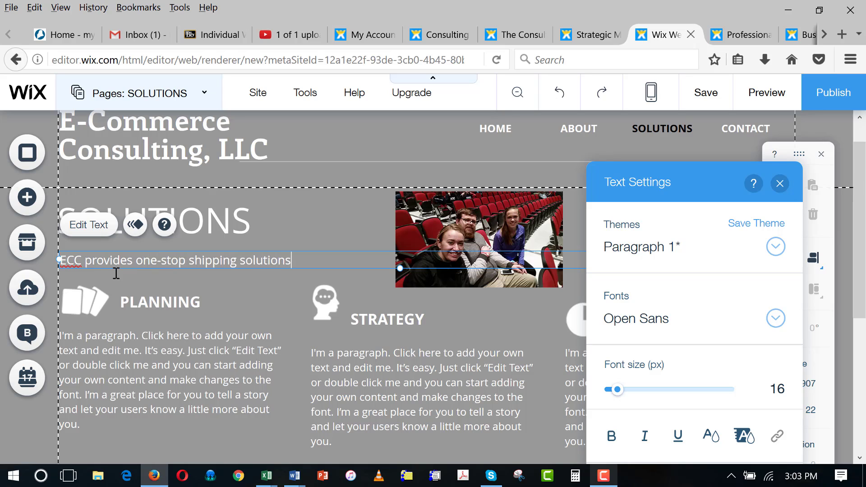
{"action": "type", "text": " to your web"}
{"action": "key", "text": "Return"}
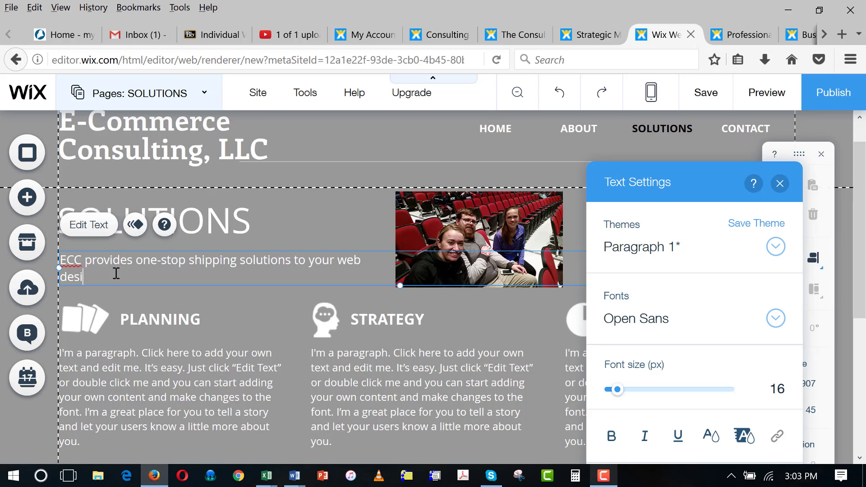
{"action": "type", "text": "design needs."}
- Narrow and indent the ECC paragraph box, and remove the extra line break after 'web'
{"action": "left_click_drag", "start_coordinate": [59, 268], "coordinate": [153, 268]}
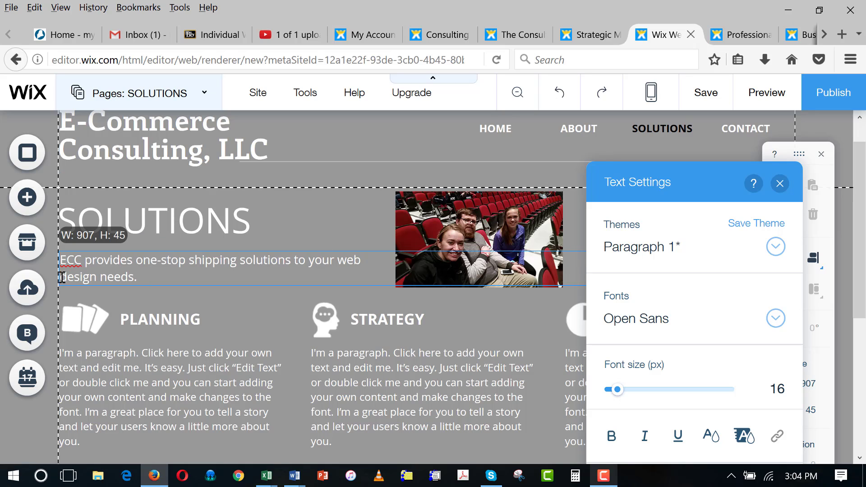
{"action": "mouse_move", "coordinate": [62, 277]}
{"action": "left_mouse_down"}
{"action": "mouse_move", "coordinate": [161, 284]}
{"action": "mouse_move", "coordinate": [59, 280]}
{"action": "left_mouse_up"}
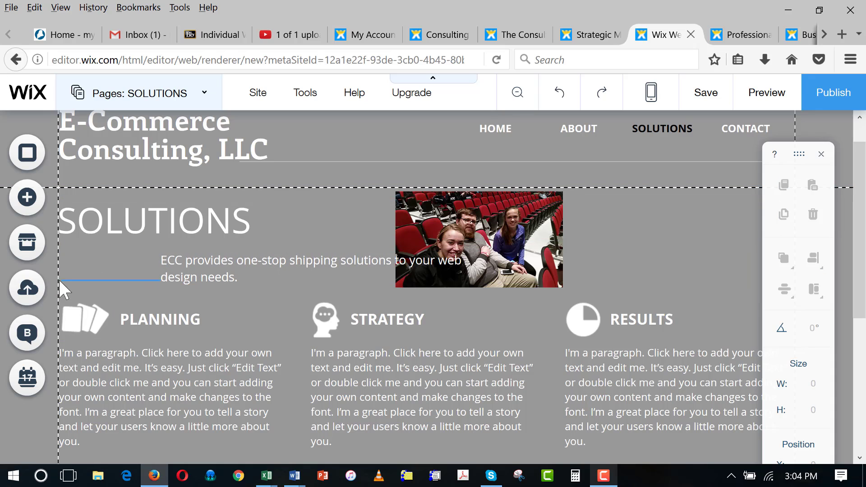
{"action": "left_click", "coordinate": [242, 280]}
{"action": "left_click_drag", "start_coordinate": [254, 284], "coordinate": [222, 275]}
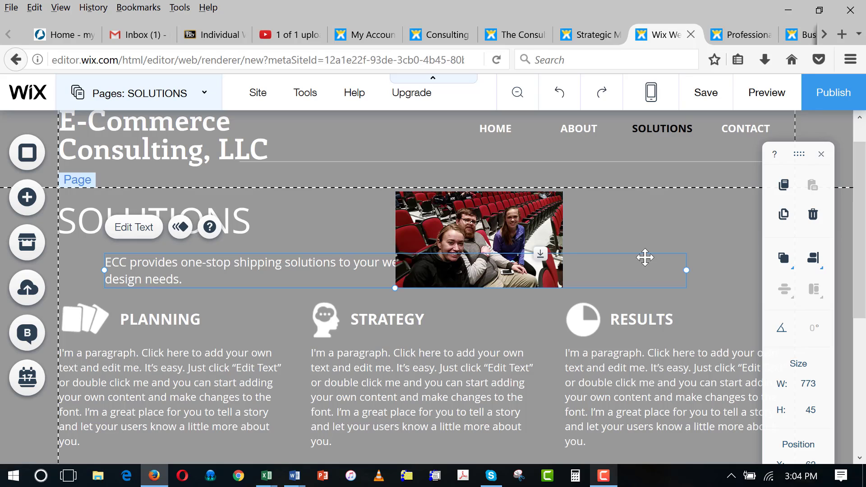
{"action": "left_click_drag", "start_coordinate": [686, 270], "coordinate": [369, 267]}
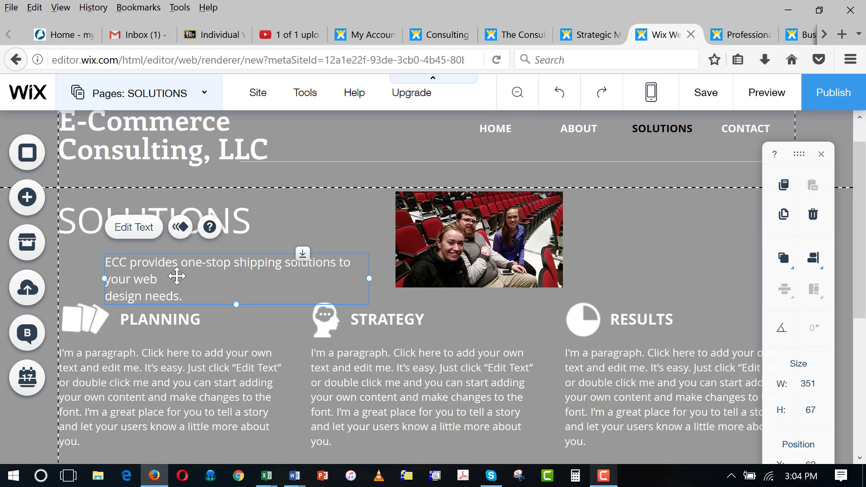
{"action": "left_click", "coordinate": [134, 228]}
{"action": "left_click", "coordinate": [167, 277]}
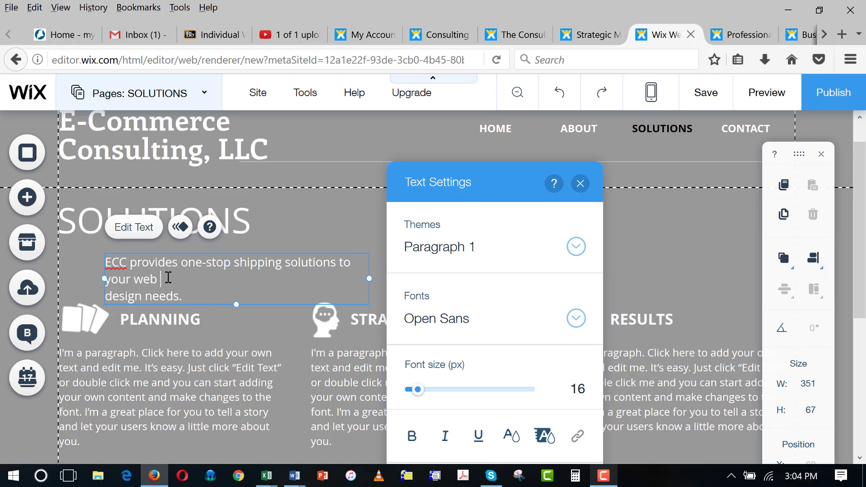
{"action": "key", "text": "Delete"}
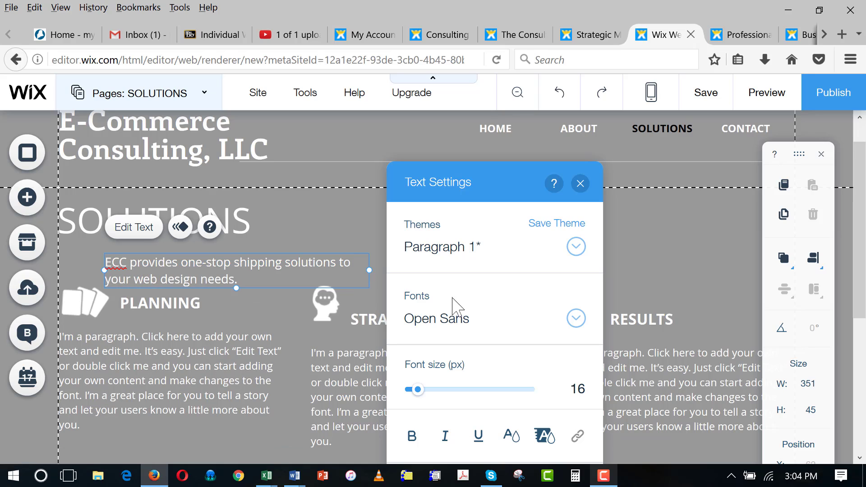
{"action": "left_click", "coordinate": [658, 266]}
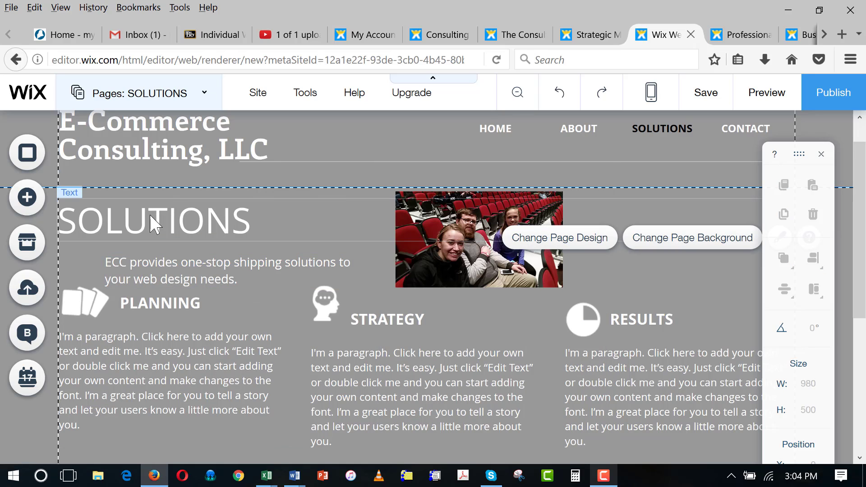
- Add a small paragraph preset right of the stadium photo, narrowed to 198 × 58 on three lines
{"action": "left_click", "coordinate": [28, 199]}
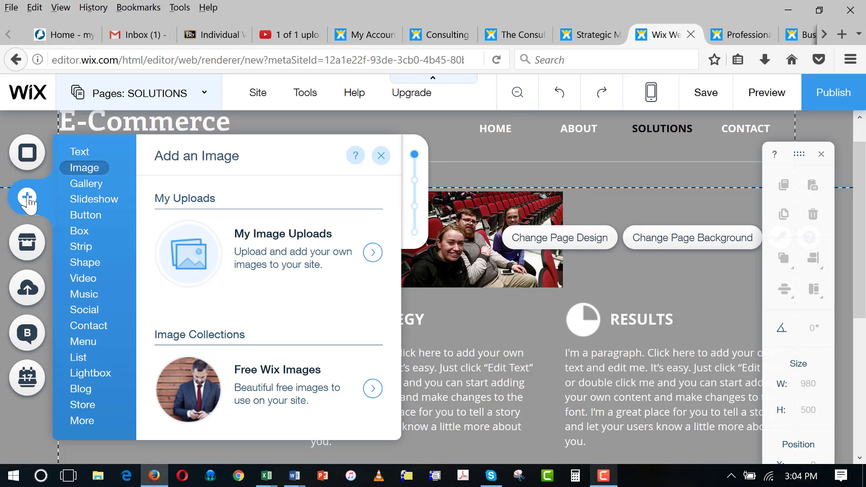
{"action": "left_click", "coordinate": [81, 153]}
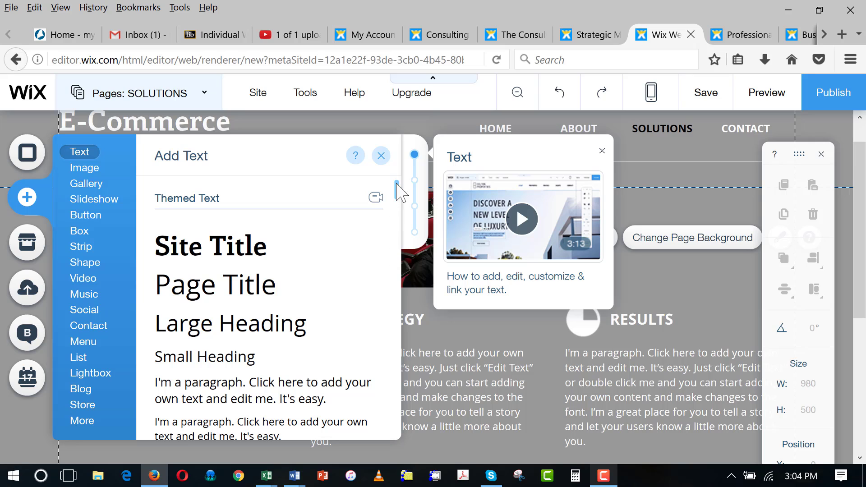
{"action": "left_click_drag", "start_coordinate": [398, 193], "coordinate": [396, 215]}
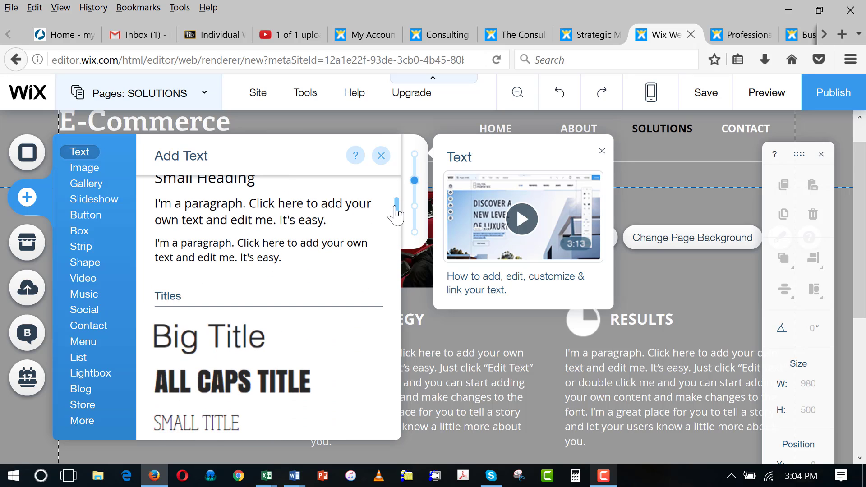
{"action": "left_click", "coordinate": [228, 249]}
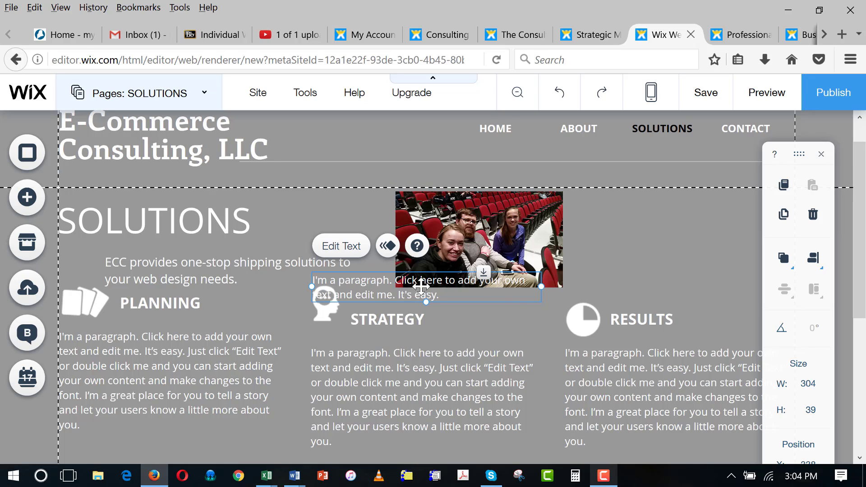
{"action": "left_click_drag", "start_coordinate": [362, 282], "coordinate": [516, 281]}
{"action": "left_click_drag", "start_coordinate": [706, 275], "coordinate": [662, 223]}
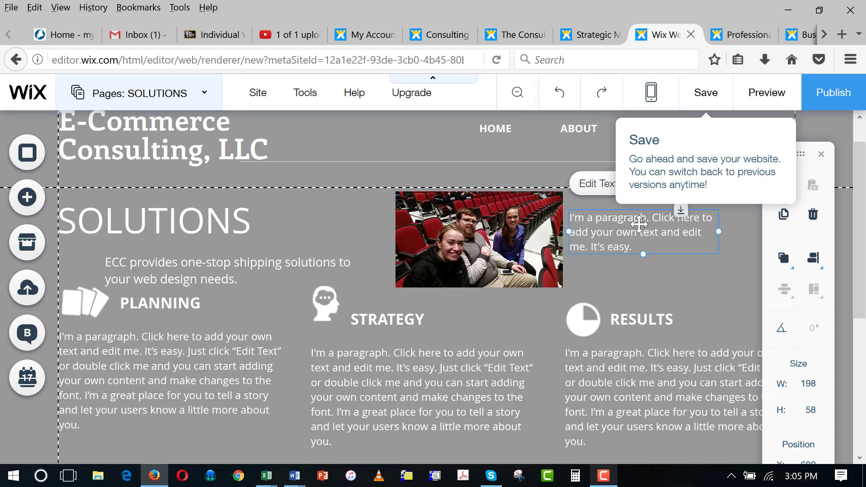
- Replace the placeholder with a 'Meet the team' caption naming the three members, fixing the typo
{"action": "left_click", "coordinate": [592, 185]}
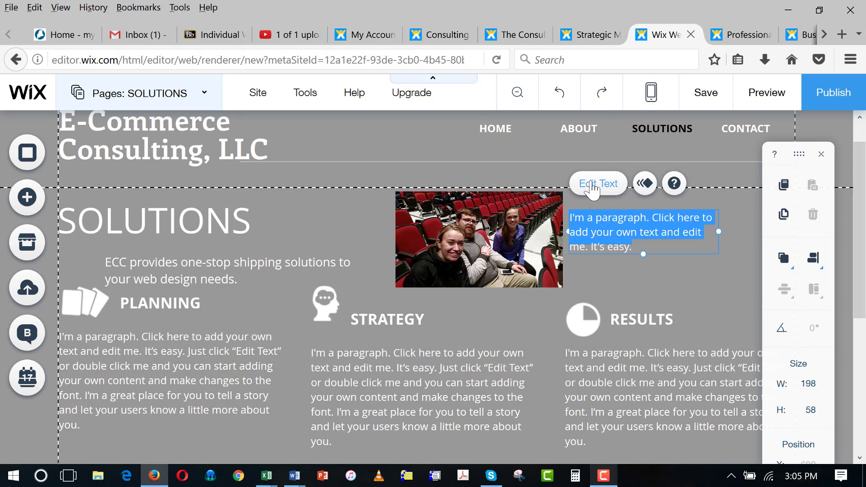
{"action": "type", "text": "Meet te team; T"}
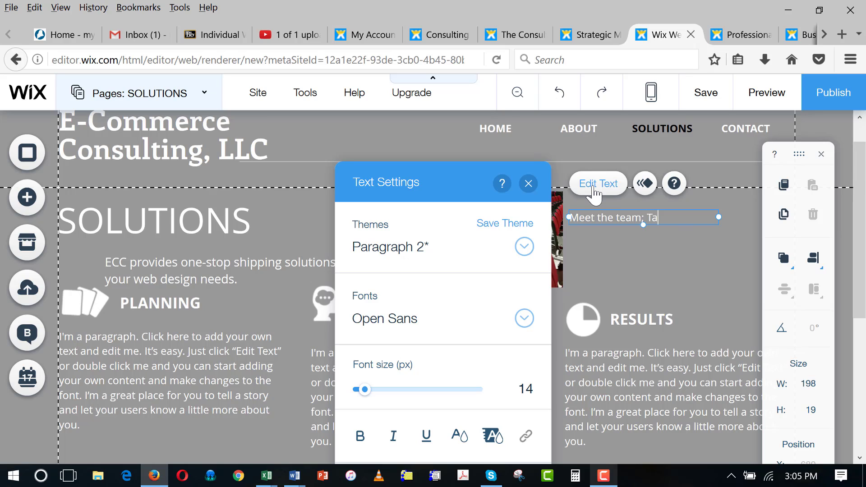
{"action": "type", "text": "and Adelle!"}
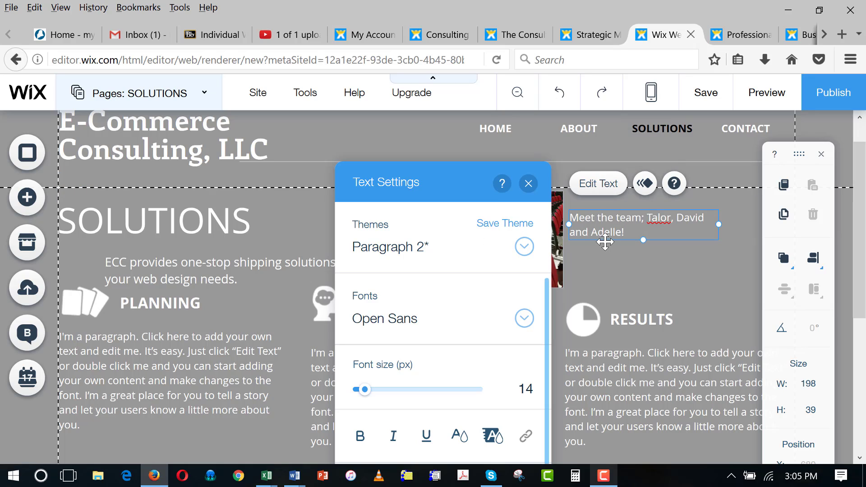
{"action": "left_click", "coordinate": [659, 218]}
{"action": "type", "text": "y"}
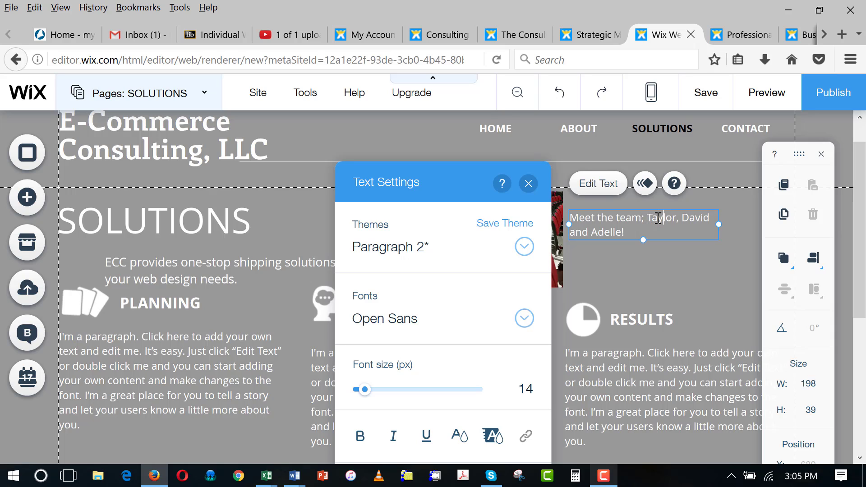
{"action": "key", "text": "Return"}
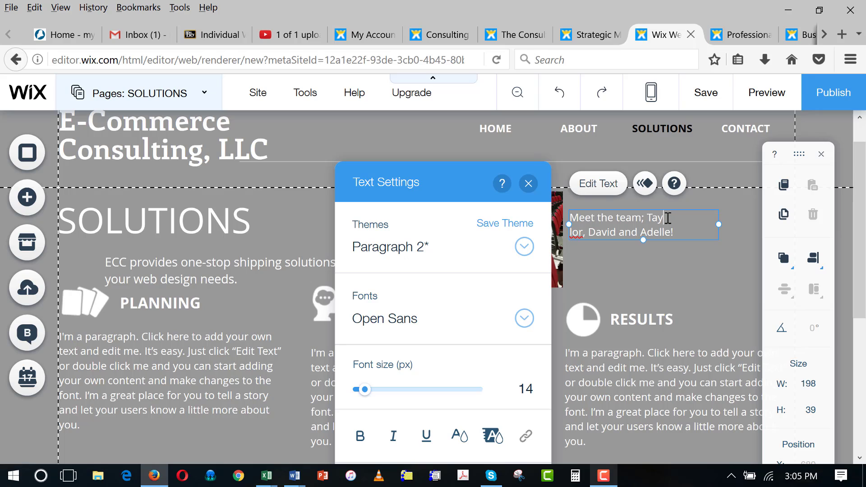
{"action": "key", "text": "BackSpace"}
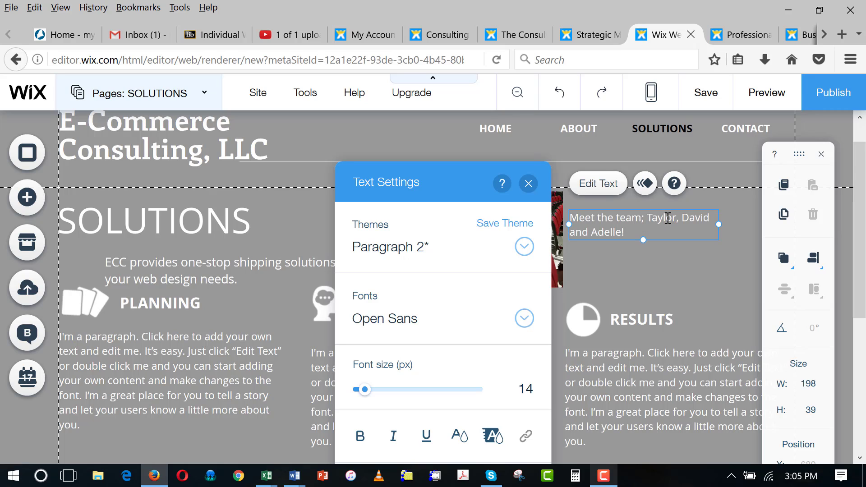
{"action": "left_click", "coordinate": [629, 267]}
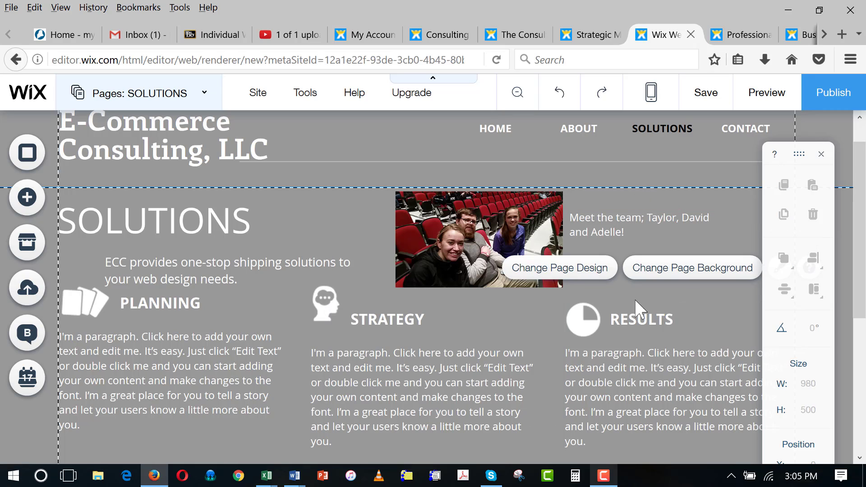
{"action": "left_click", "coordinate": [582, 219]}
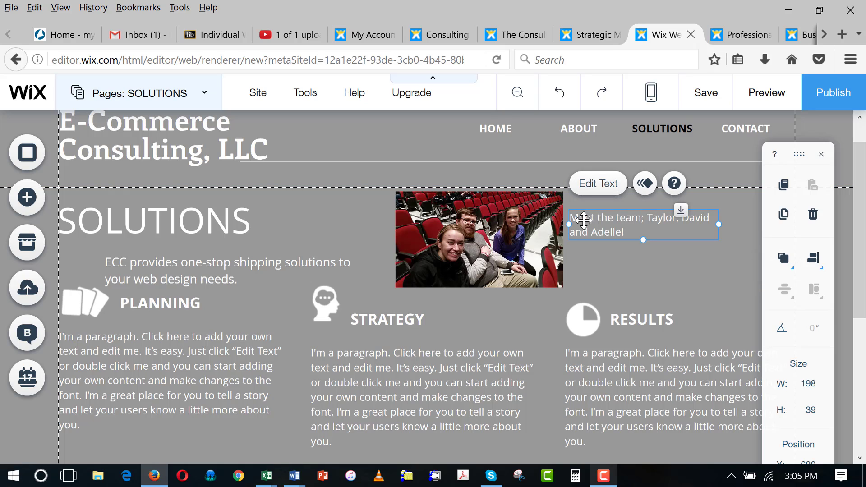
{"action": "left_click", "coordinate": [604, 184]}
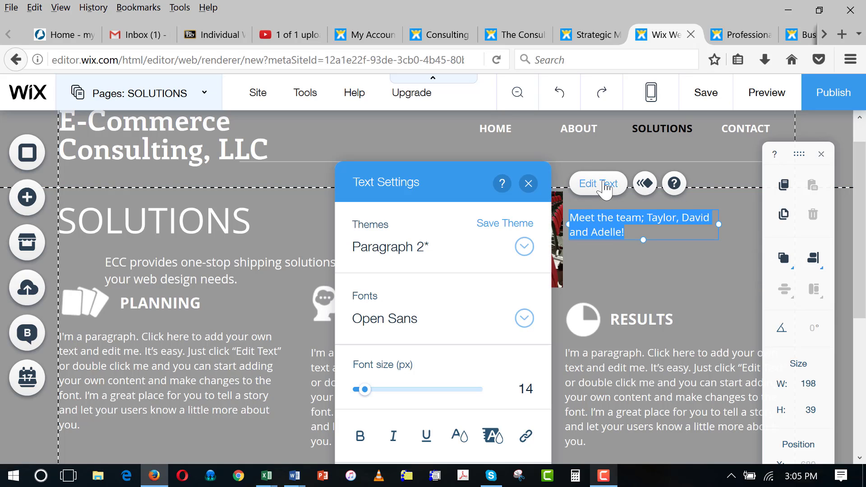
- Set the team caption's text colour to the black swatch under My Colors
{"action": "left_click", "coordinate": [459, 435]}
{"action": "left_click", "coordinate": [368, 344]}
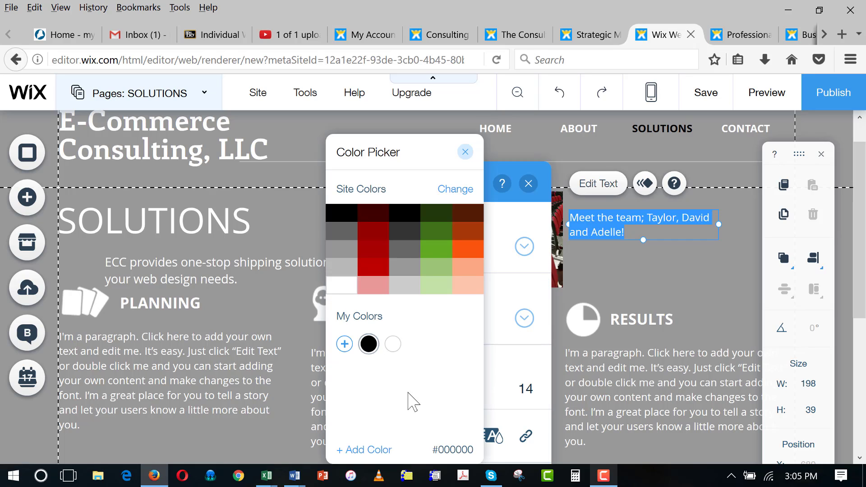
{"action": "left_click", "coordinate": [683, 270]}
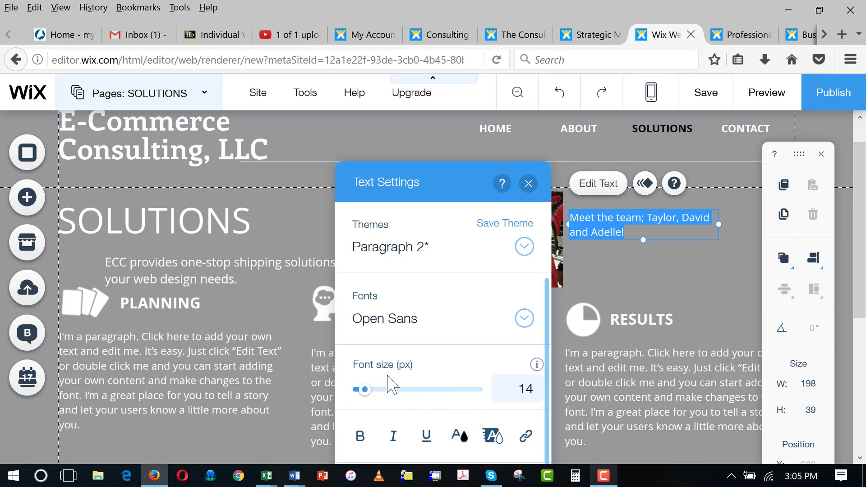
{"action": "left_click", "coordinate": [657, 279]}
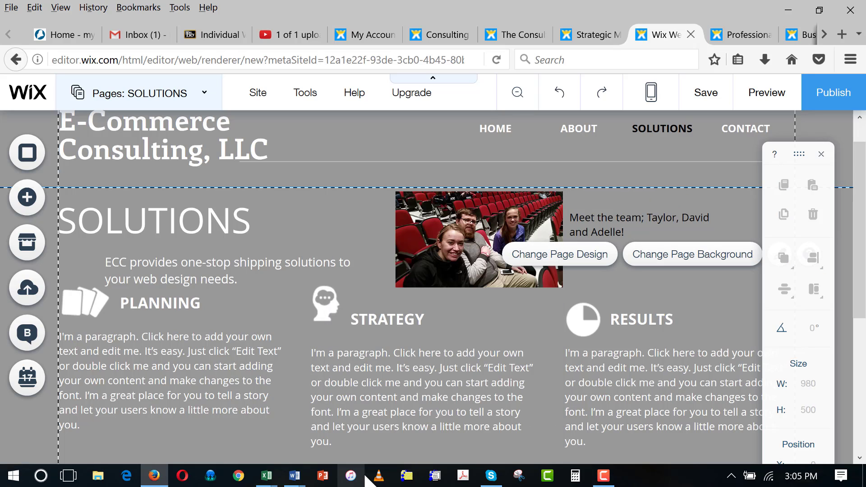
- Glance through the Add panel's Social elements, then switch the editor to the CONTACT page
{"action": "left_click", "coordinate": [25, 199]}
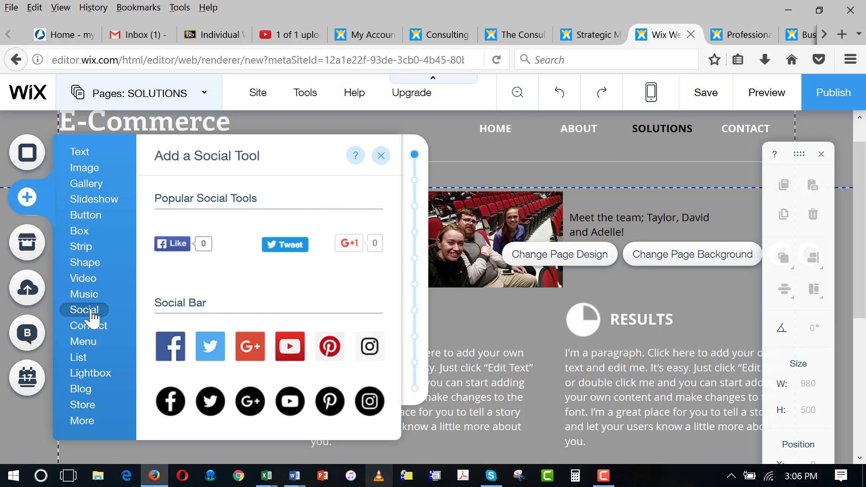
{"action": "mouse_move", "coordinate": [92, 312]}
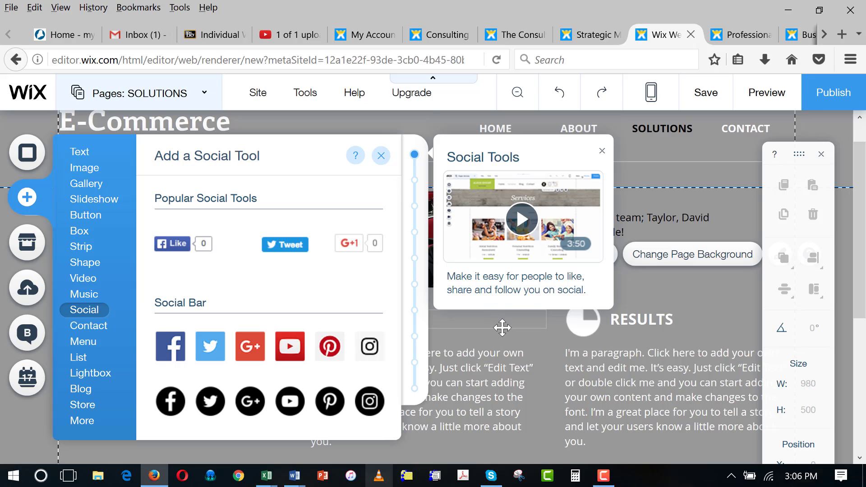
{"action": "left_click", "coordinate": [502, 328]}
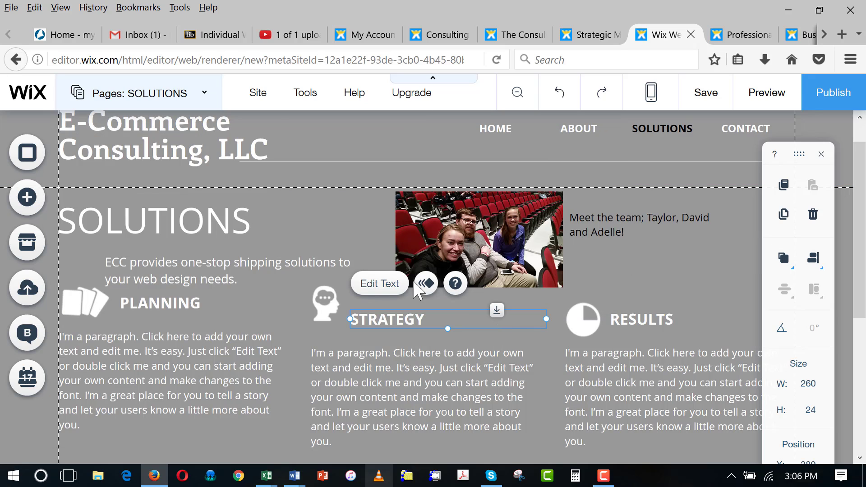
{"action": "left_click", "coordinate": [208, 94]}
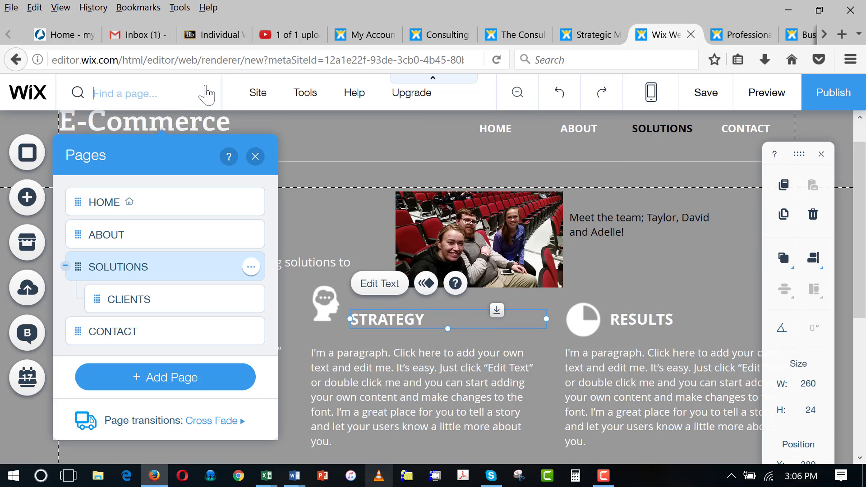
{"action": "left_click", "coordinate": [129, 338]}
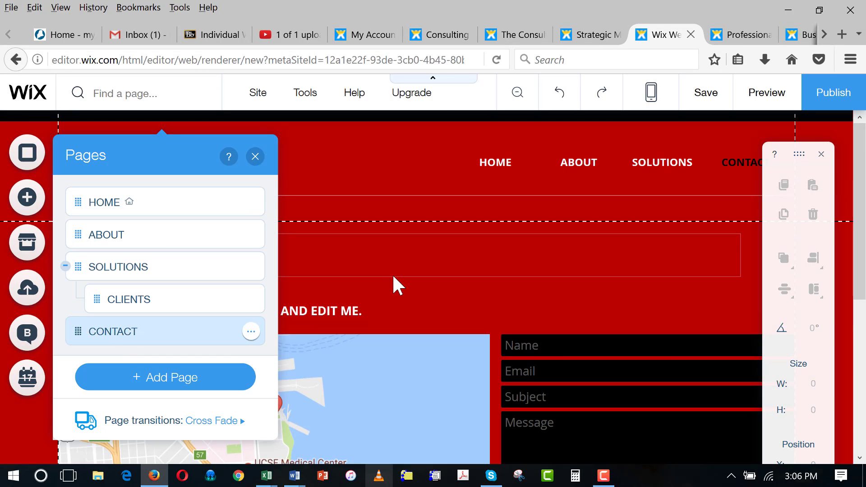
- Select the Contact page map and enter the University of Maine business building address in Orono as its location
{"action": "left_click", "coordinate": [395, 273]}
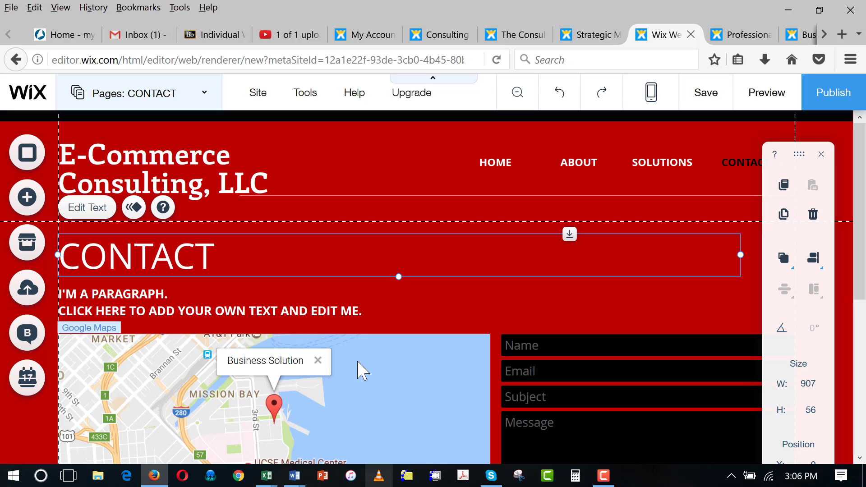
{"action": "left_click", "coordinate": [206, 398]}
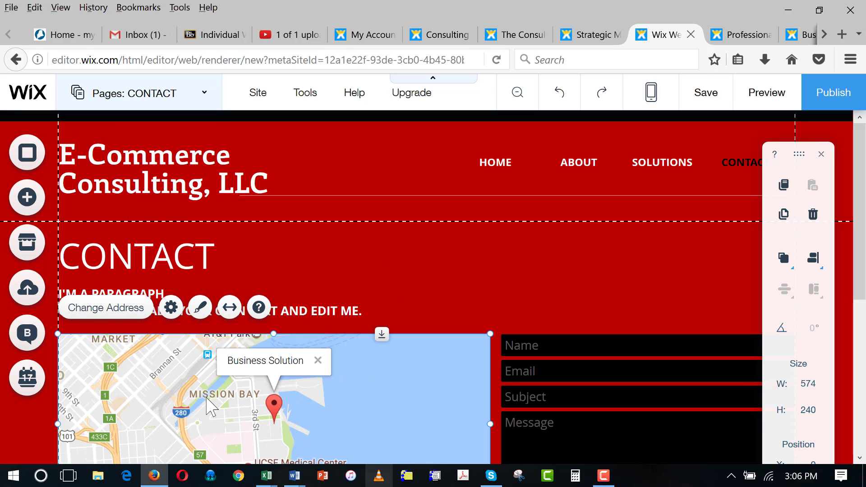
{"action": "left_click", "coordinate": [118, 315]}
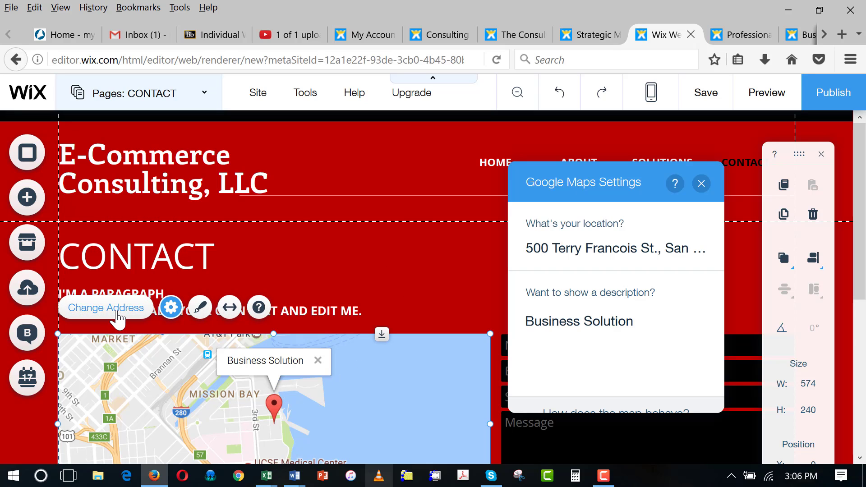
{"action": "left_click", "coordinate": [528, 244]}
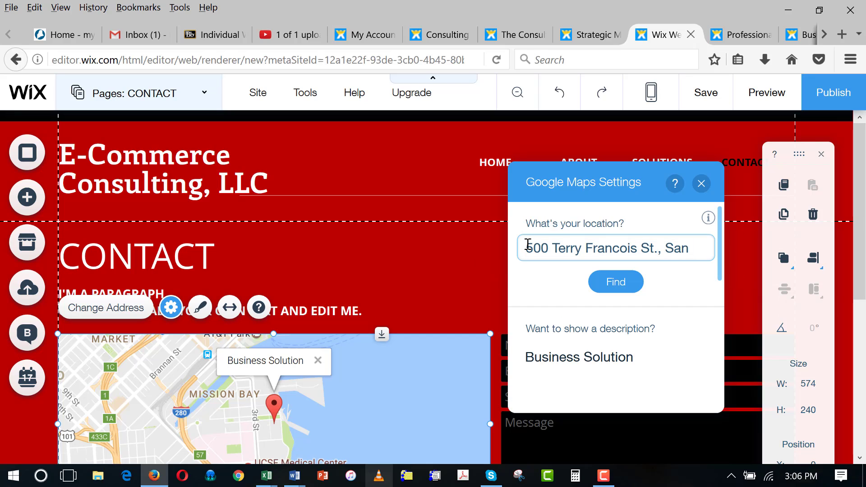
{"action": "type", "text": "5723 Donald Cor"}
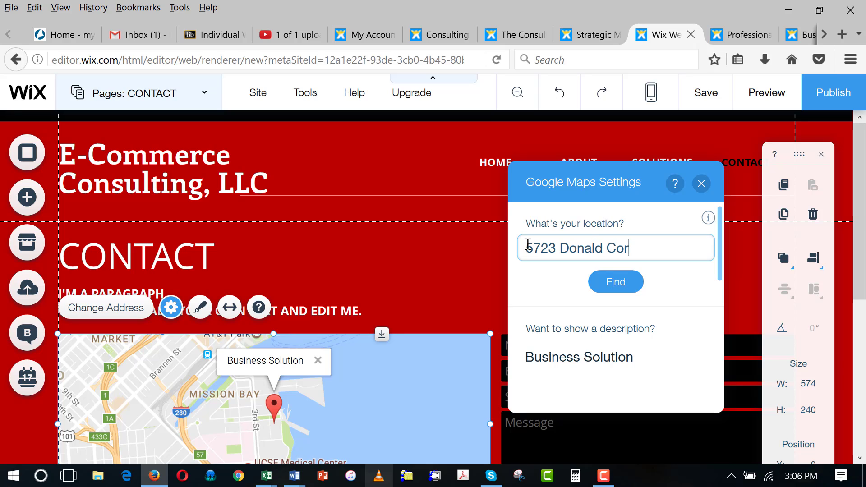
{"action": "type", "text": "bett Busine"}
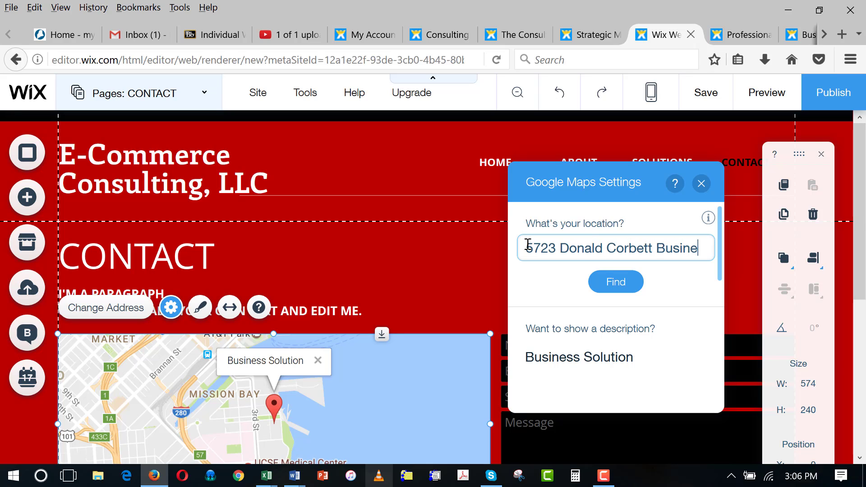
{"action": "type", "text": "ss Build"}
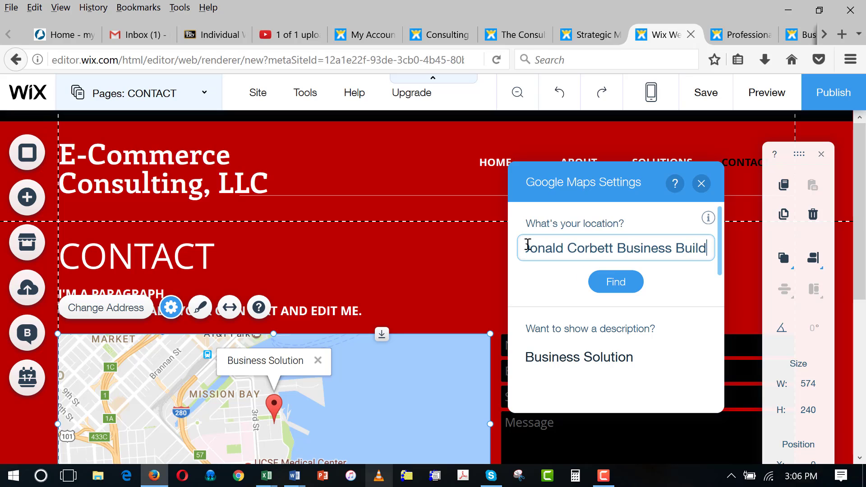
{"action": "type", "text": "ing, U"}
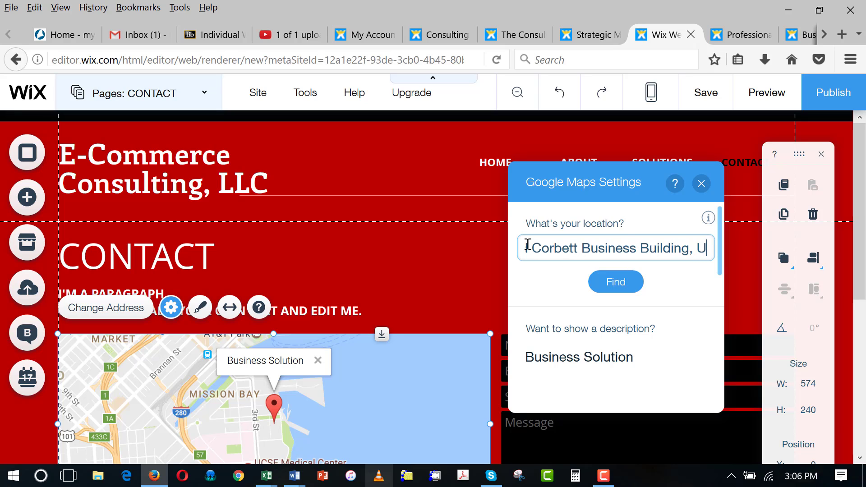
{"action": "type", "text": "niversity of Main"}
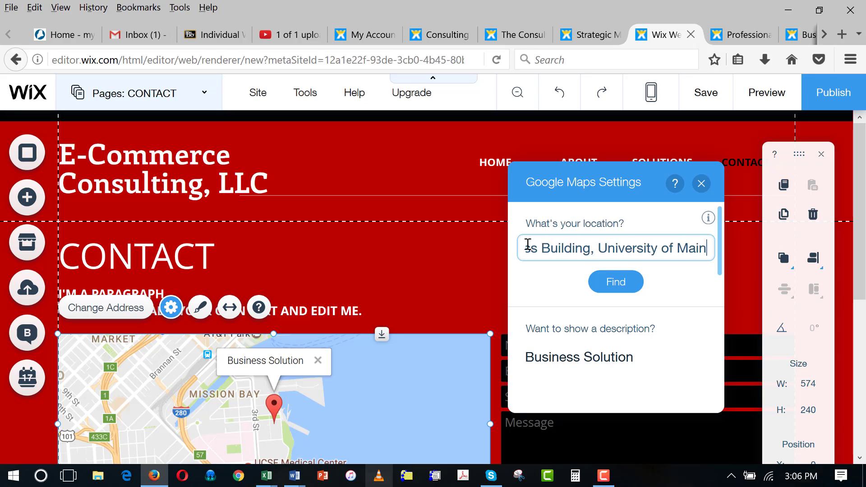
{"action": "type", "text": "e, Orono, M"}
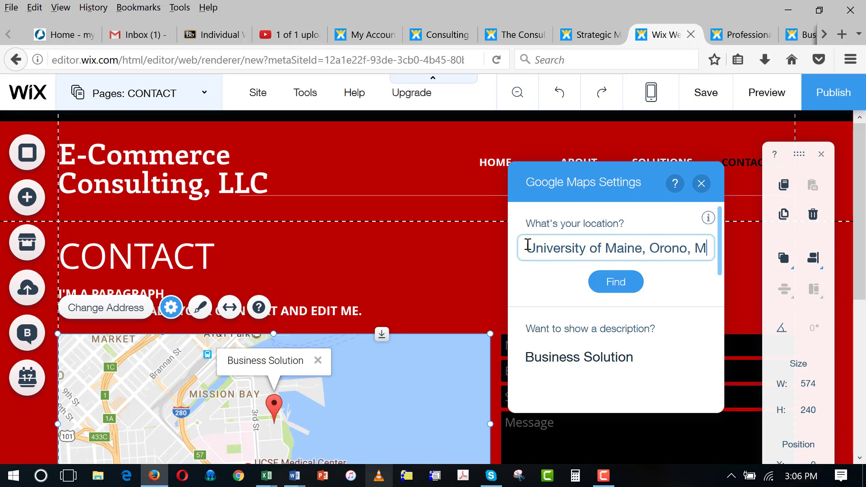
{"action": "type", "text": "E 04469"}
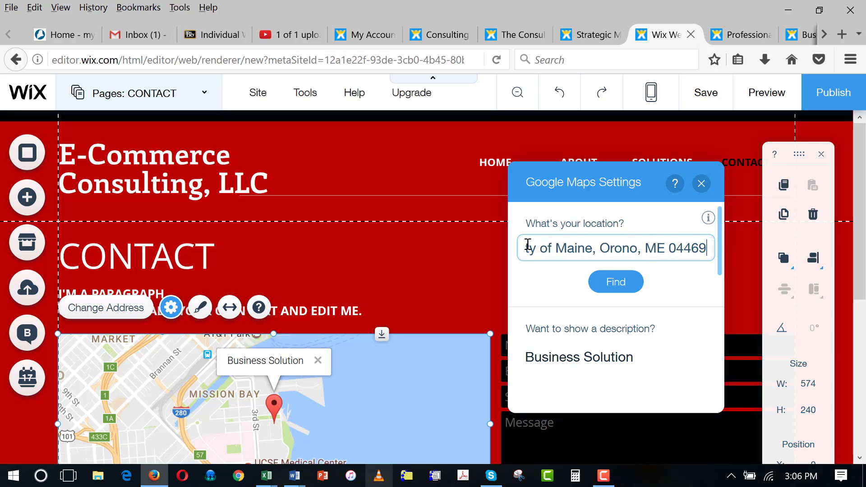
{"action": "left_click", "coordinate": [611, 284]}
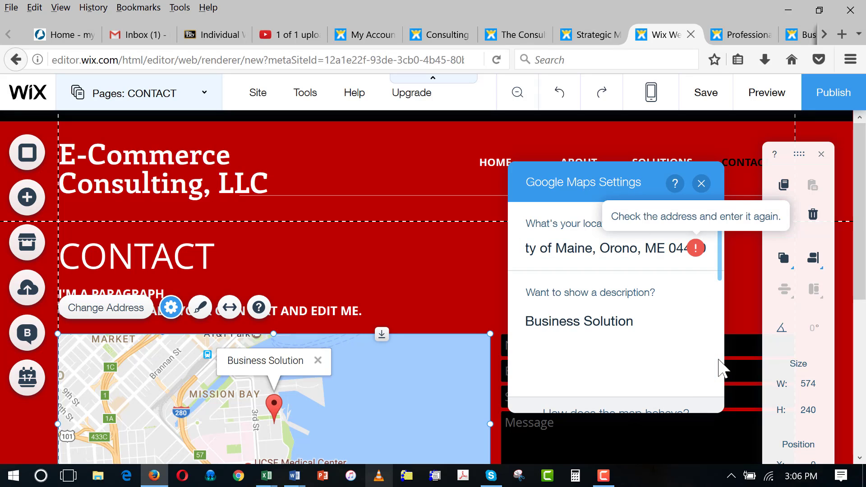
- Trim the leftover University text from the rejected map address and search again
{"action": "left_click", "coordinate": [695, 249]}
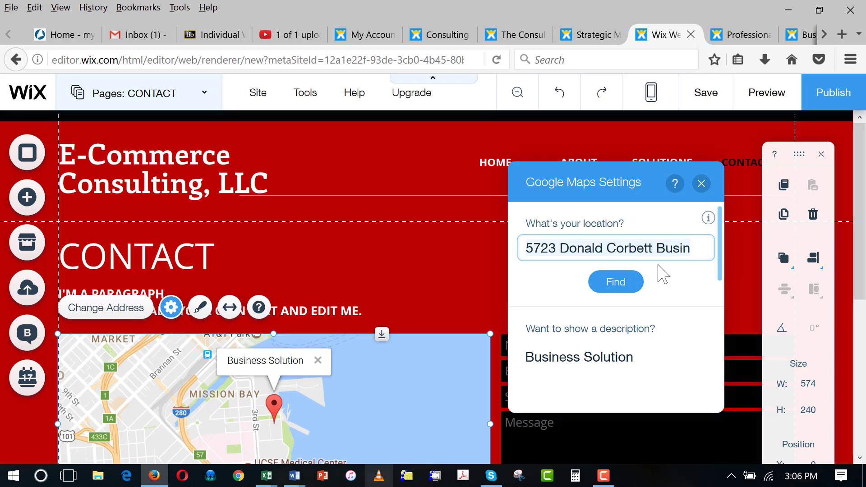
{"action": "key", "text": "End"}
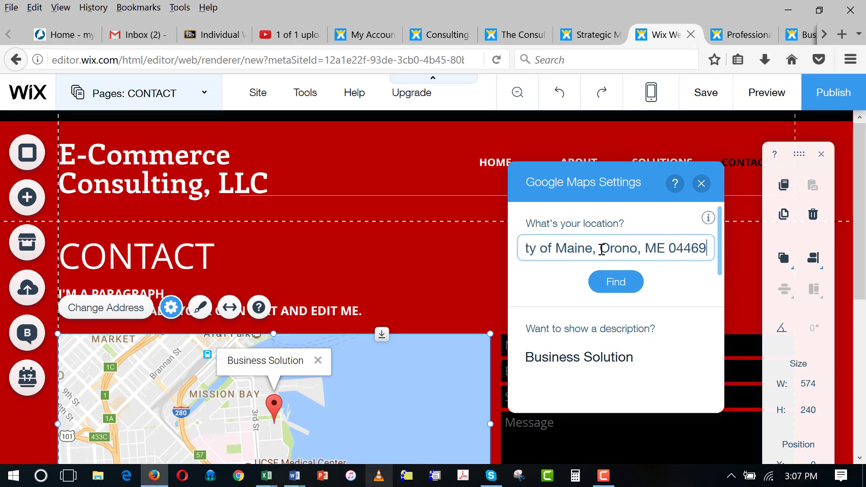
{"action": "key", "text": "BackSpace"}
{"action": "key", "text": "BackSpace"}
{"action": "key", "text": "BackSpace"}
{"action": "key", "text": "BackSpace"}
{"action": "key", "text": "BackSpace"}
{"action": "key", "text": "BackSpace"}
{"action": "key", "text": "BackSpace"}
{"action": "key", "text": "BackSpace"}
{"action": "key", "text": "BackSpace"}
{"action": "key", "text": "BackSpace"}
{"action": "key", "text": "BackSpace"}
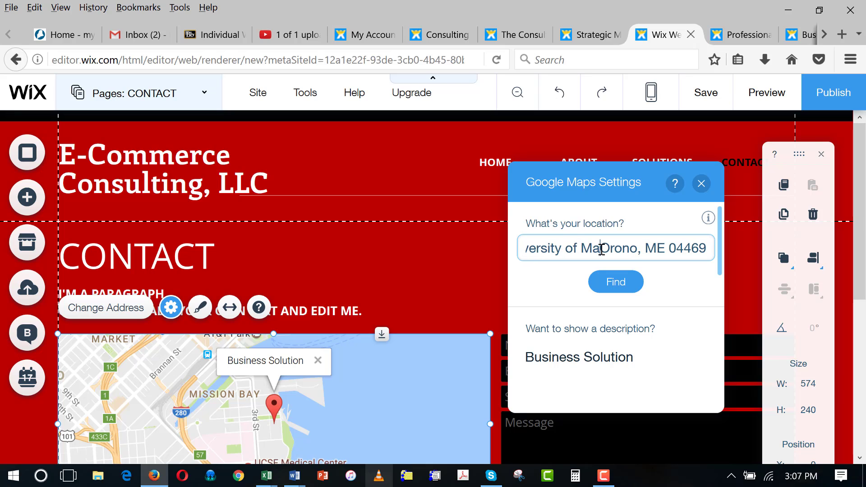
{"action": "key", "text": "BackSpace"}
{"action": "key", "text": "BackSpace"}
{"action": "key", "text": "BackSpace"}
{"action": "key", "text": "BackSpace"}
{"action": "key", "text": "BackSpace"}
{"action": "key", "text": "BackSpace"}
{"action": "key", "text": "BackSpace"}
{"action": "key", "text": "BackSpace"}
{"action": "key", "text": "BackSpace"}
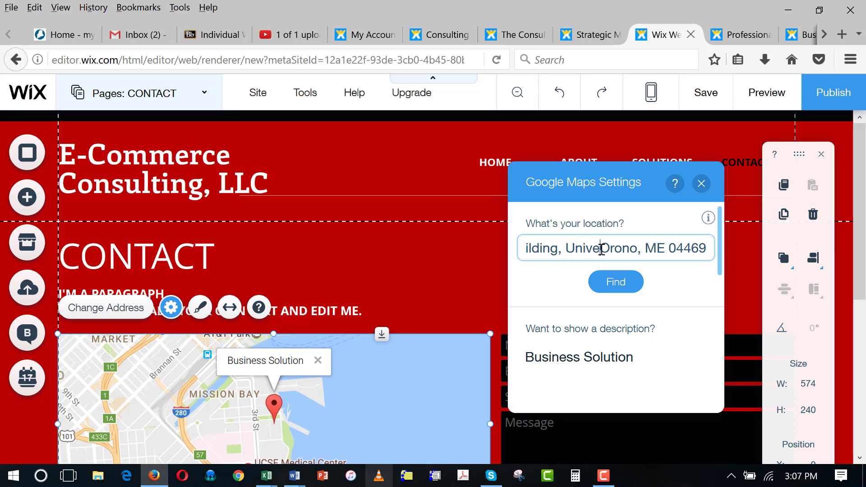
{"action": "key", "text": "BackSpace"}
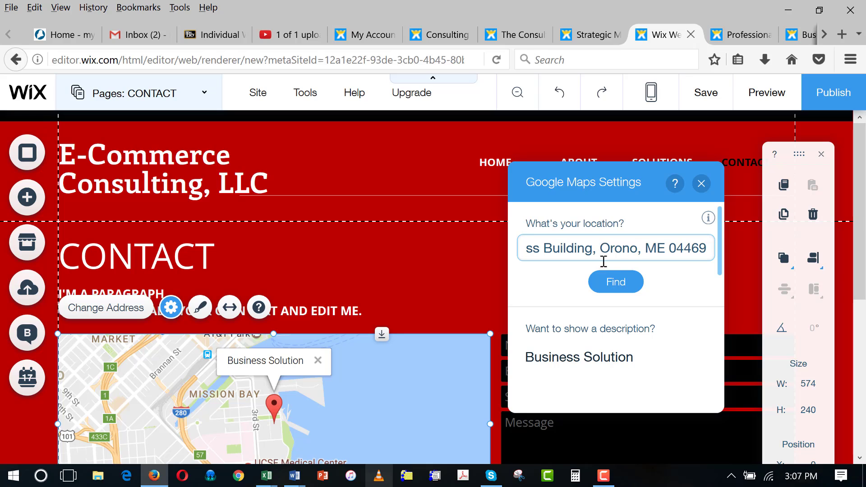
{"action": "left_click", "coordinate": [615, 281]}
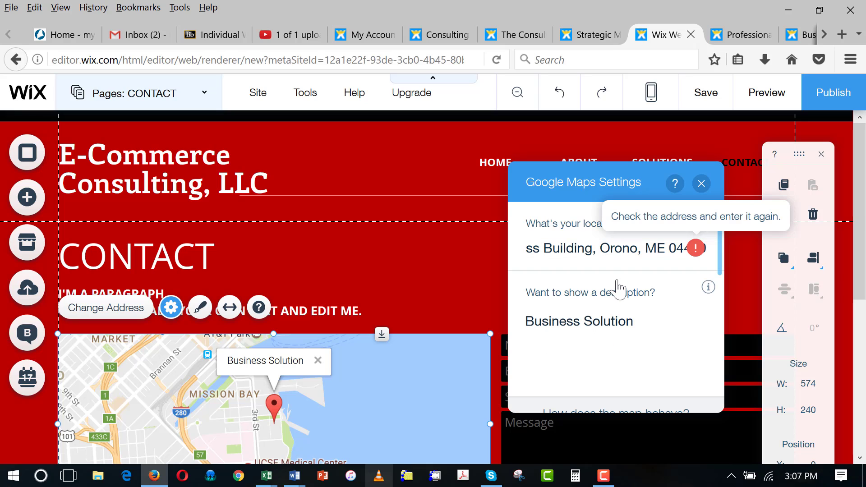
- Replace the old street part with the new Orono street address and update the map
{"action": "left_click", "coordinate": [614, 251]}
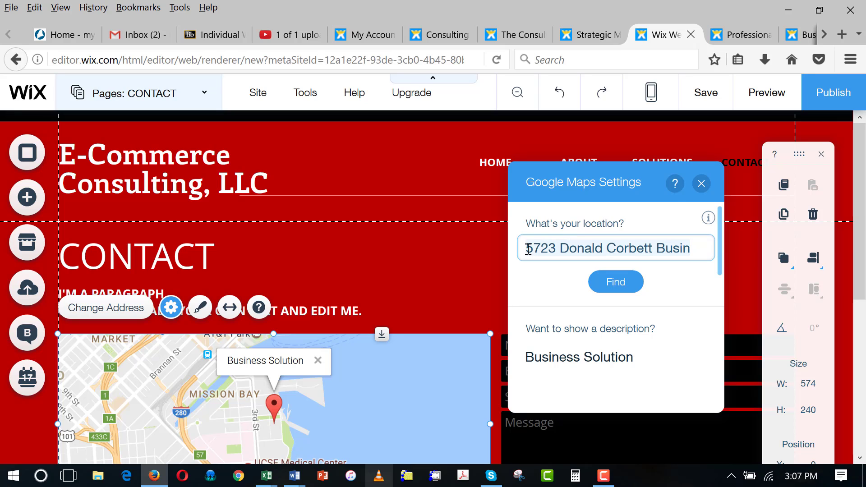
{"action": "left_click", "coordinate": [549, 248]}
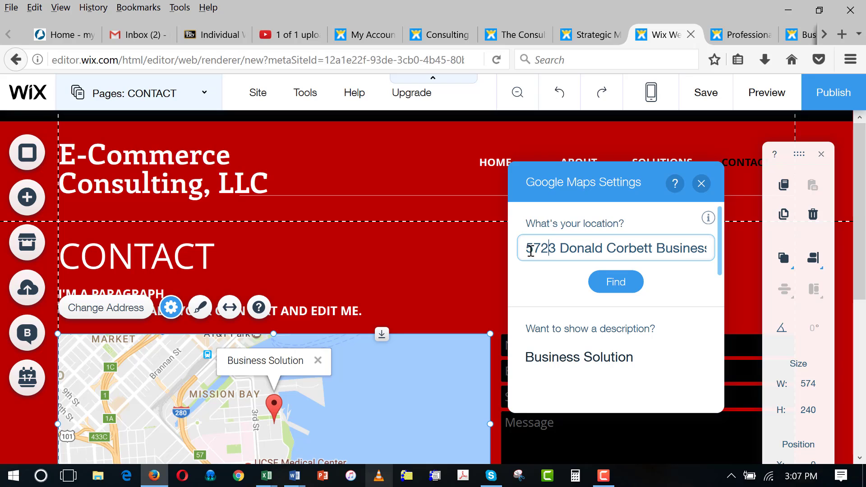
{"action": "left_click_drag", "start_coordinate": [524, 249], "coordinate": [666, 247]}
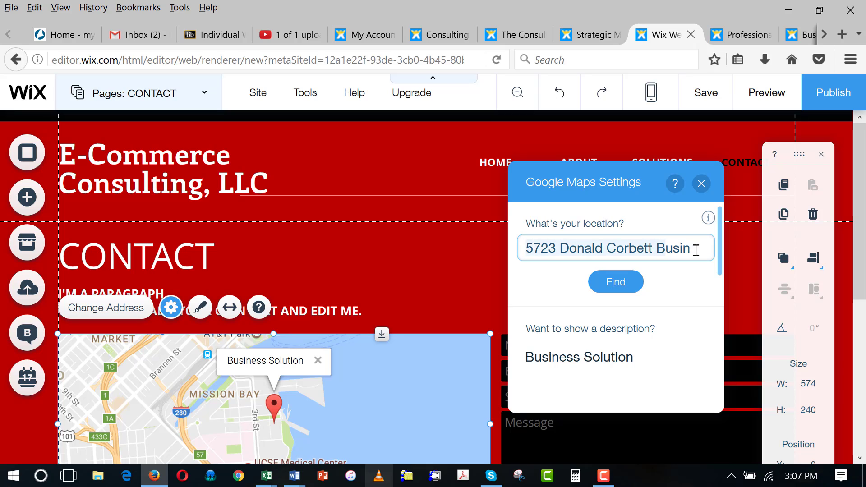
{"action": "left_click", "coordinate": [541, 248]}
{"action": "left_click_drag", "start_coordinate": [525, 248], "coordinate": [685, 250]}
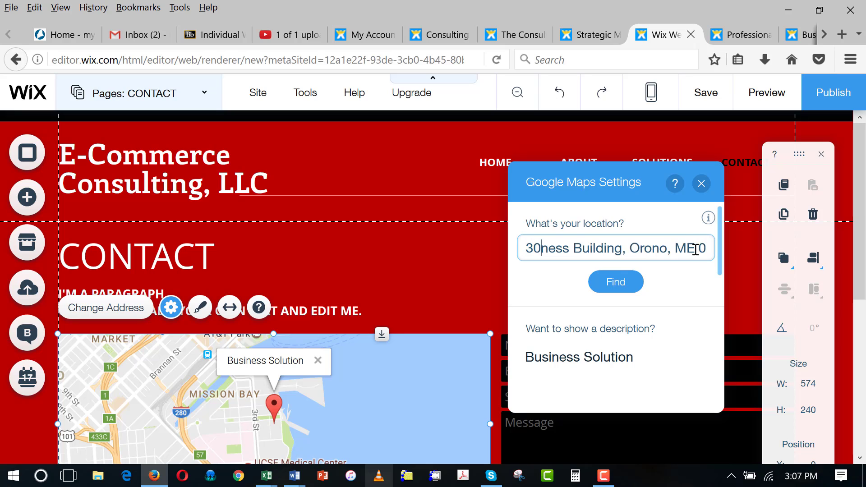
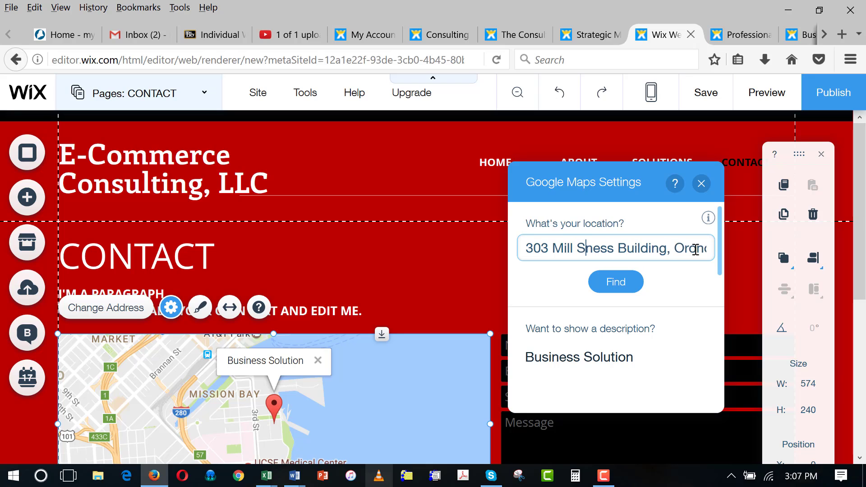
{"action": "key", "text": "Delete"}
{"action": "key", "text": "Delete"}
{"action": "key", "text": "Delete"}
{"action": "key", "text": "Delete"}
{"action": "key", "text": "Delete"}
{"action": "key", "text": "Delete"}
{"action": "key", "text": "Delete"}
{"action": "key", "text": "Delete"}
{"action": "key", "text": "Delete"}
{"action": "key", "text": "Delete"}
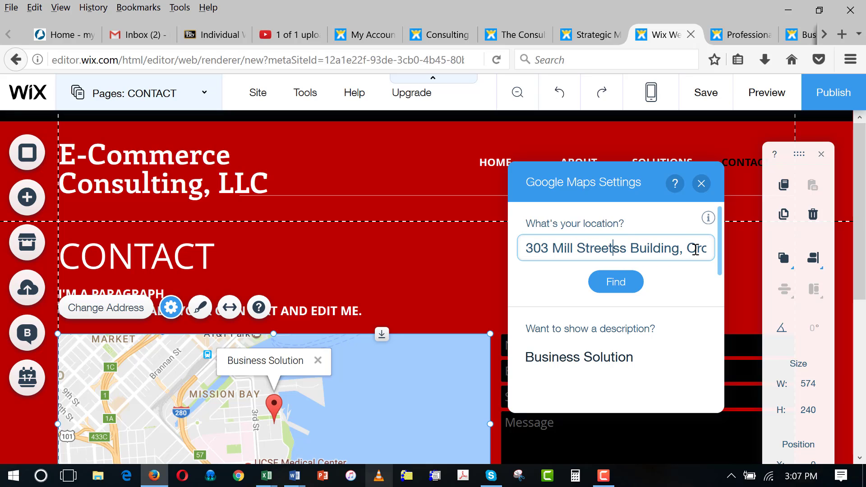
{"action": "key", "text": "Delete"}
{"action": "key", "text": "Delete"}
{"action": "key", "text": "Delete"}
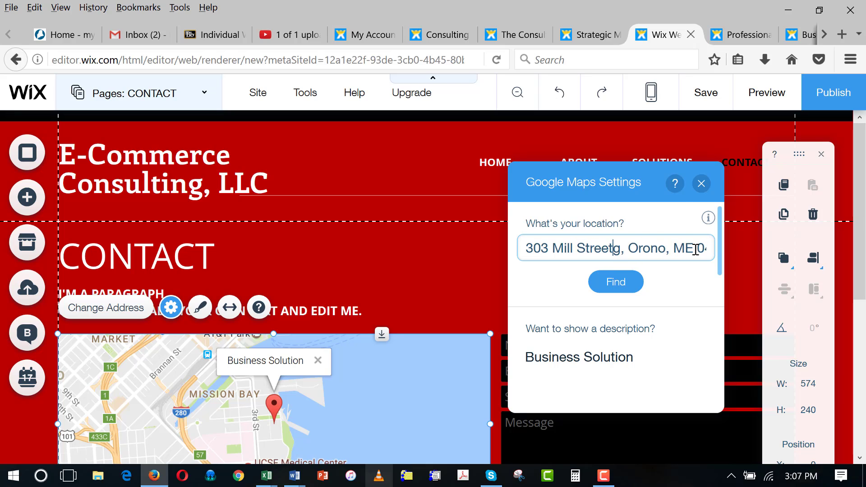
{"action": "left_click", "coordinate": [627, 281]}
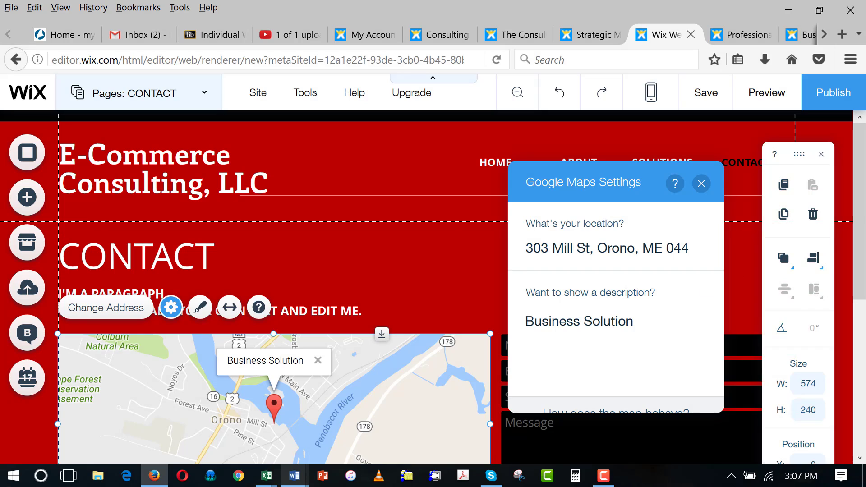
- Change the Contact page background colour from red to light grey #CCCCCC
{"action": "left_click_drag", "start_coordinate": [862, 242], "coordinate": [864, 306]}
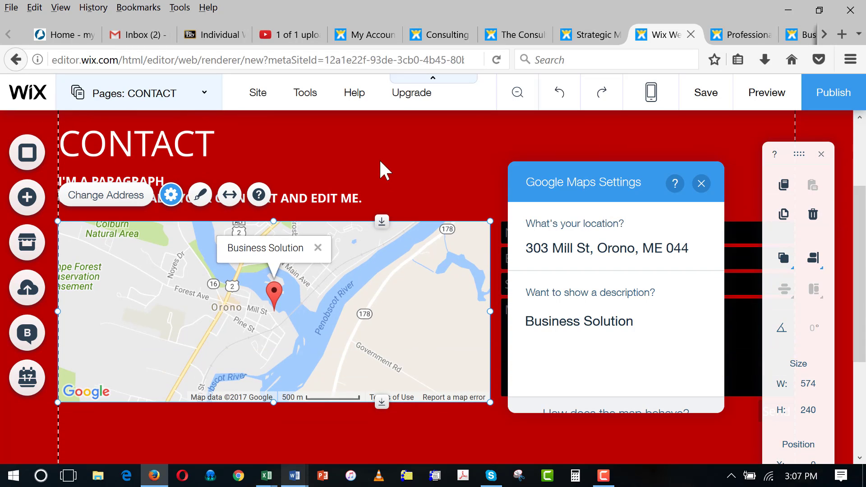
{"action": "left_click", "coordinate": [33, 156]}
{"action": "left_click", "coordinate": [115, 291]}
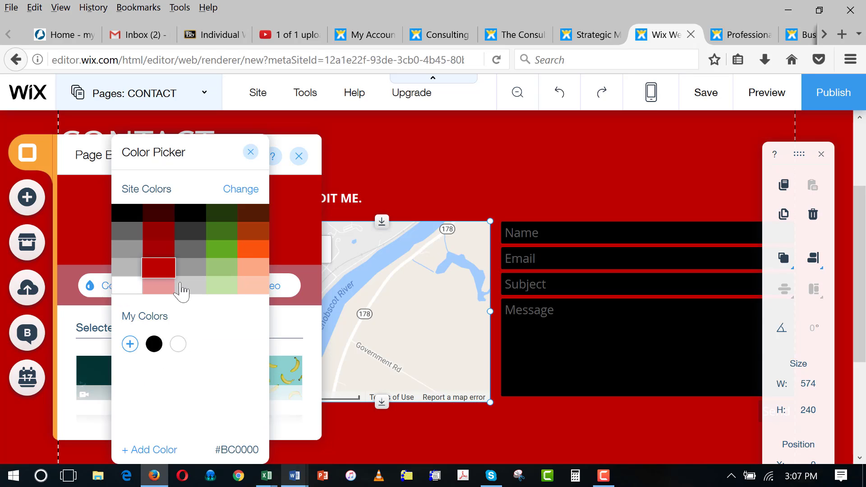
{"action": "left_click", "coordinate": [182, 291]}
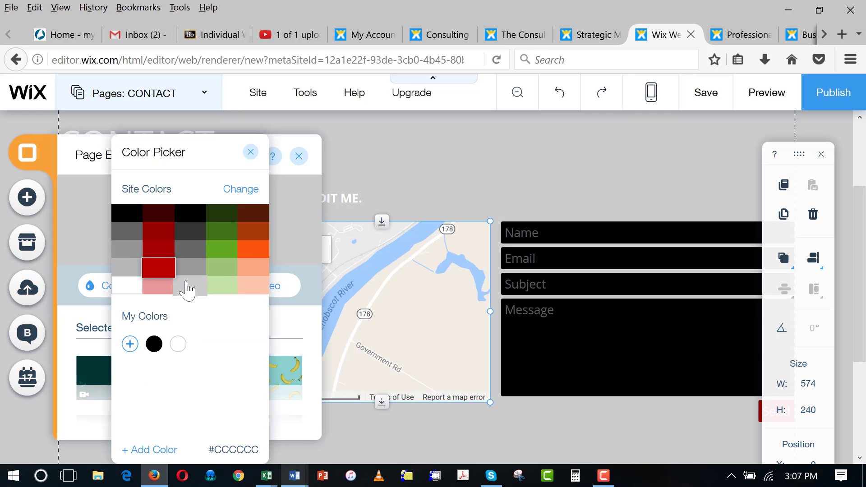
{"action": "left_click", "coordinate": [481, 150]}
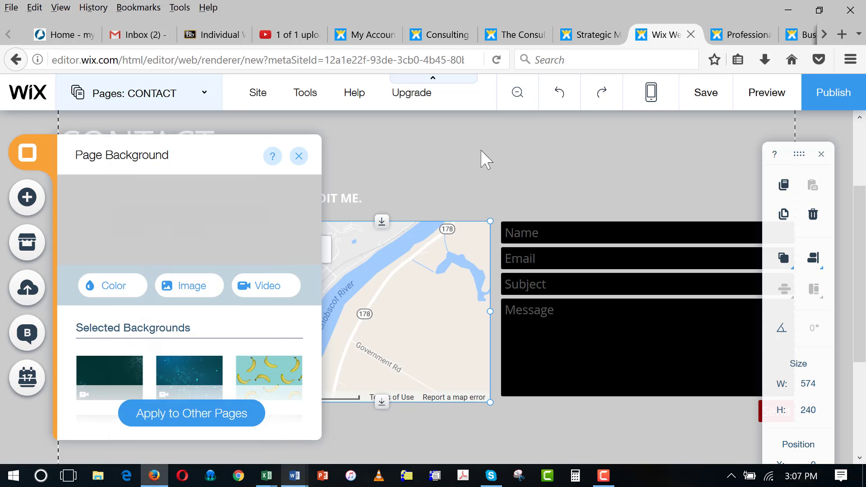
{"action": "left_click", "coordinate": [299, 156]}
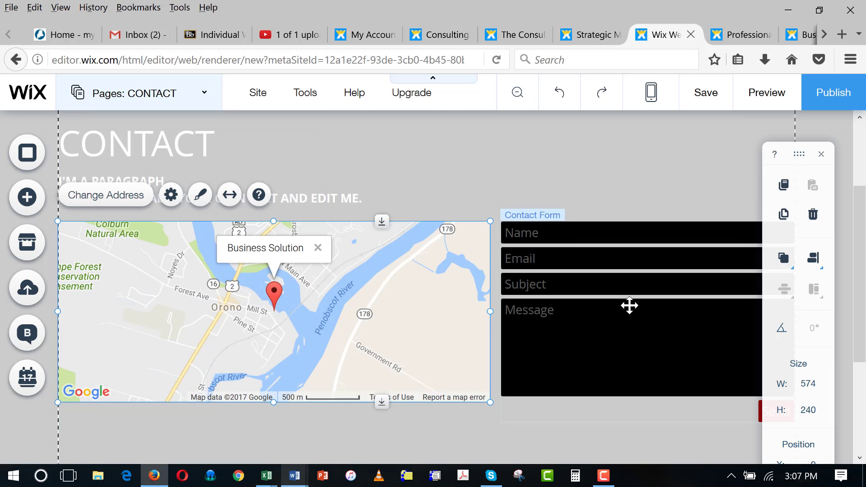
{"action": "left_click_drag", "start_coordinate": [862, 303], "coordinate": [863, 388]}
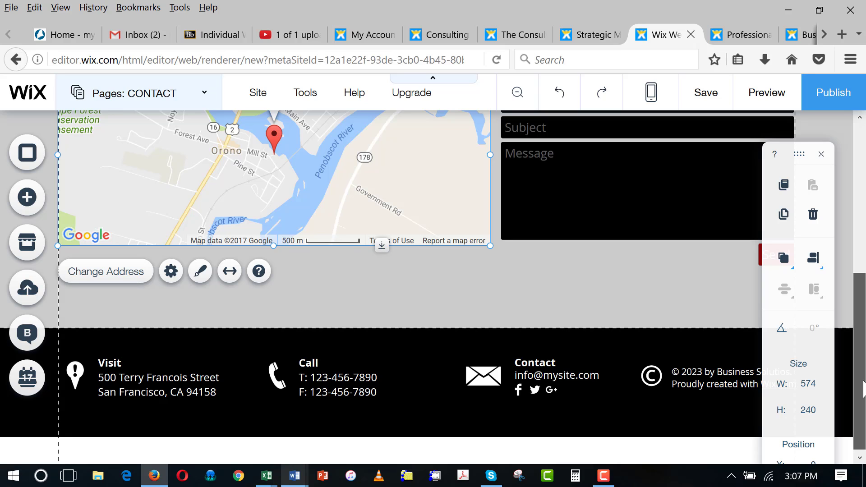
{"action": "mouse_move", "coordinate": [862, 389]}
{"action": "left_mouse_down"}
{"action": "mouse_move", "coordinate": [862, 396]}
{"action": "mouse_move", "coordinate": [864, 381]}
{"action": "left_mouse_up"}
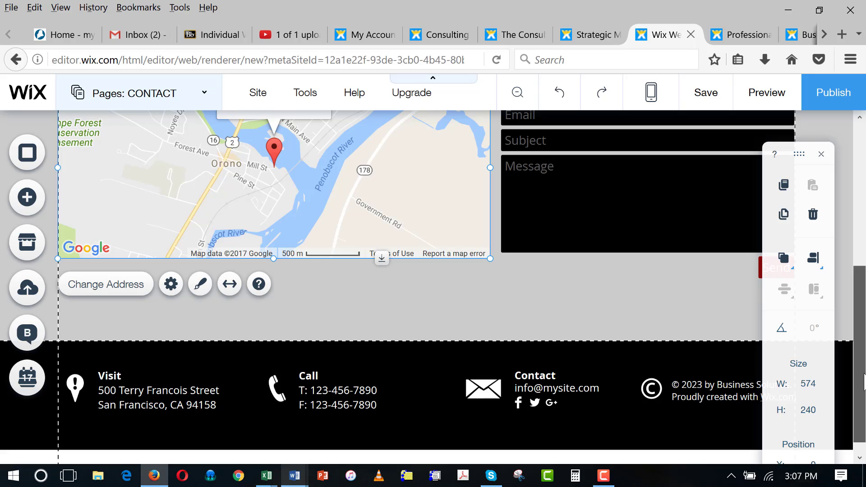
{"action": "left_click_drag", "start_coordinate": [863, 381], "coordinate": [864, 380]}
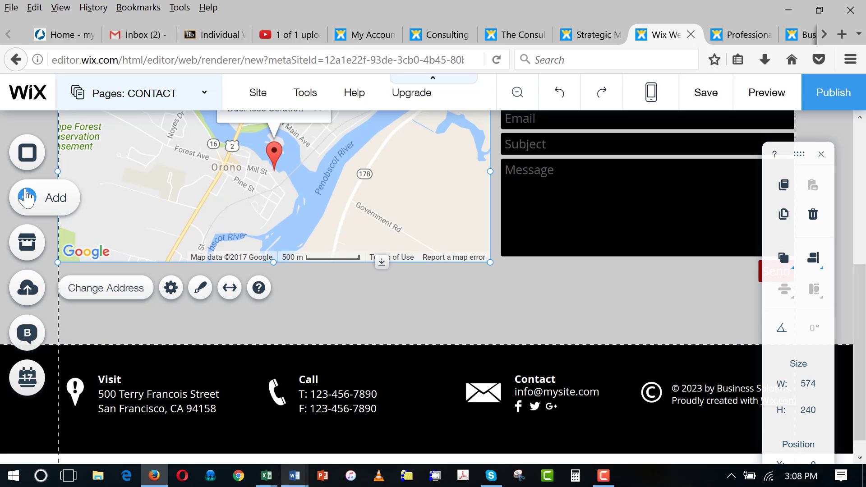
- Add the colour six-icon Social Bar and position it just under the map
{"action": "left_click", "coordinate": [27, 197]}
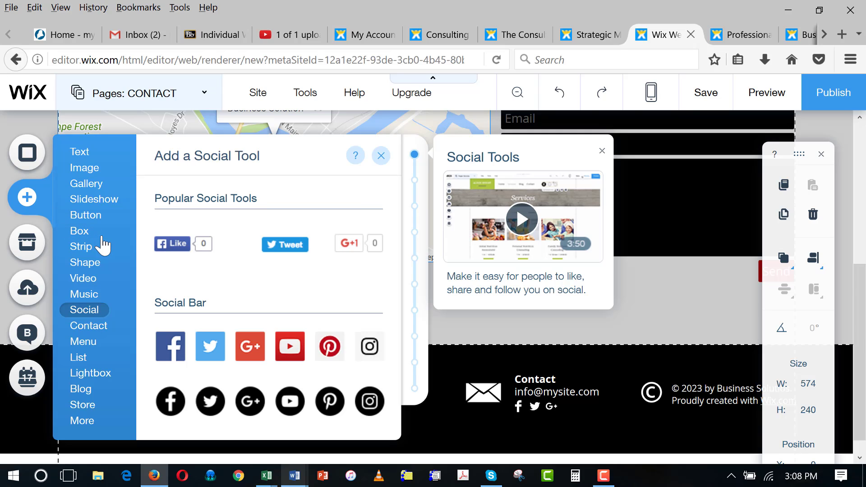
{"action": "left_click", "coordinate": [90, 299]}
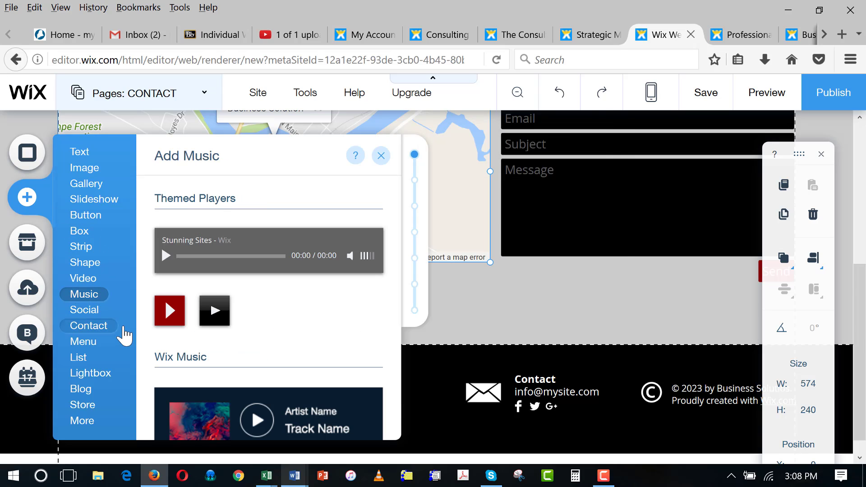
{"action": "left_click", "coordinate": [90, 312]}
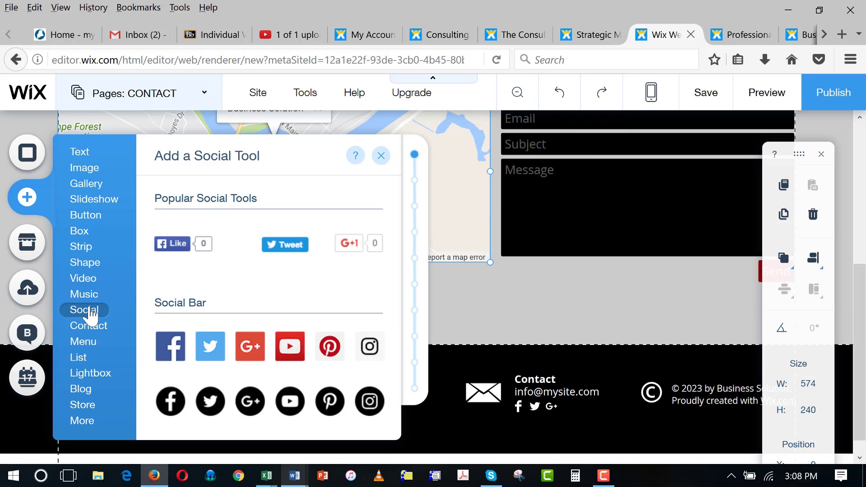
{"action": "left_click", "coordinate": [169, 347]}
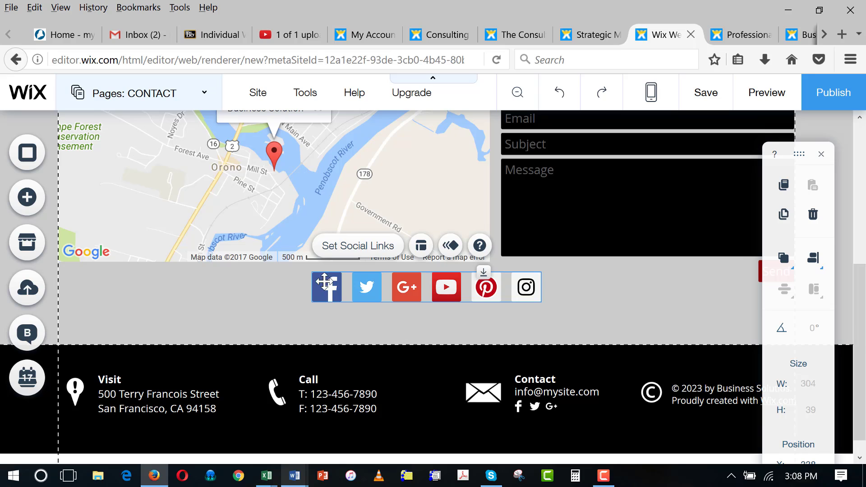
{"action": "left_click_drag", "start_coordinate": [331, 292], "coordinate": [331, 290]}
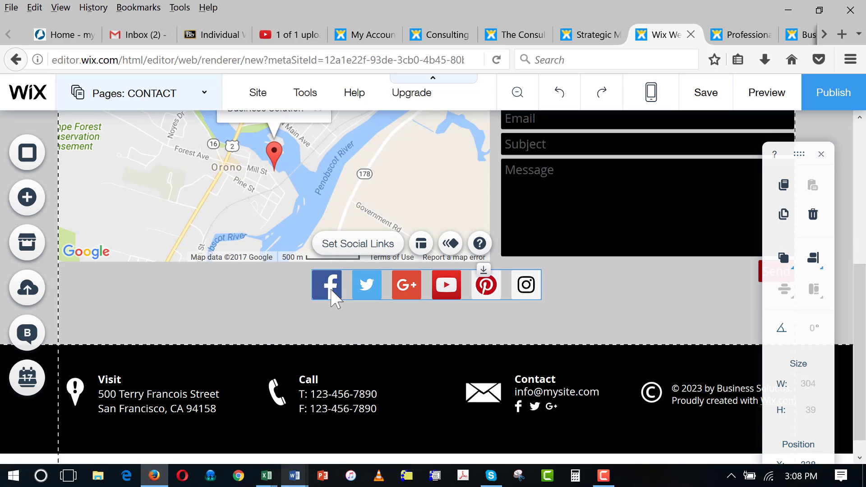
- Check the Facebook icon's link in the social links settings
{"action": "left_click", "coordinate": [371, 241]}
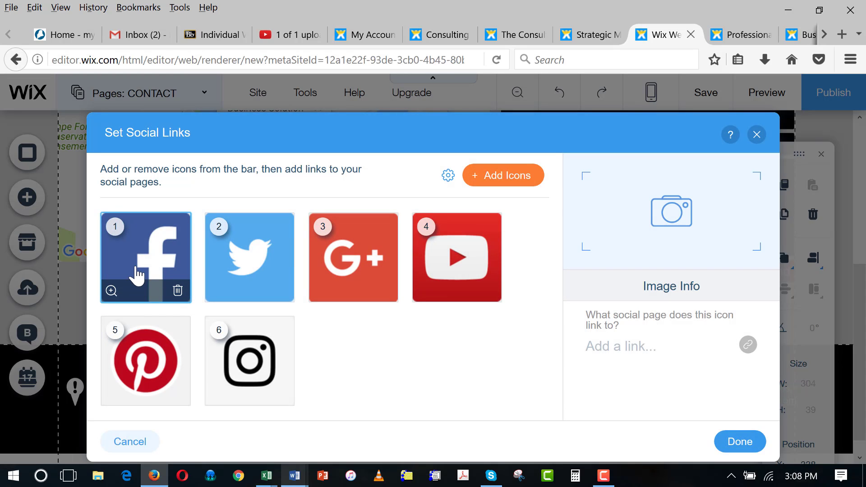
{"action": "left_click", "coordinate": [138, 275]}
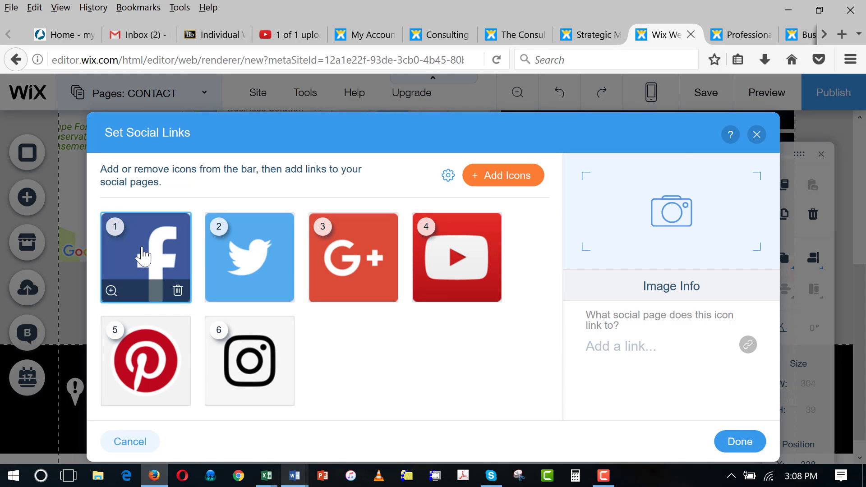
{"action": "left_click", "coordinate": [757, 135]}
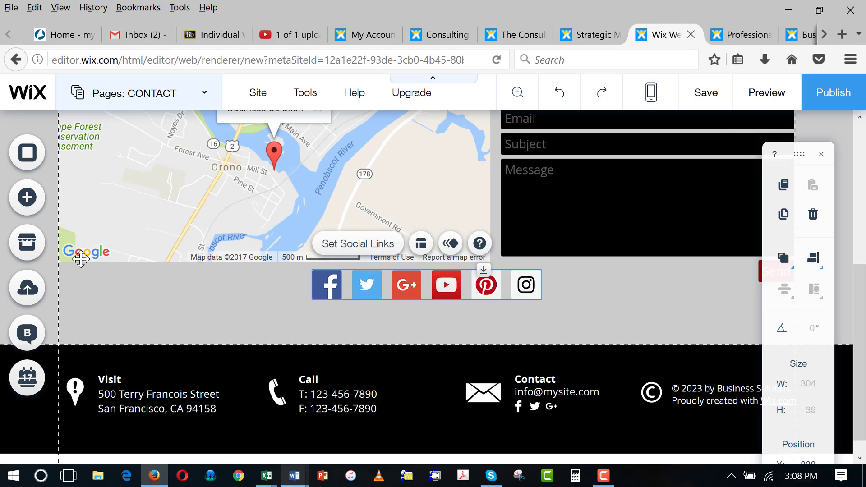
- Save the site on the free wixsite.com domain EcommerceConsulting and dismiss the saved confirmation
{"action": "mouse_move", "coordinate": [259, 102]}
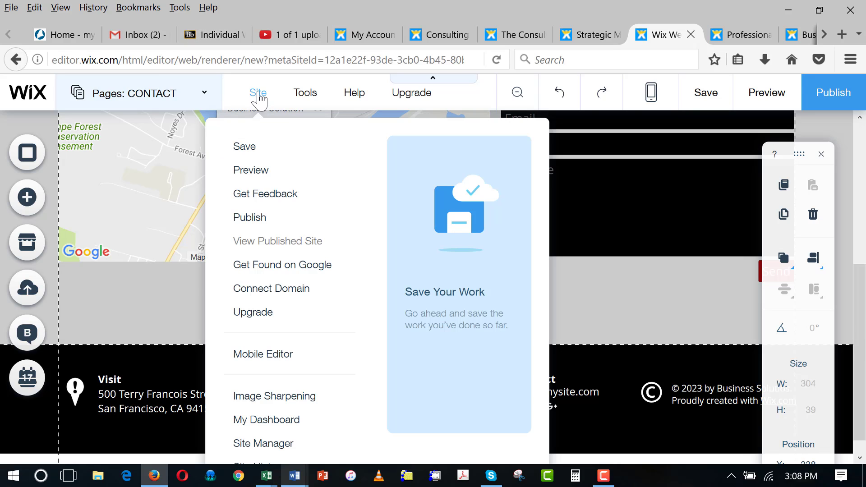
{"action": "left_click", "coordinate": [251, 153]}
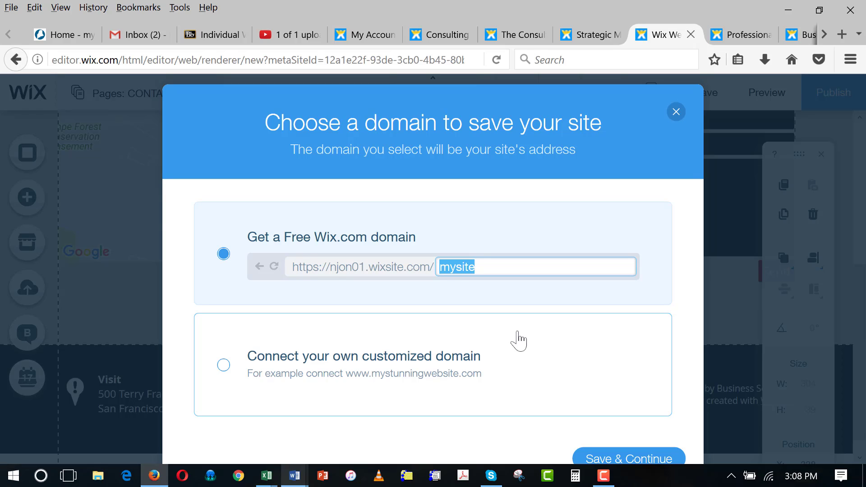
{"action": "type", "text": "ECC"}
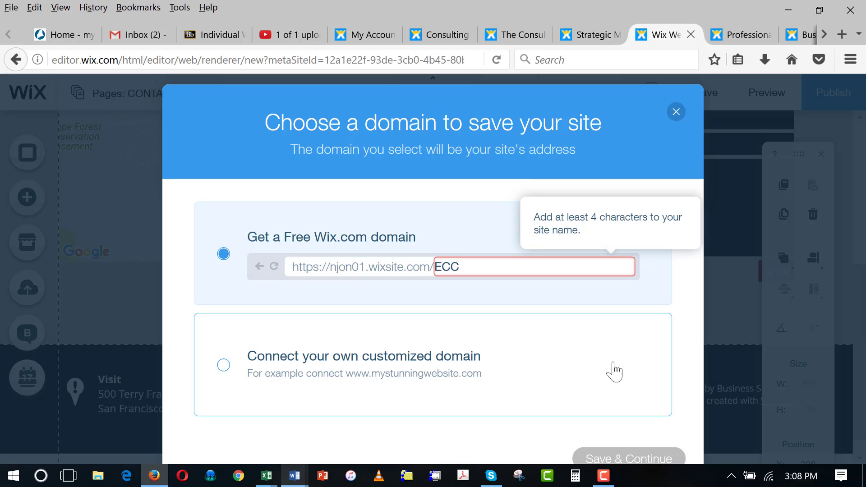
{"action": "left_click", "coordinate": [519, 342]}
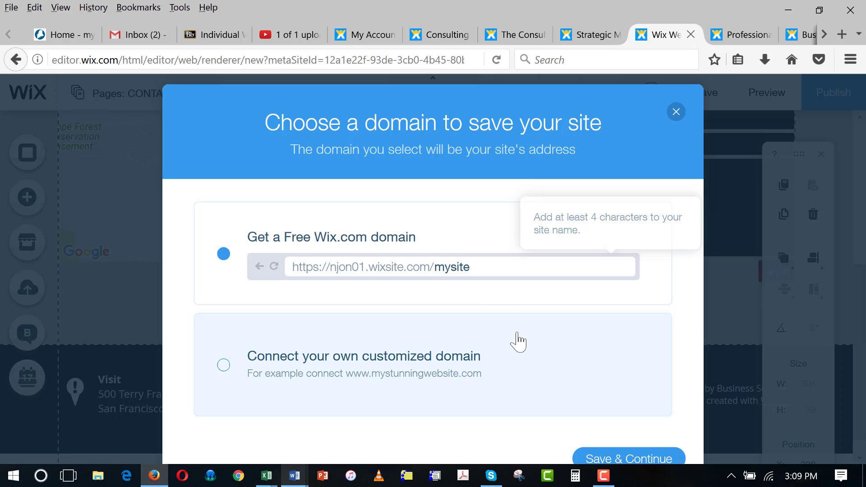
{"action": "left_click", "coordinate": [486, 267]}
{"action": "type", "text": "E"}
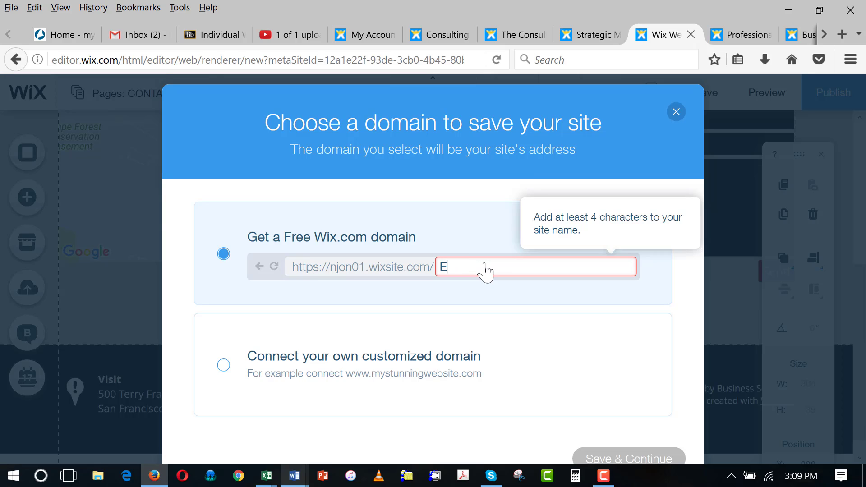
{"action": "type", "text": "commerce"}
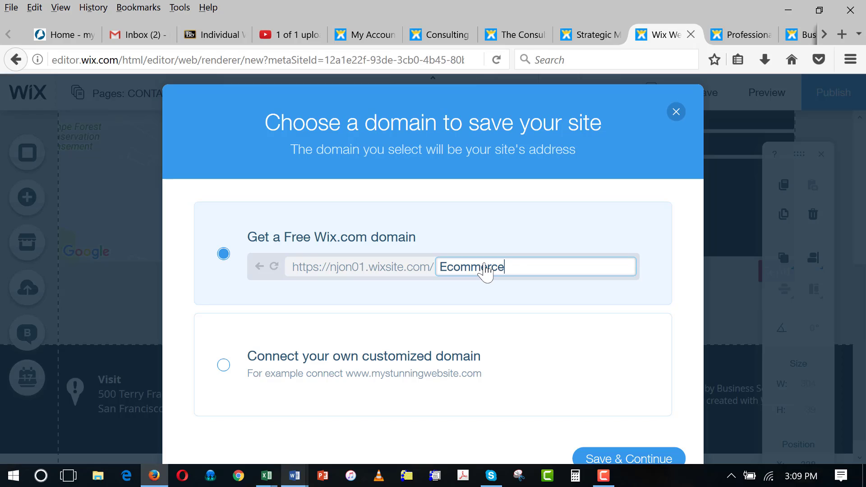
{"action": "type", "text": "Consulting"}
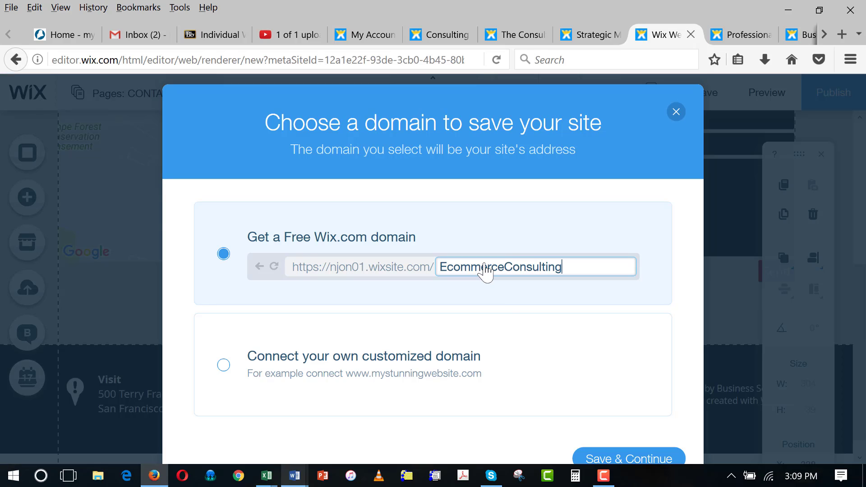
{"action": "left_click", "coordinate": [638, 462]}
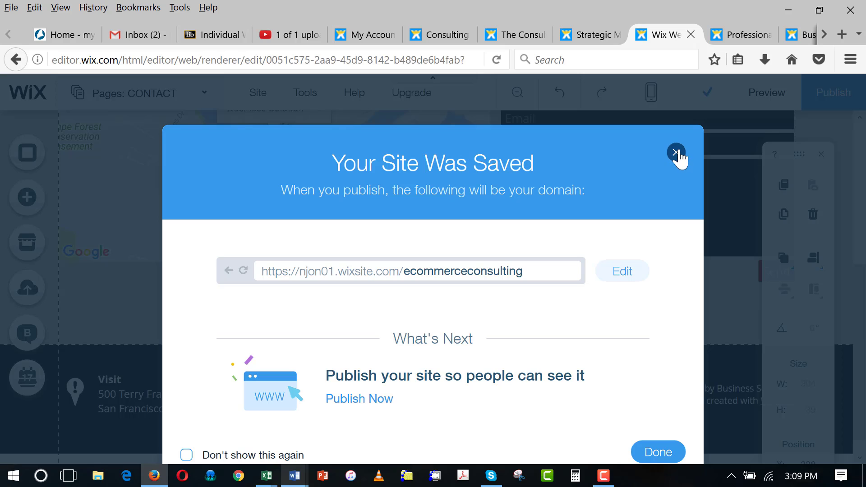
{"action": "left_click", "coordinate": [658, 453]}
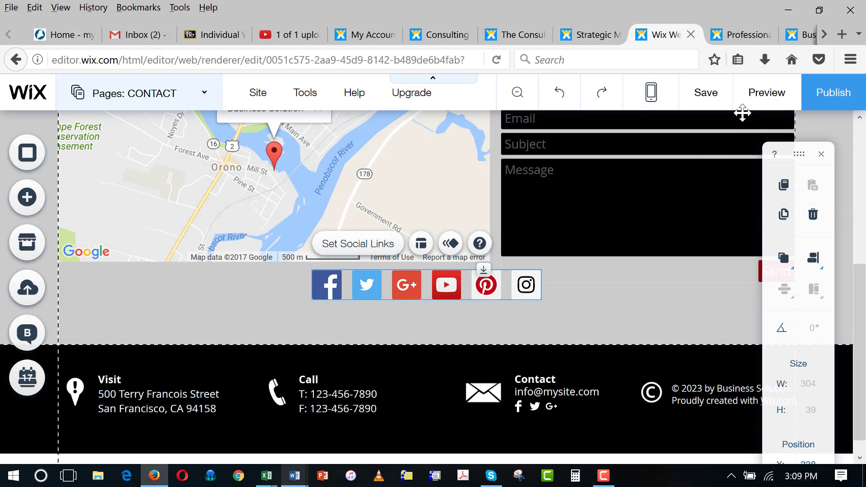
- Preview the site and visit the HOME, ABOUT, CONTACT and SOLUTIONS pages in turn
{"action": "left_click", "coordinate": [765, 94]}
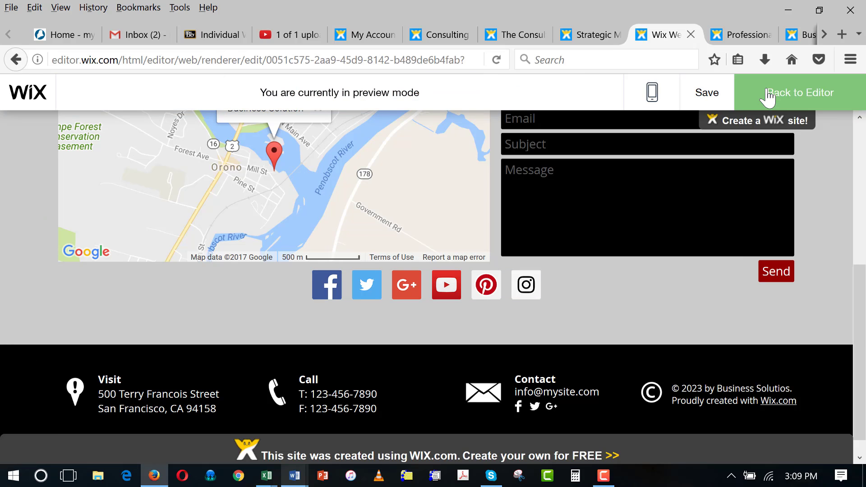
{"action": "left_click", "coordinate": [859, 225]}
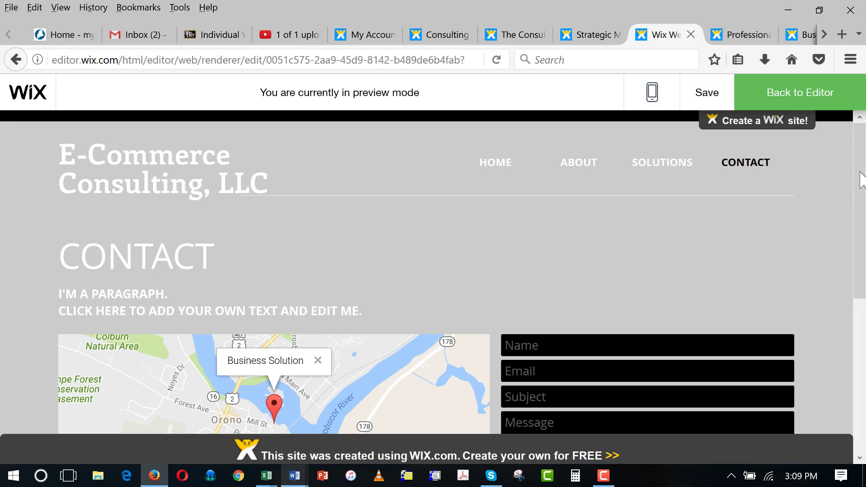
{"action": "left_click", "coordinate": [491, 172]}
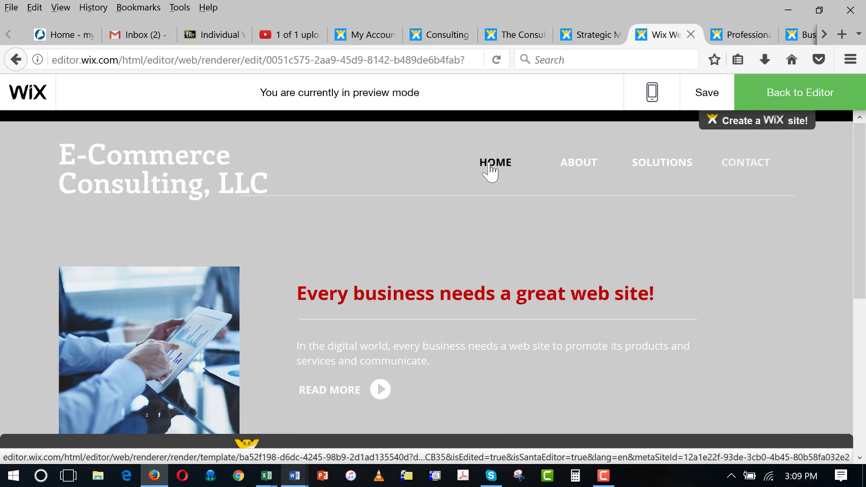
{"action": "left_click", "coordinate": [578, 168]}
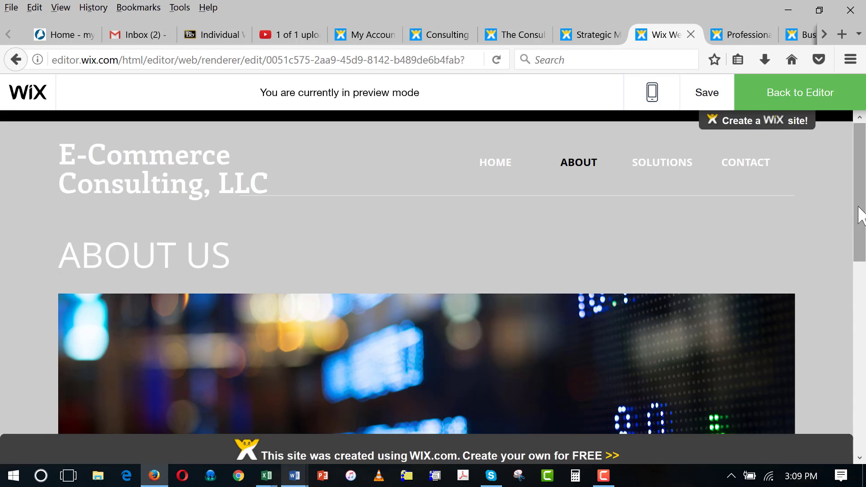
{"action": "scroll", "coordinate": [864, 244], "scroll_direction": "down", "scroll_amount": 1}
{"action": "left_click_drag", "start_coordinate": [864, 238], "coordinate": [865, 275]}
{"action": "left_click_drag", "start_coordinate": [865, 205], "coordinate": [865, 194]}
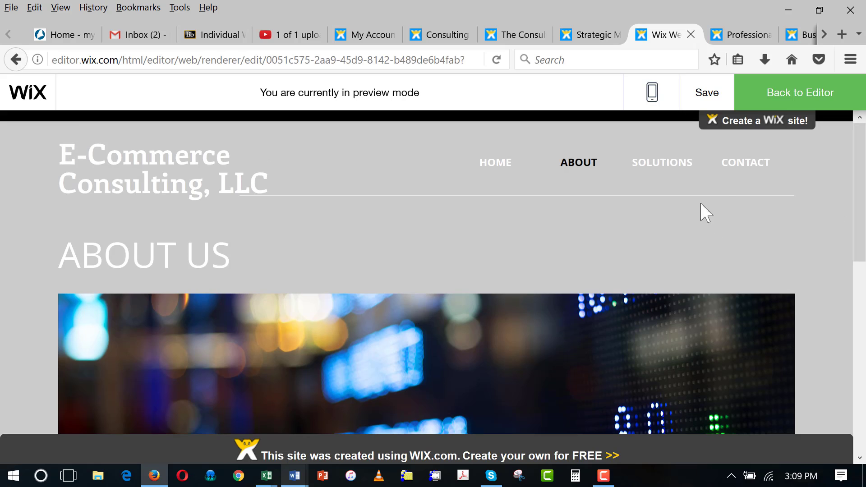
{"action": "left_click", "coordinate": [747, 165]}
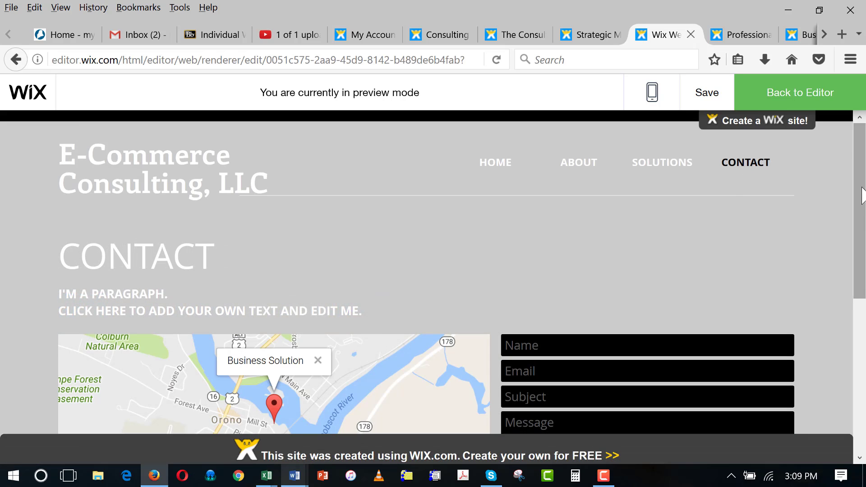
{"action": "mouse_move", "coordinate": [862, 194]}
{"action": "left_mouse_down"}
{"action": "mouse_move", "coordinate": [861, 343]}
{"action": "mouse_move", "coordinate": [863, 181]}
{"action": "left_mouse_up"}
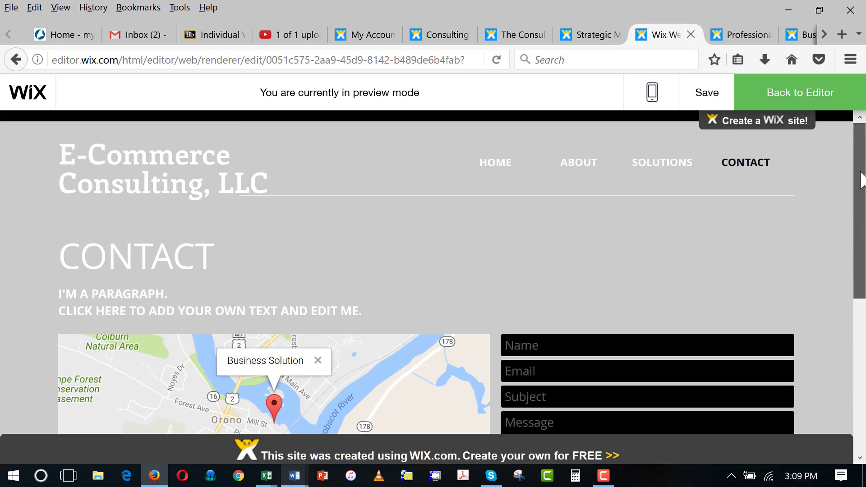
{"action": "left_click", "coordinate": [655, 166]}
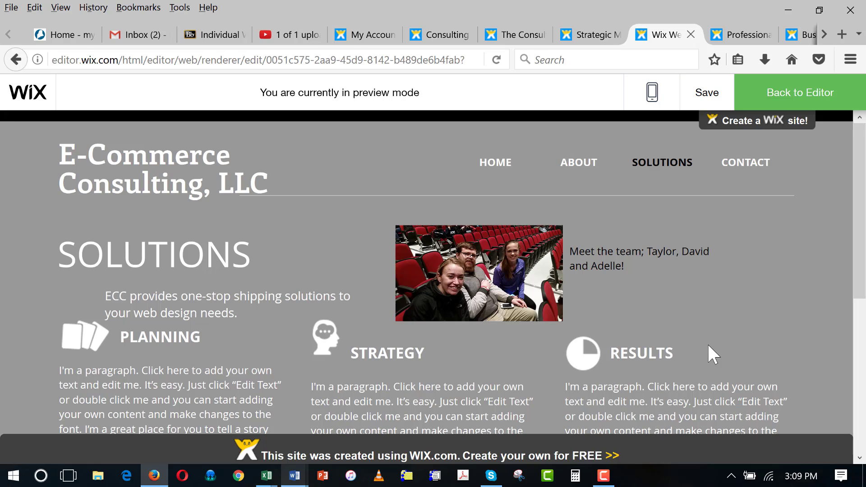
- Exit the preview back to editing the Solutions page
{"action": "left_click", "coordinate": [789, 96]}
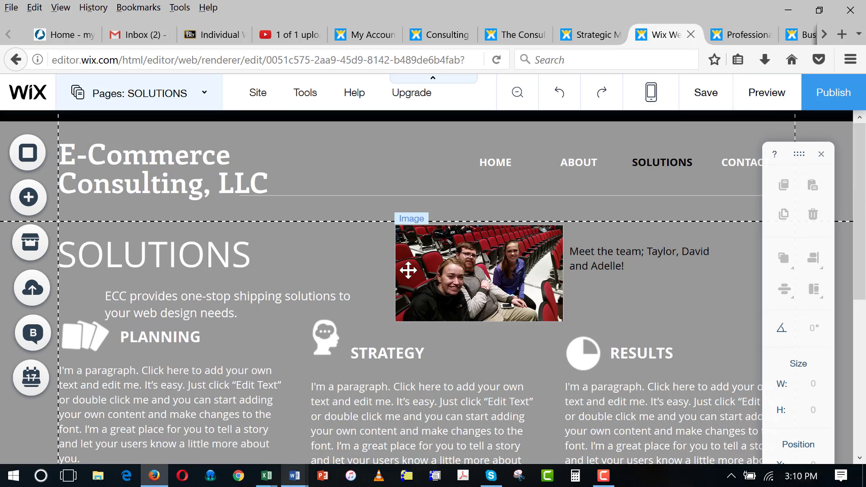
{"action": "mouse_move", "coordinate": [305, 97]}
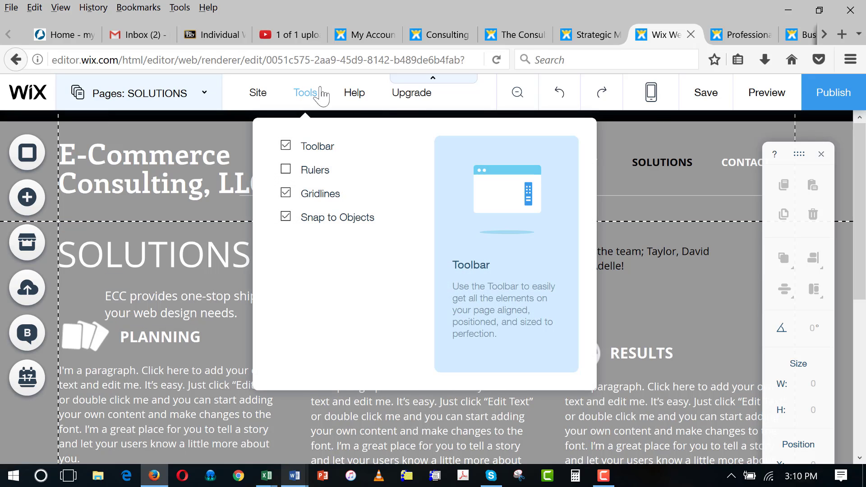
{"action": "mouse_move", "coordinate": [411, 95]}
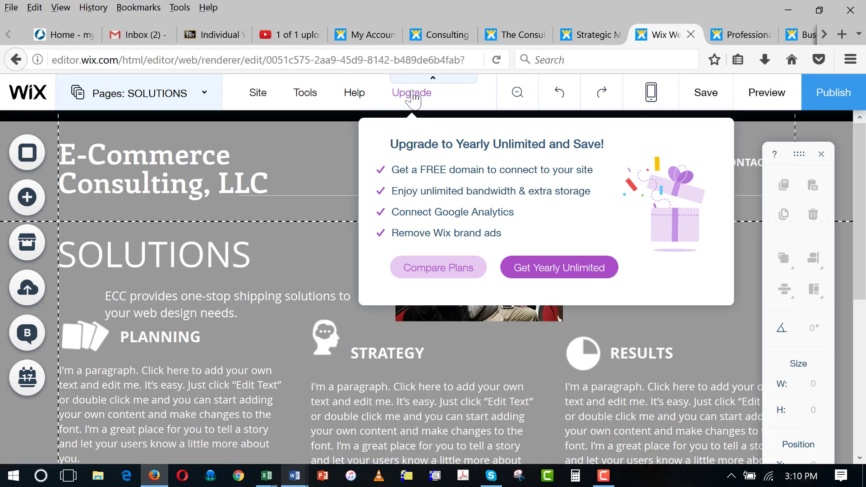
{"action": "mouse_move", "coordinate": [258, 95]}
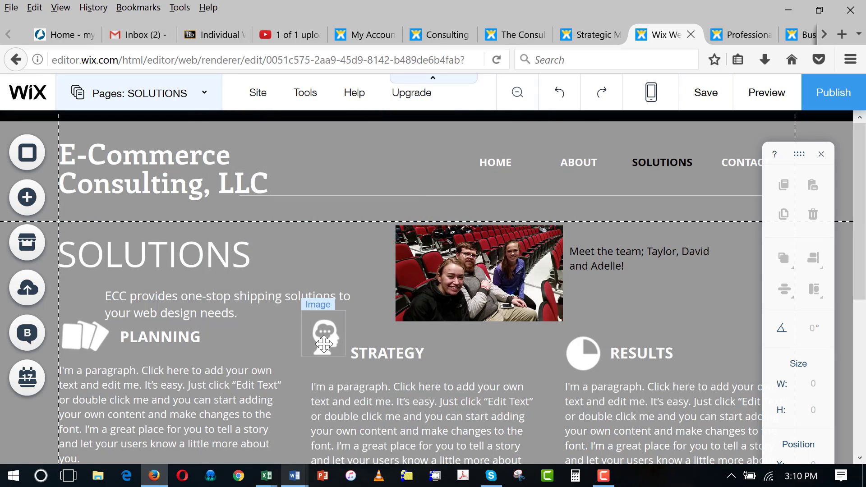
- Browse the App Market's Online Store search results, then return to Get Recommended Apps
{"action": "left_click", "coordinate": [26, 244]}
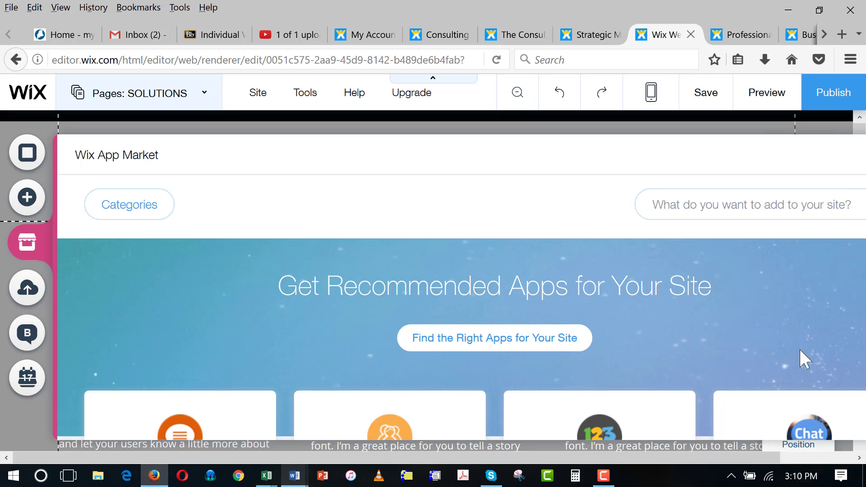
{"action": "left_click", "coordinate": [715, 206]}
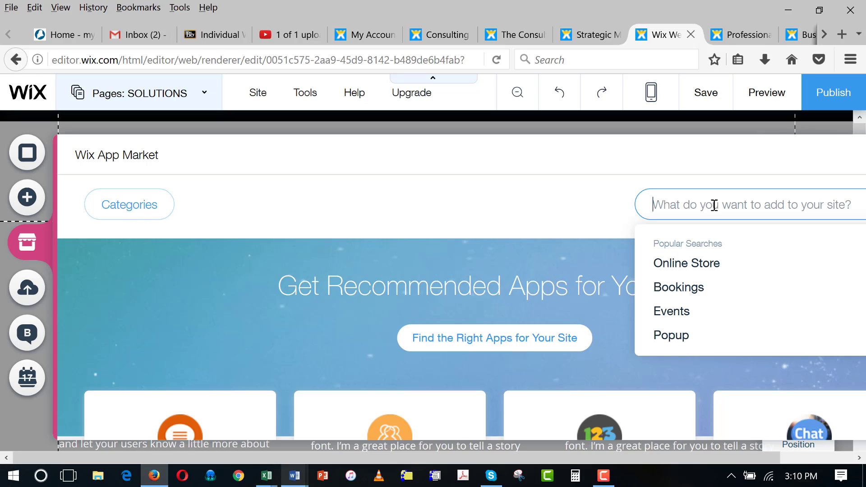
{"action": "left_click", "coordinate": [708, 265]}
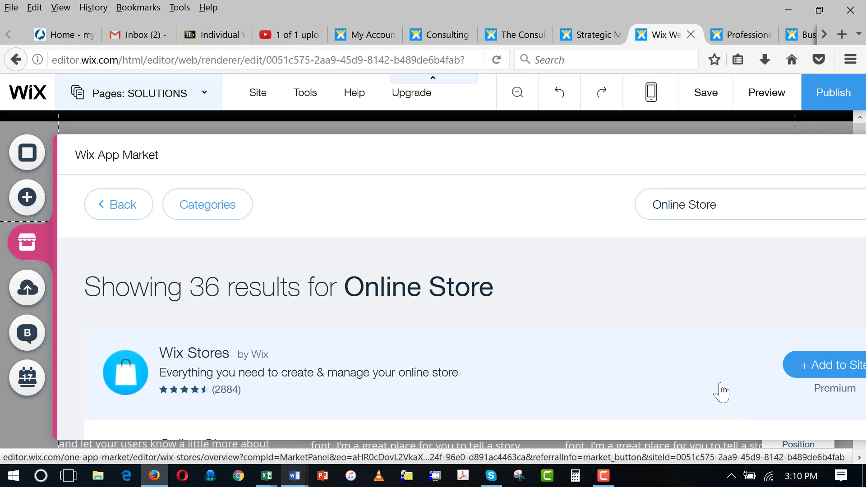
{"action": "scroll", "coordinate": [721, 393], "scroll_direction": "down", "scroll_amount": 3}
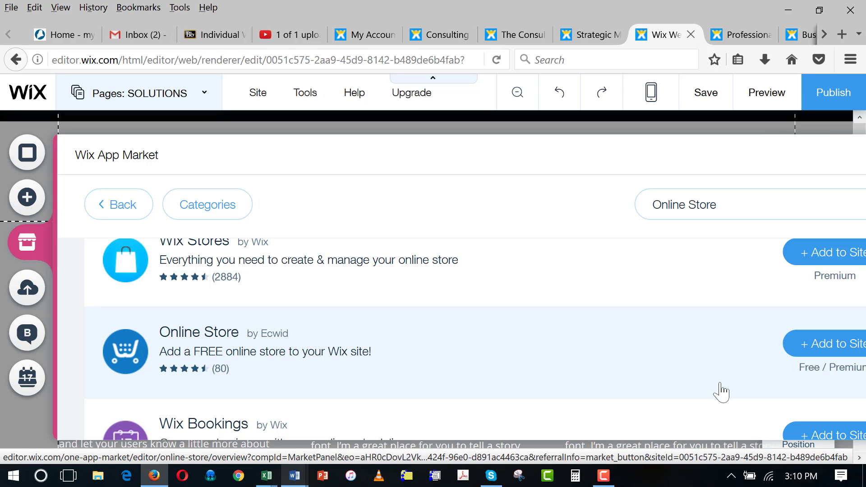
{"action": "left_click_drag", "start_coordinate": [697, 456], "coordinate": [820, 451]}
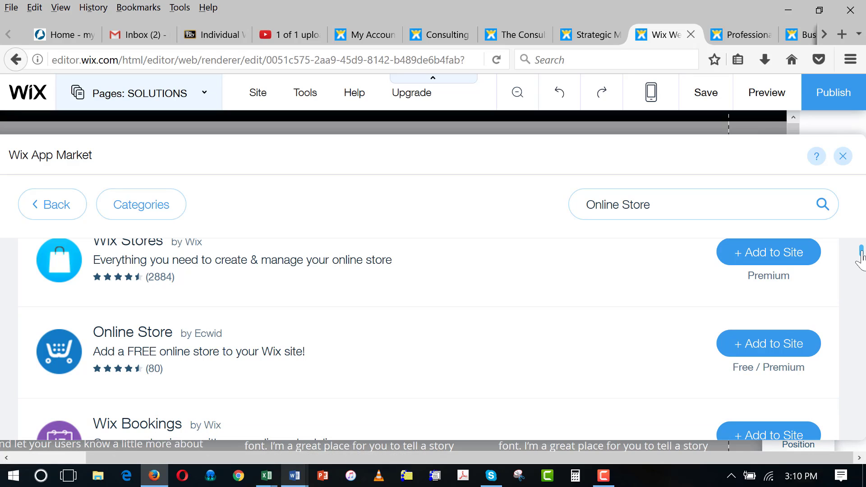
{"action": "left_click_drag", "start_coordinate": [861, 256], "coordinate": [862, 287]}
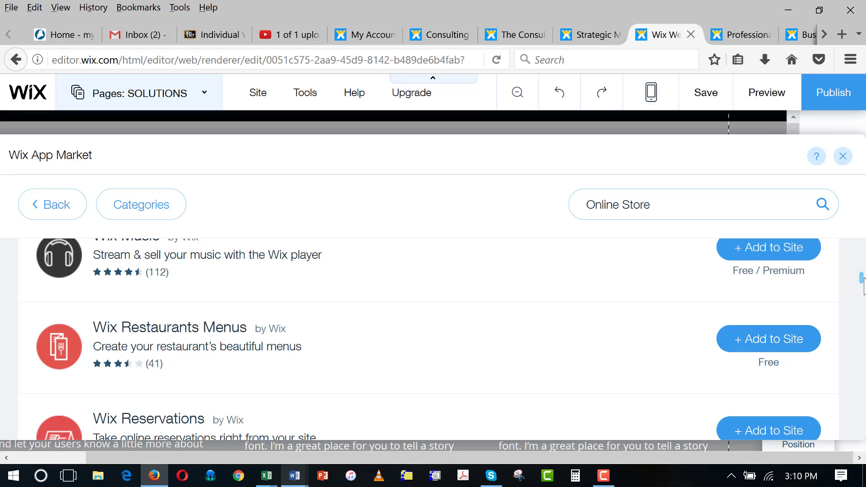
{"action": "left_click_drag", "start_coordinate": [862, 286], "coordinate": [862, 244]}
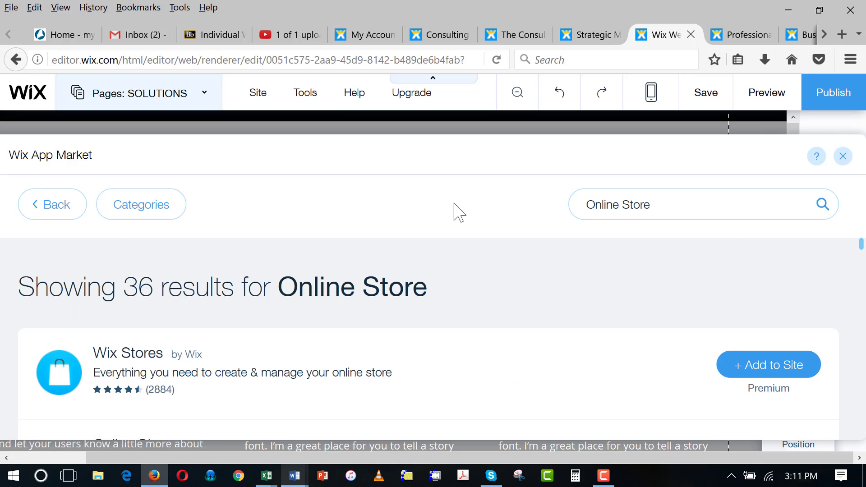
{"action": "left_click", "coordinate": [47, 206]}
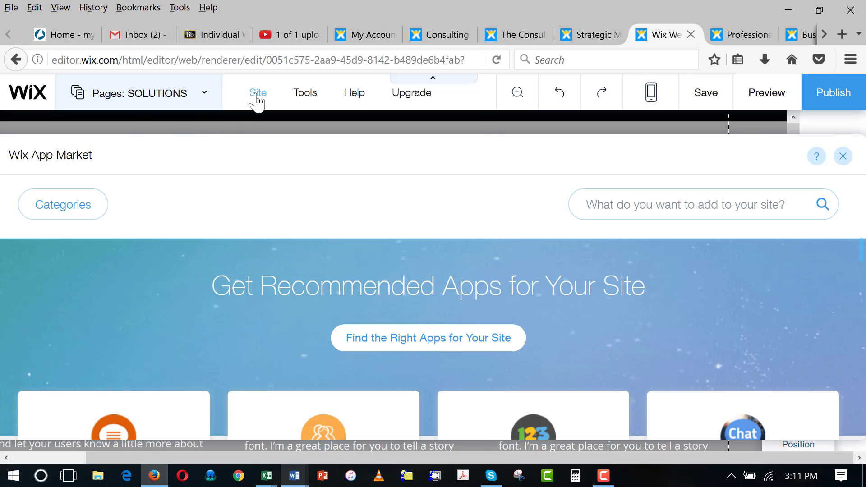
- Dismiss the Pages panel and App Market to bring the Solutions page back into view
{"action": "mouse_move", "coordinate": [257, 102]}
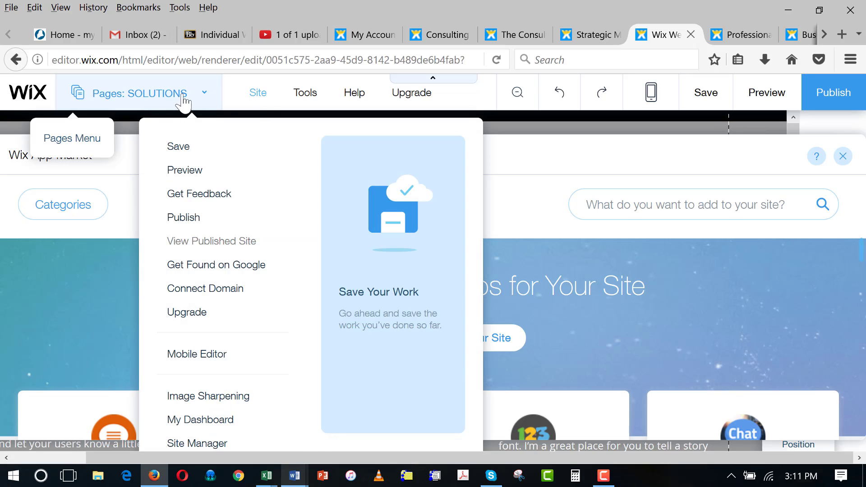
{"action": "left_click", "coordinate": [170, 92]}
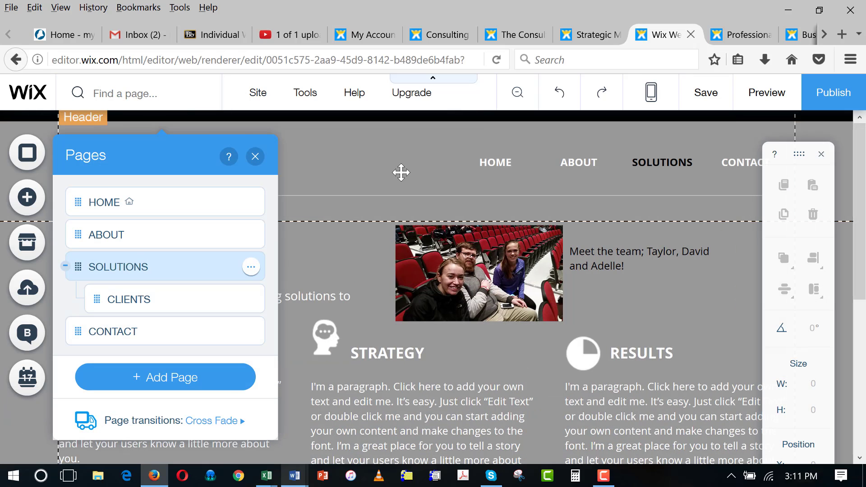
{"action": "left_click", "coordinate": [335, 180]}
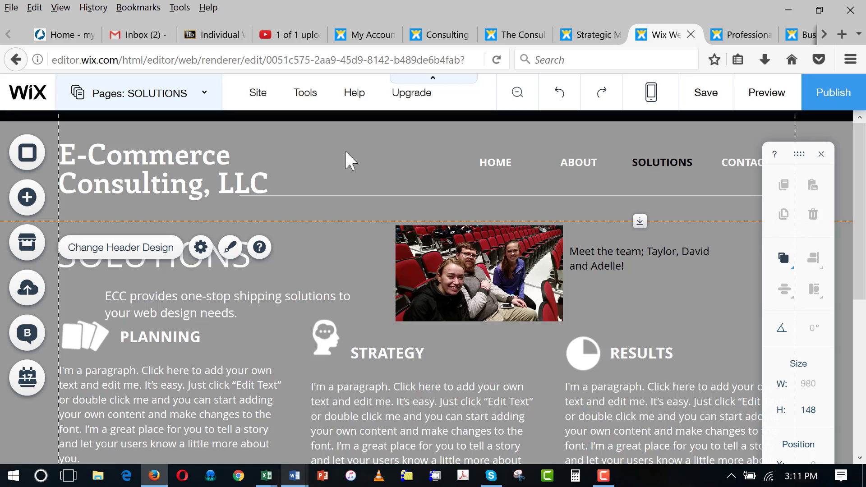
{"action": "left_click", "coordinate": [641, 474]}
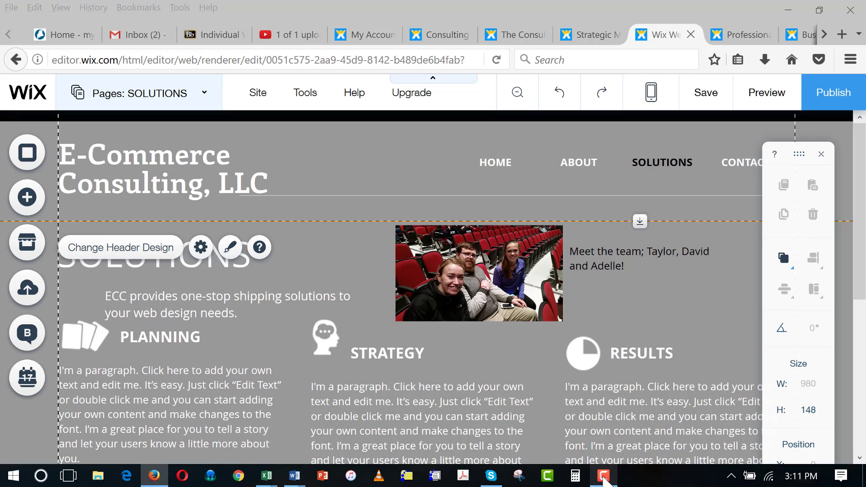
{"action": "mouse_move", "coordinate": [605, 481]}
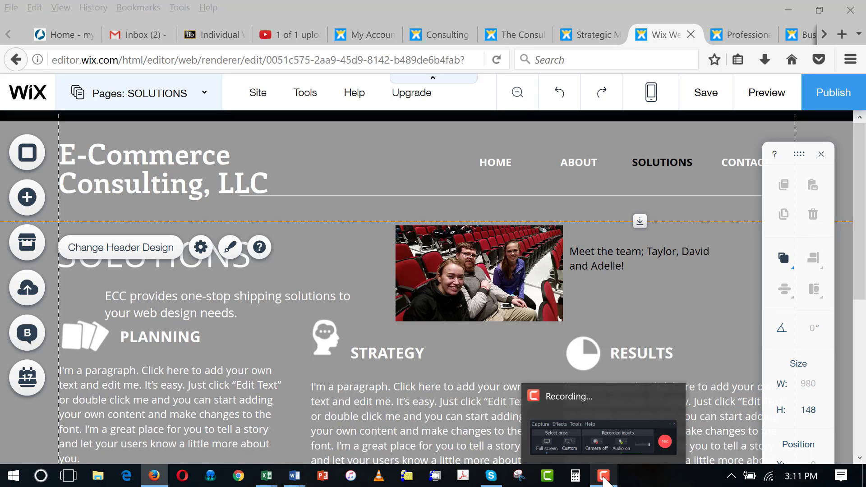